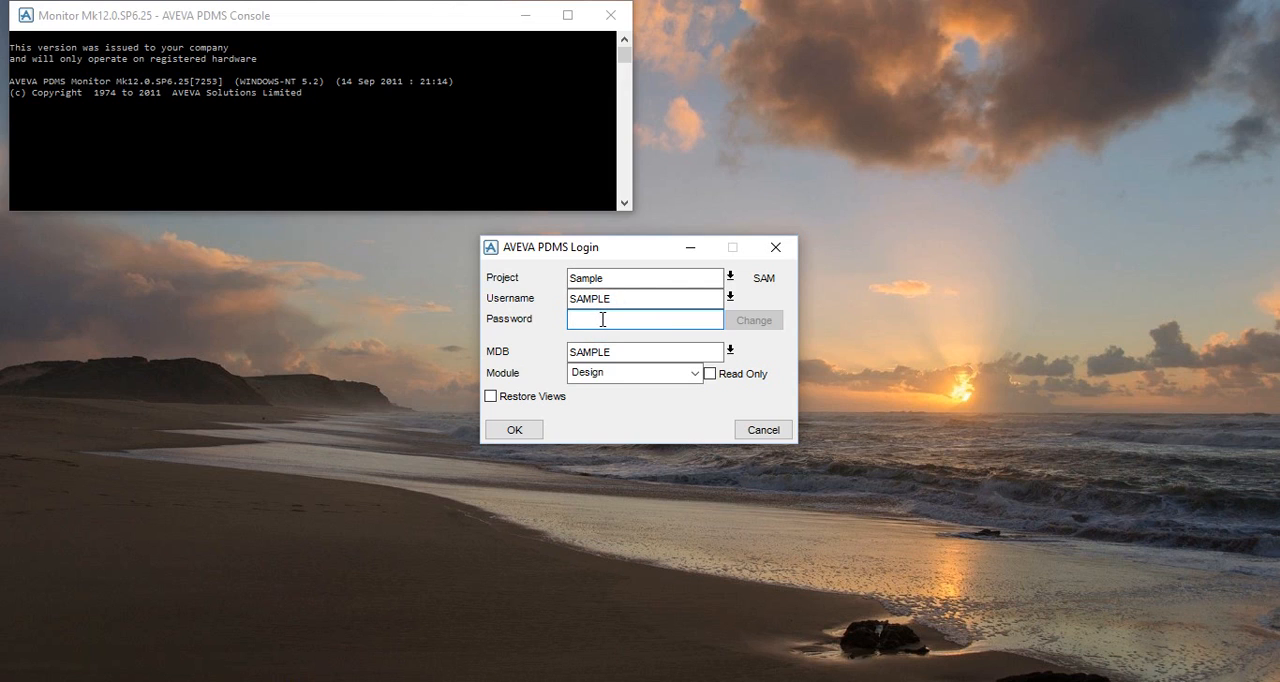
Step: Enter the account password, choose the Design module and log in to the Sample project with the SAMPLE MDB
key(Caps_Lock)
text(S)
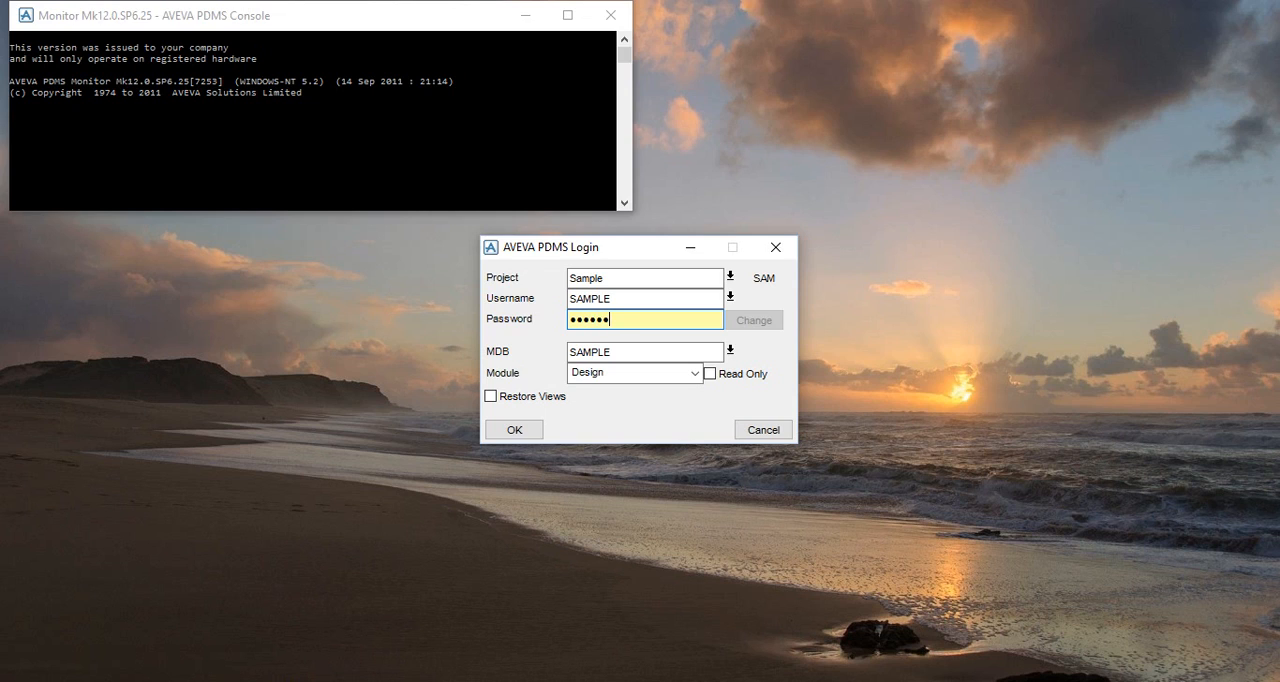
click(619, 351)
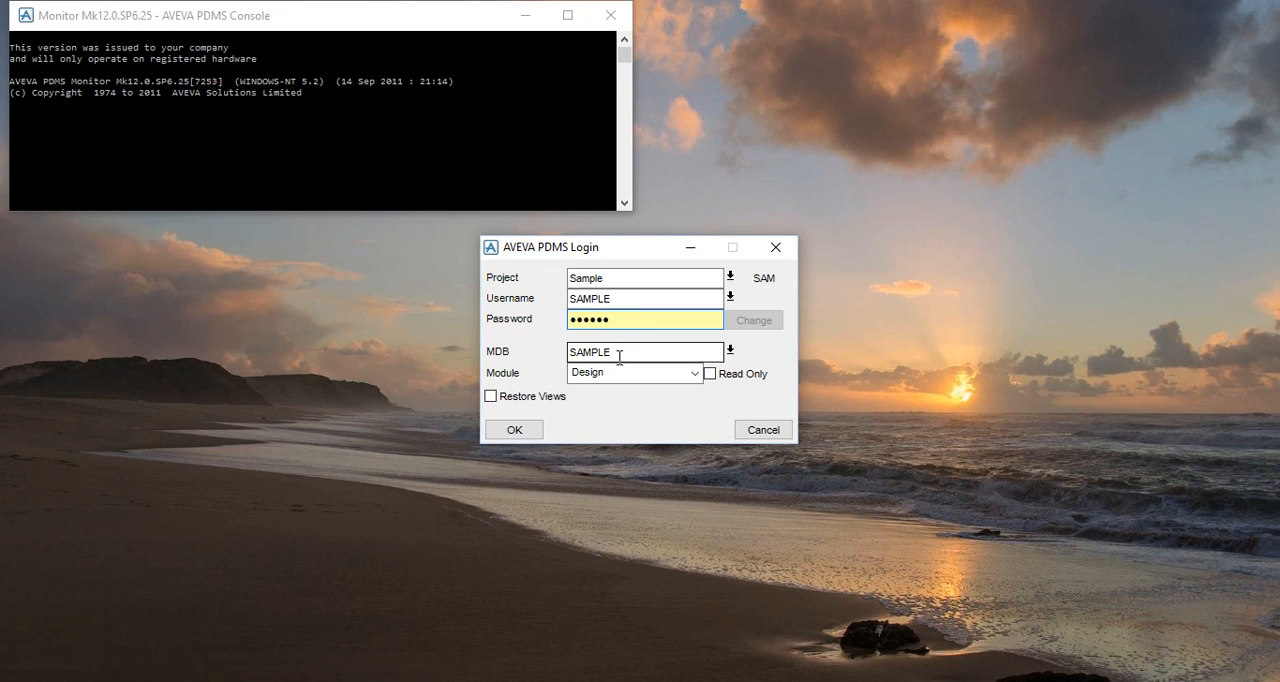
click(621, 373)
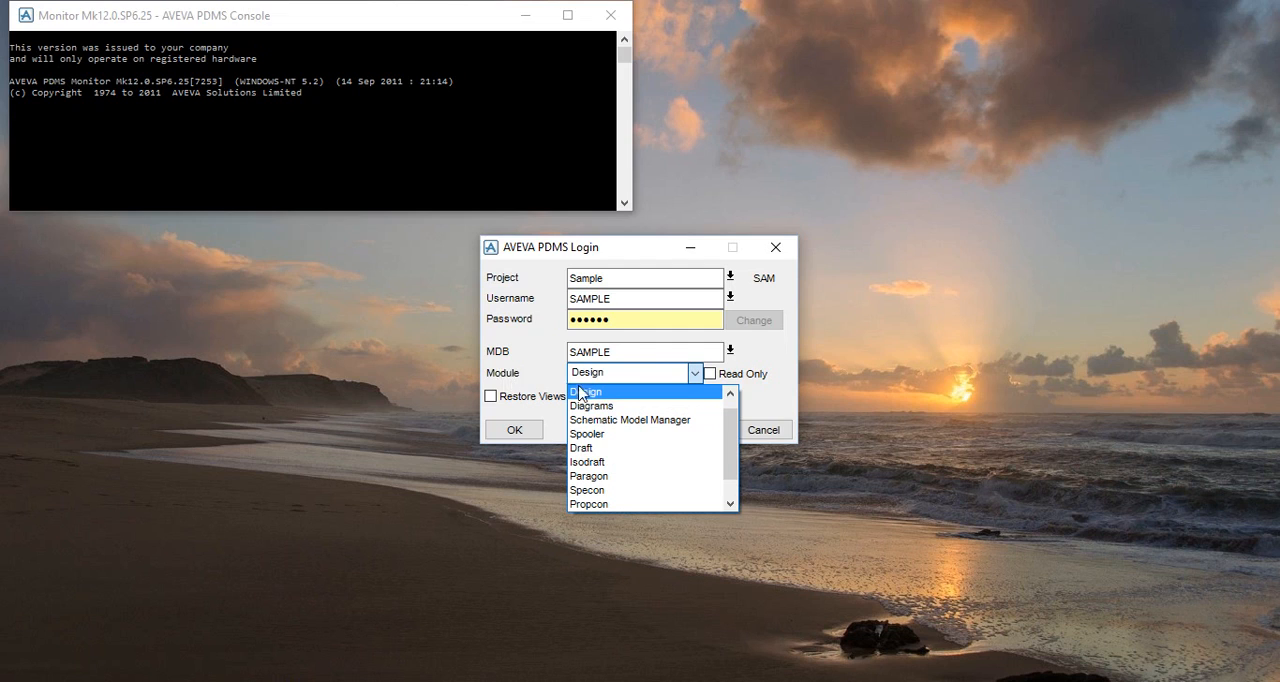
click(585, 392)
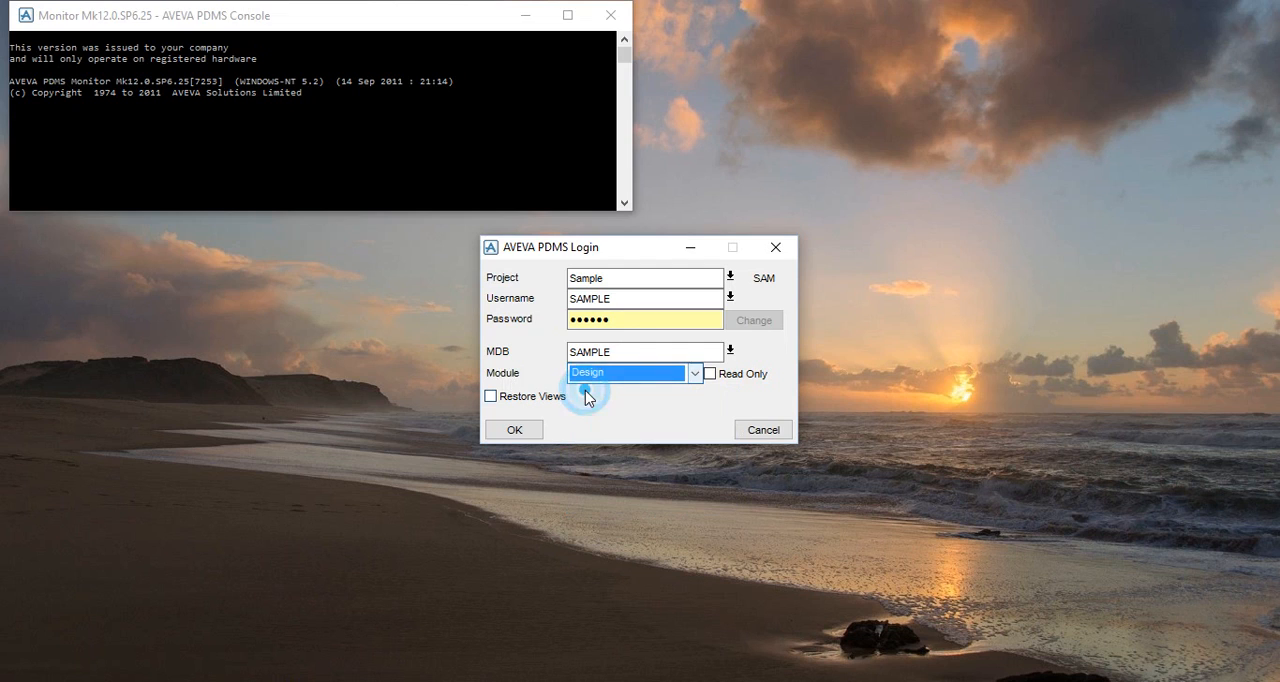
click(522, 430)
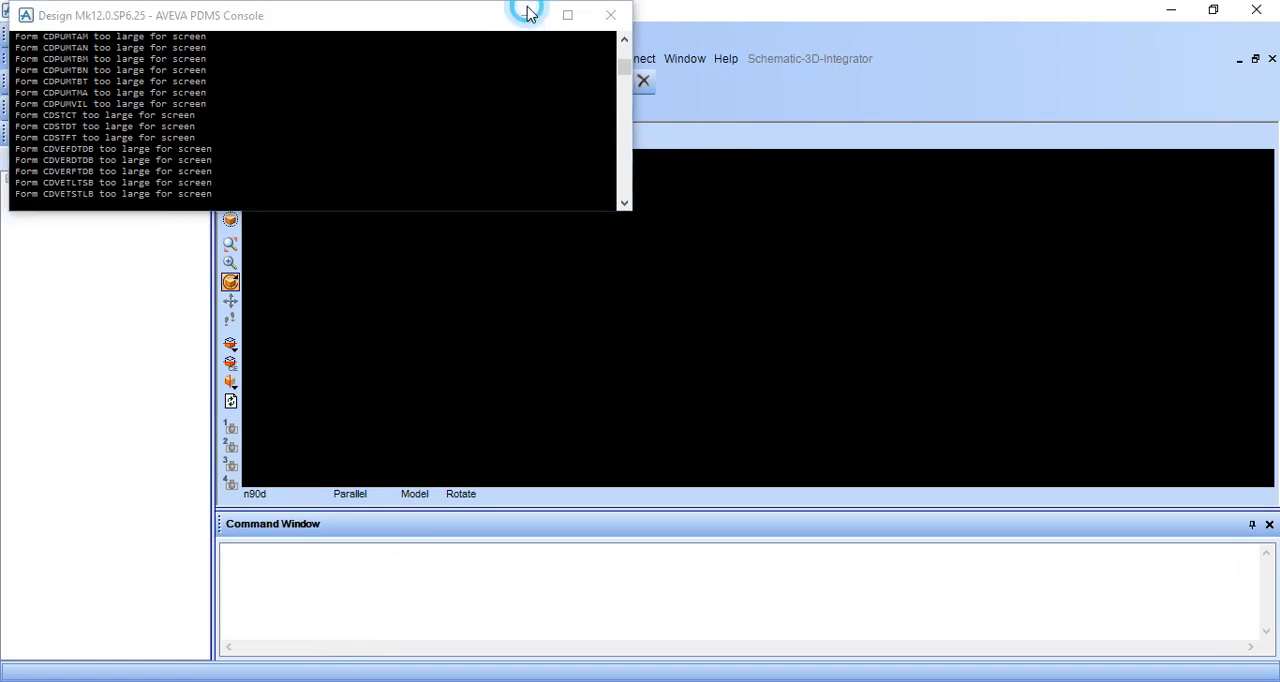
Step: Minimise the console, expand the Design WORL hierarchy and shrink the command window to enlarge the 3D view
click(525, 13)
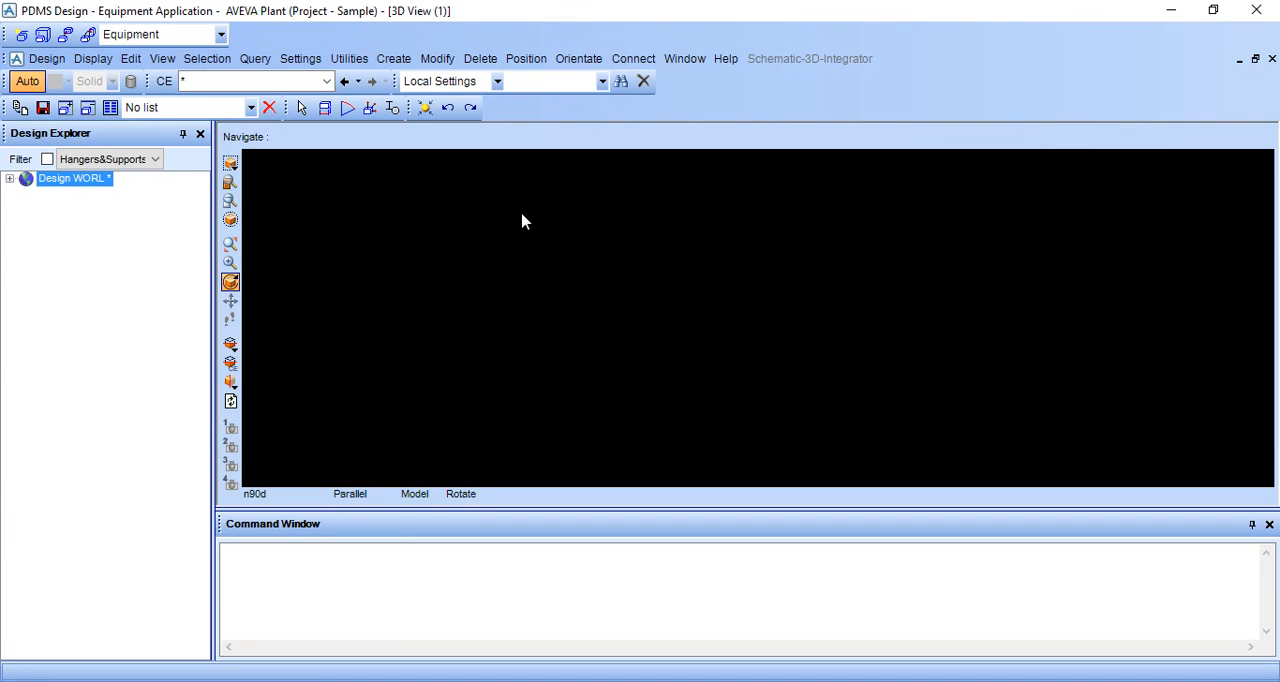
click(9, 180)
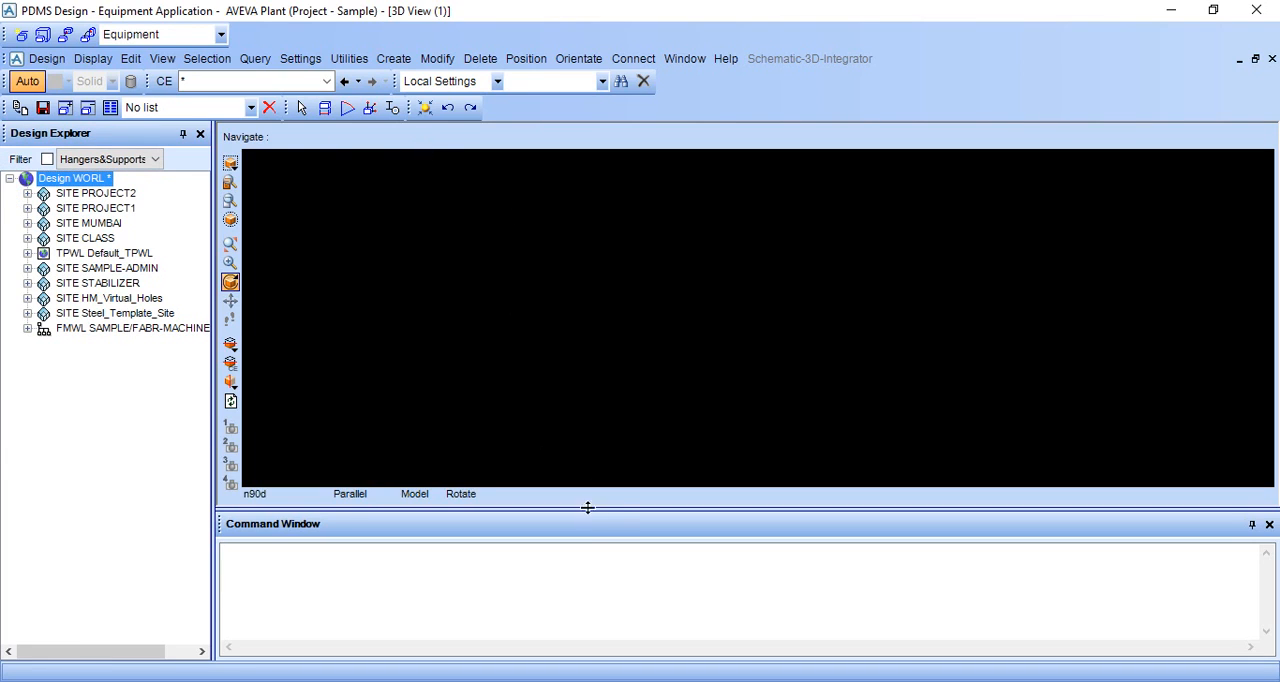
drag(617, 508, 617, 553)
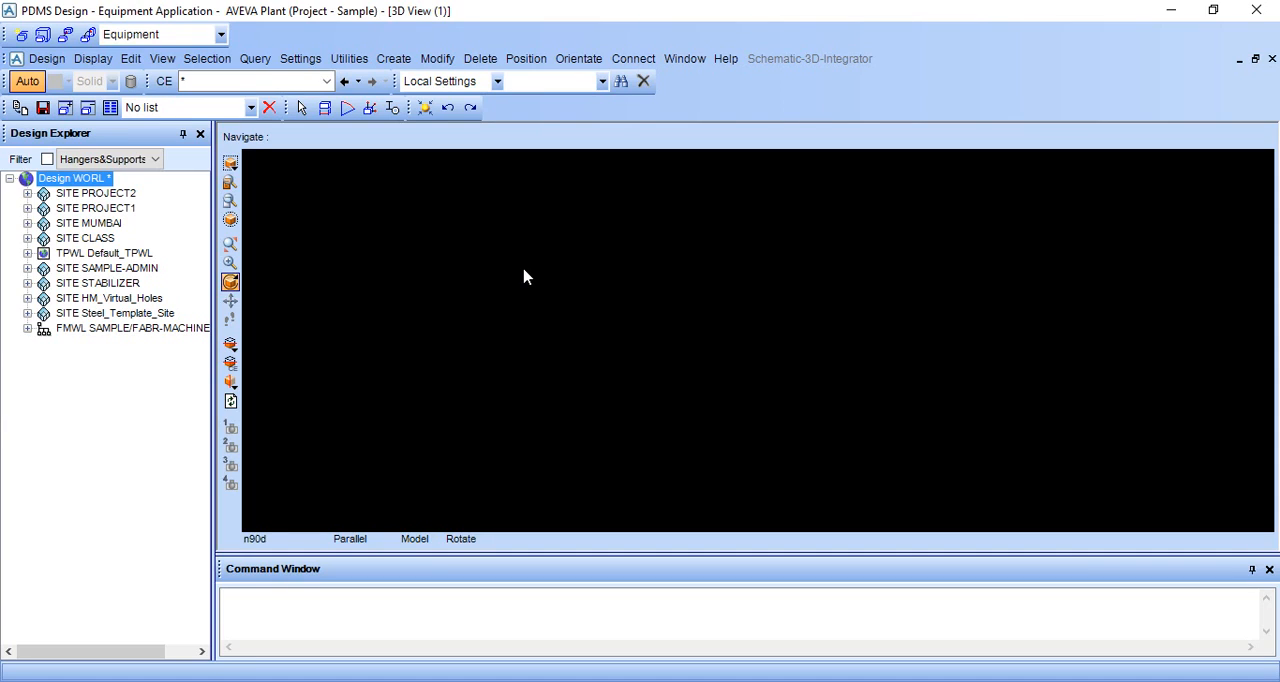
Step: Create a new site under the design world and try to name it OIL
click(393, 59)
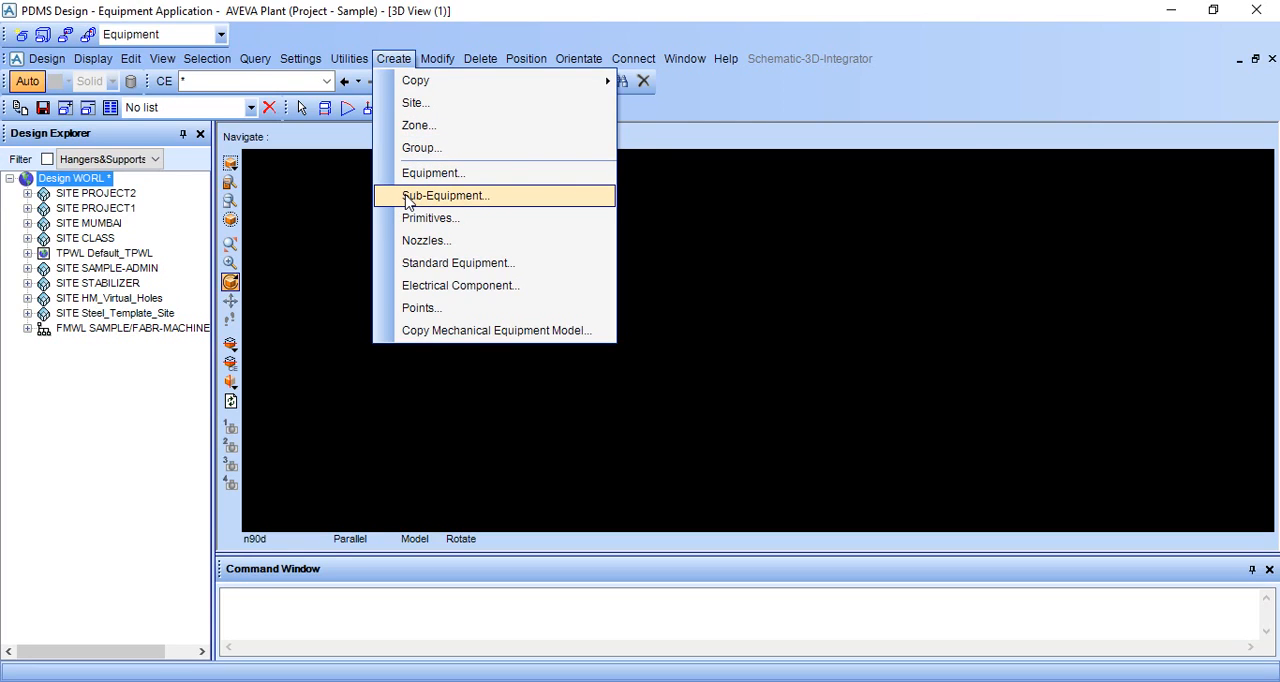
click(399, 110)
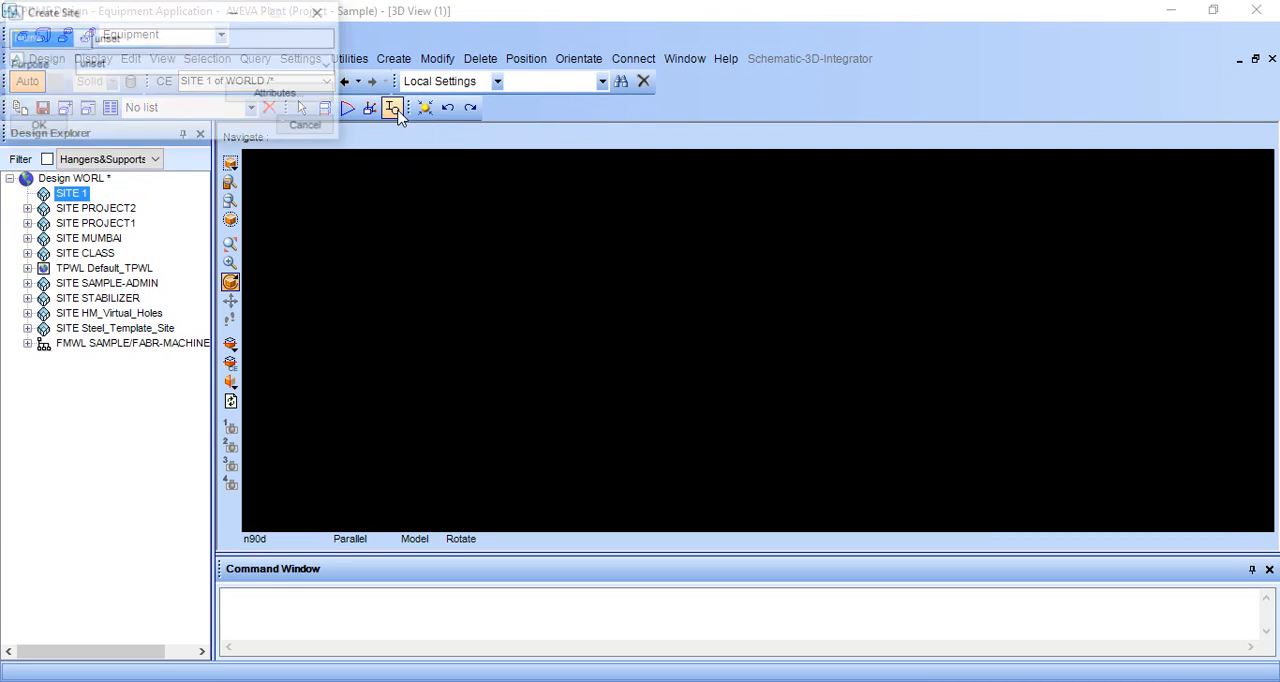
click(396, 59)
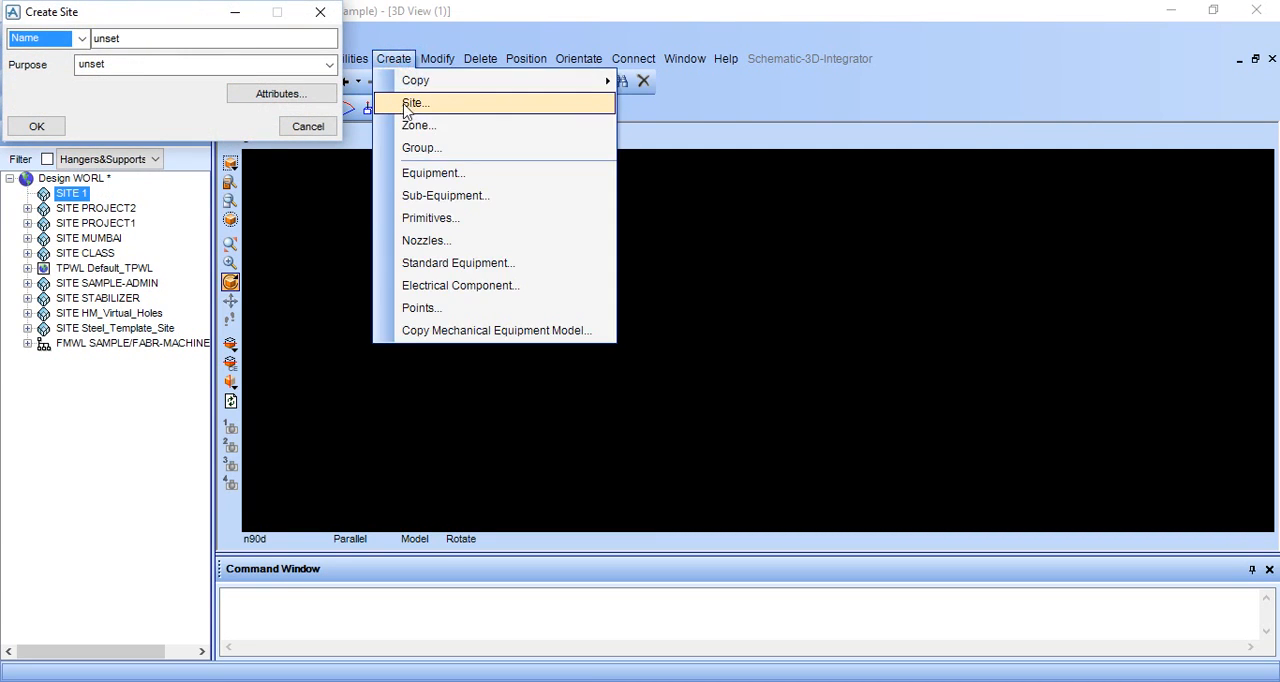
click(210, 38)
key(BackSpace)
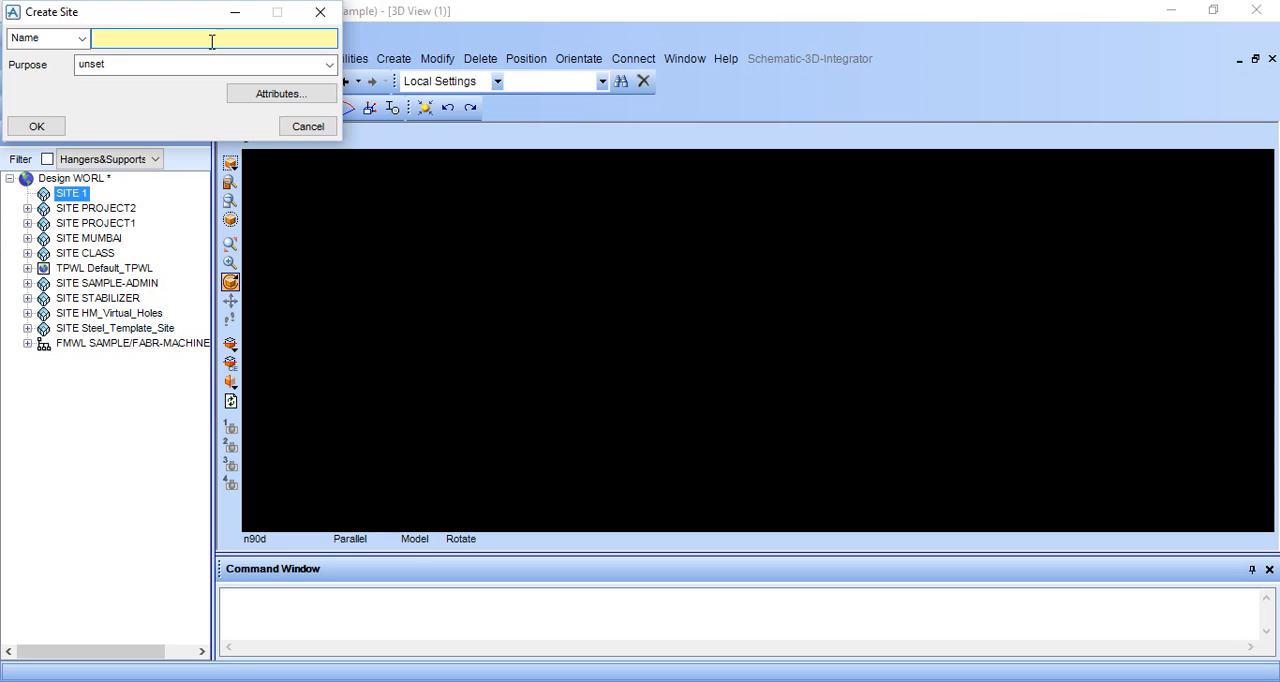
text(OIL)
click(29, 127)
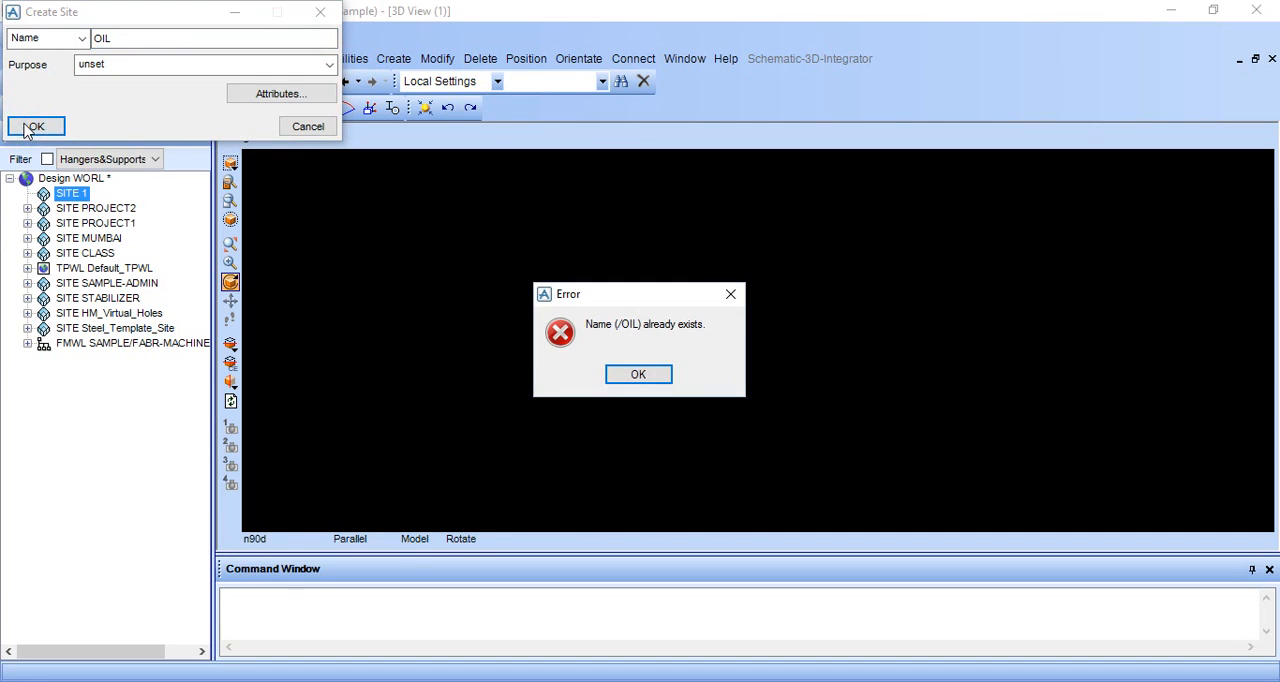
click(638, 375)
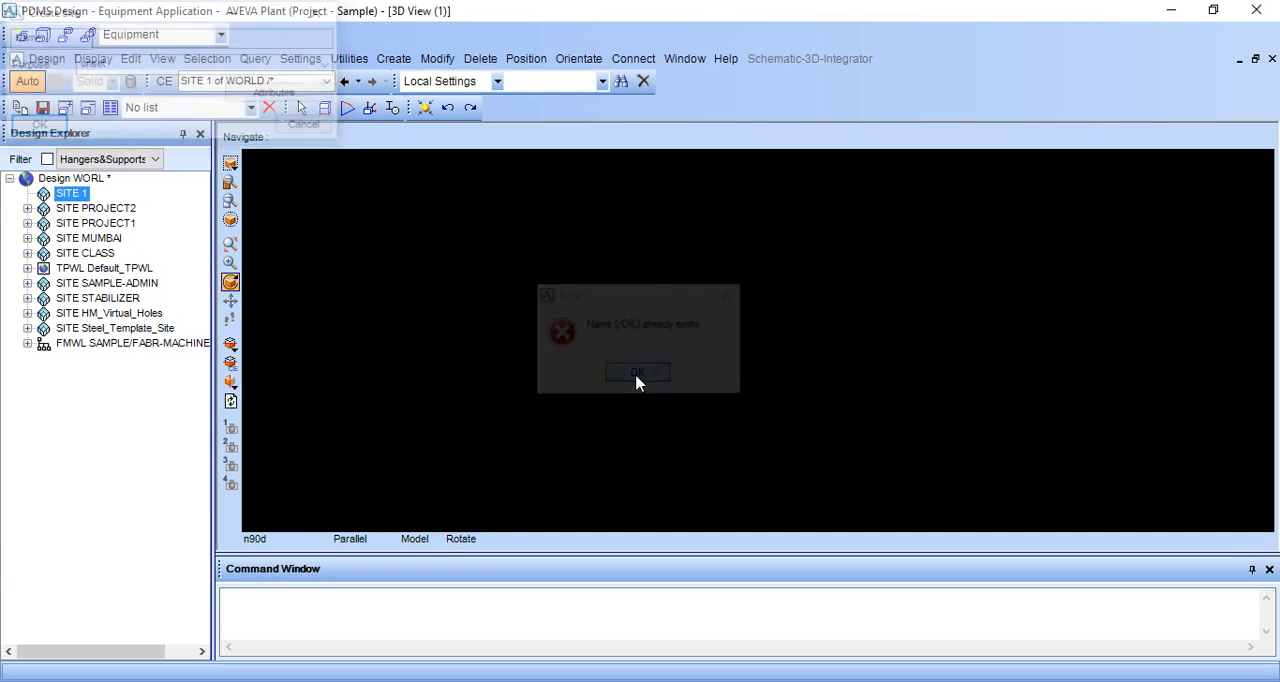
Step: Rename the new unnamed site as OILGAS and dismiss the naming form
click(76, 195)
right_click(79, 199)
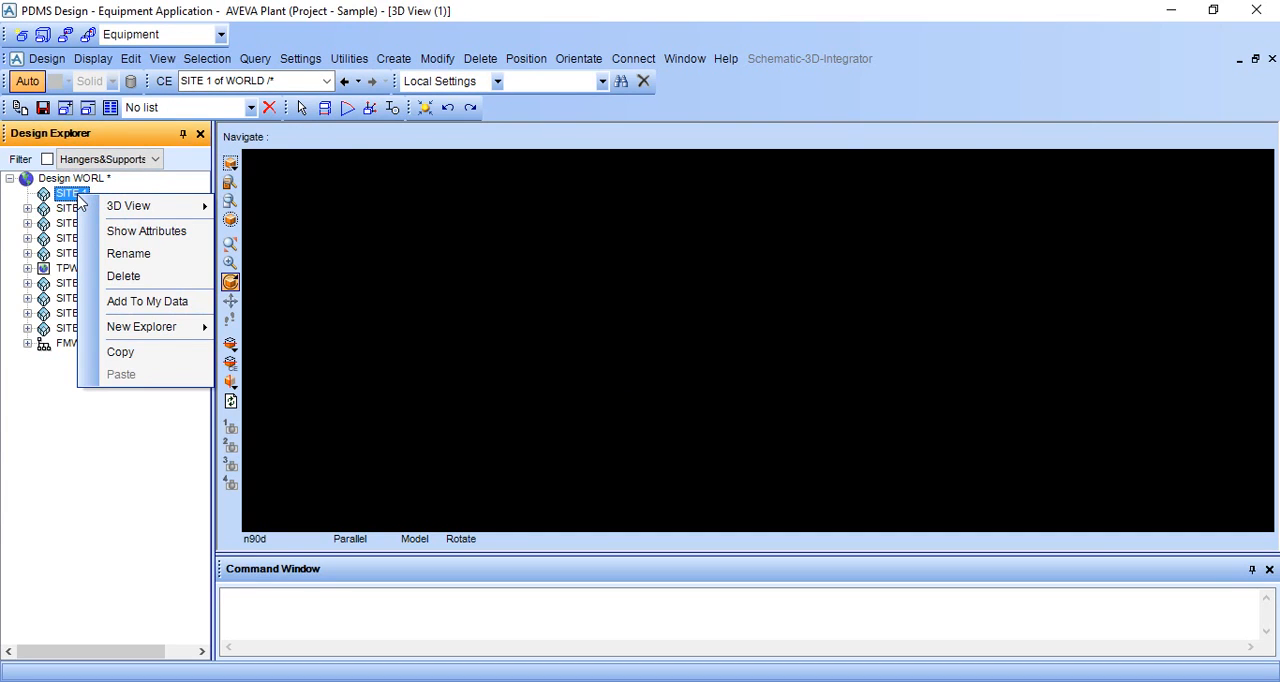
click(103, 253)
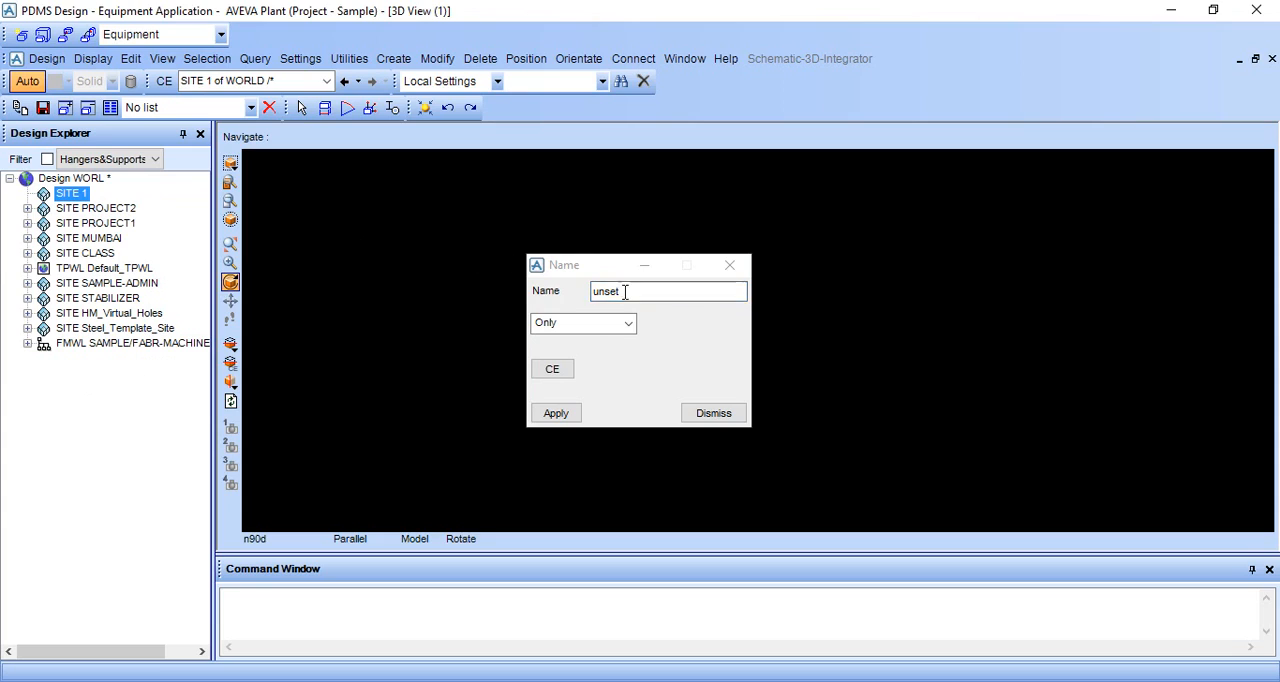
click(638, 293)
key(BackSpace)
key(BackSpace)
key(BackSpace)
key(BackSpace)
key(BackSpace)
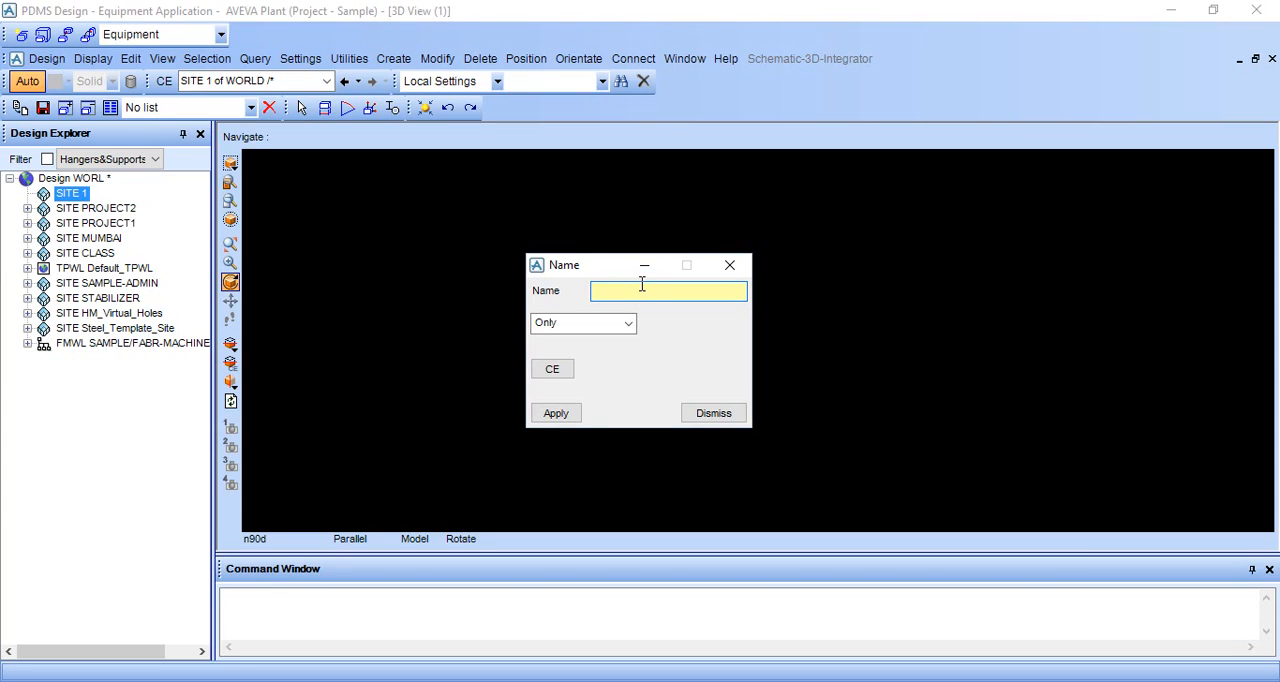
text(Oi)
click(548, 417)
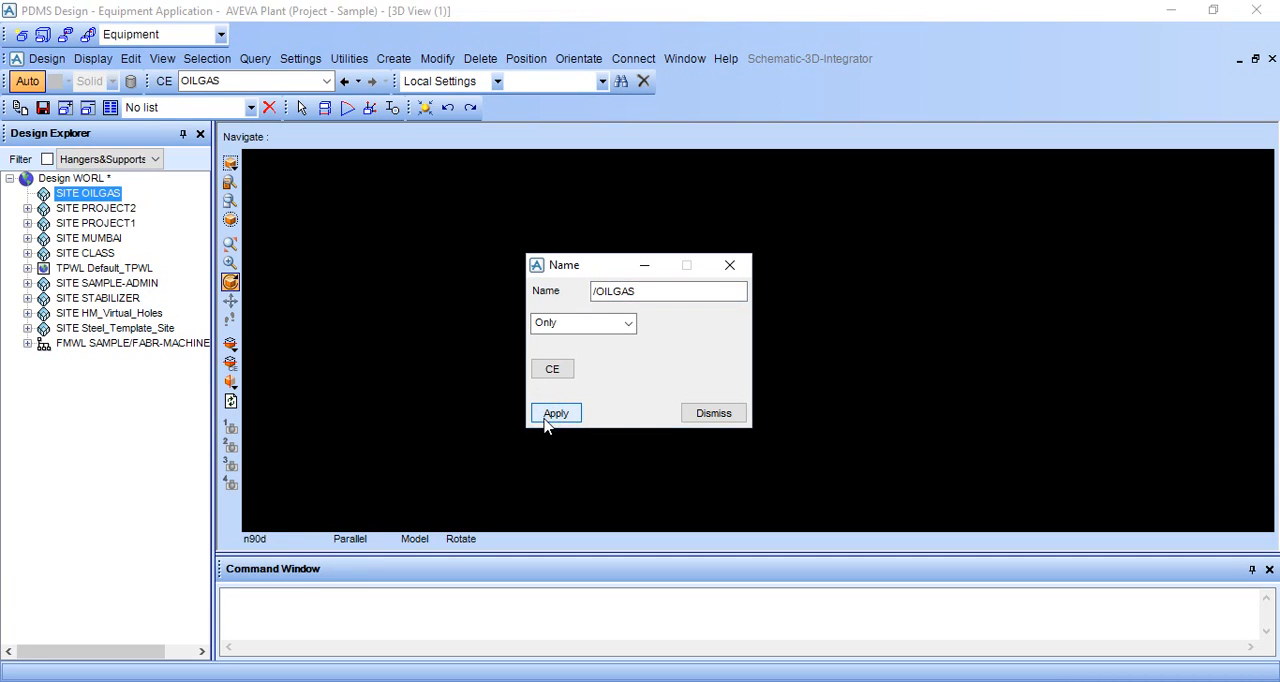
click(700, 413)
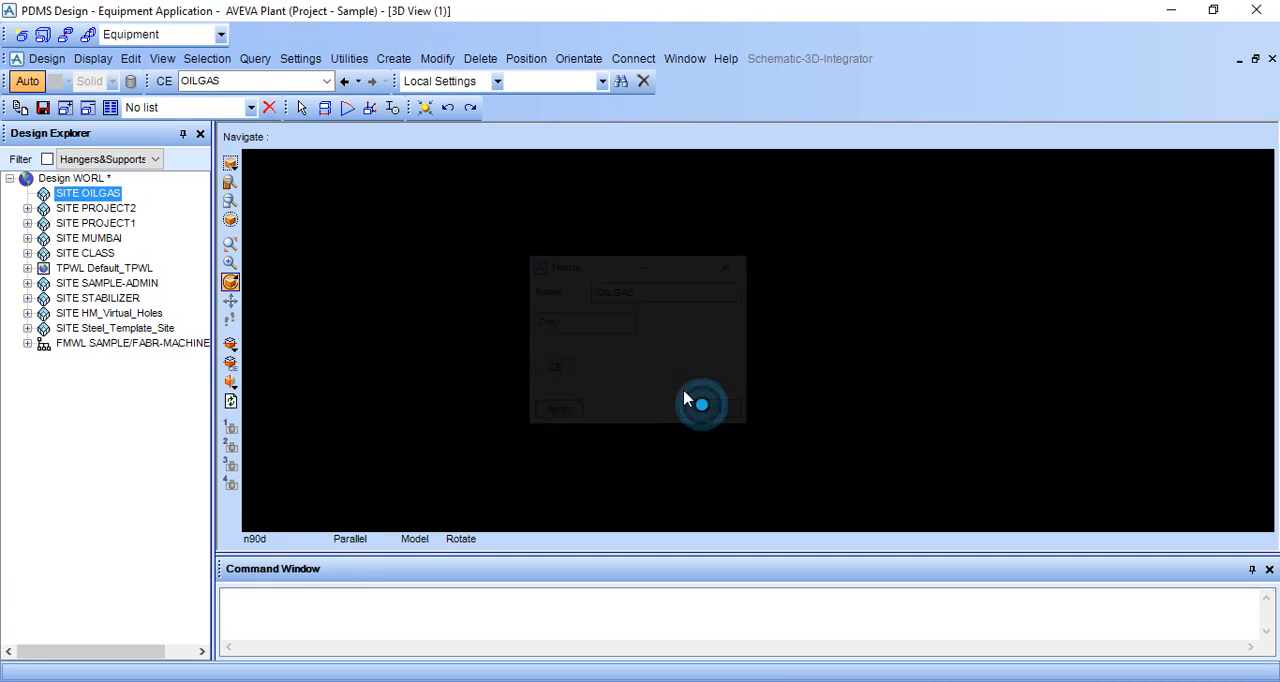
Step: Create a zone named EUIPMENT0001 under the OILGAS site
click(393, 58)
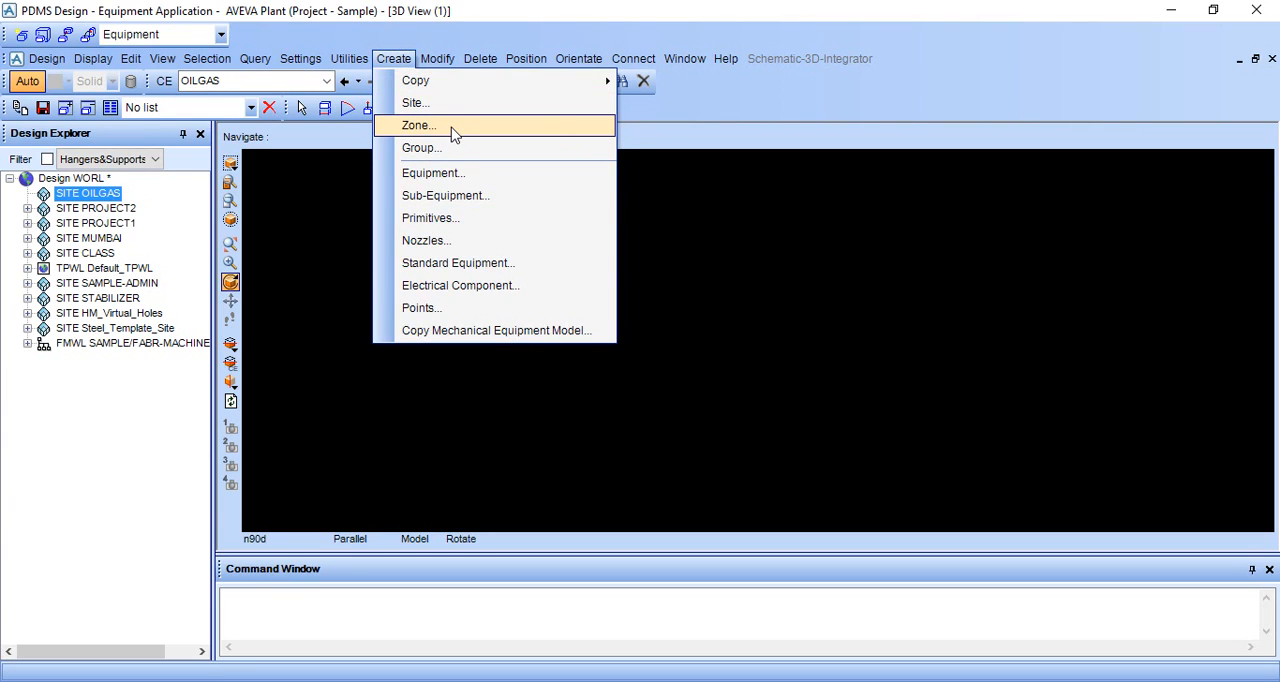
click(419, 125)
double_click(186, 39)
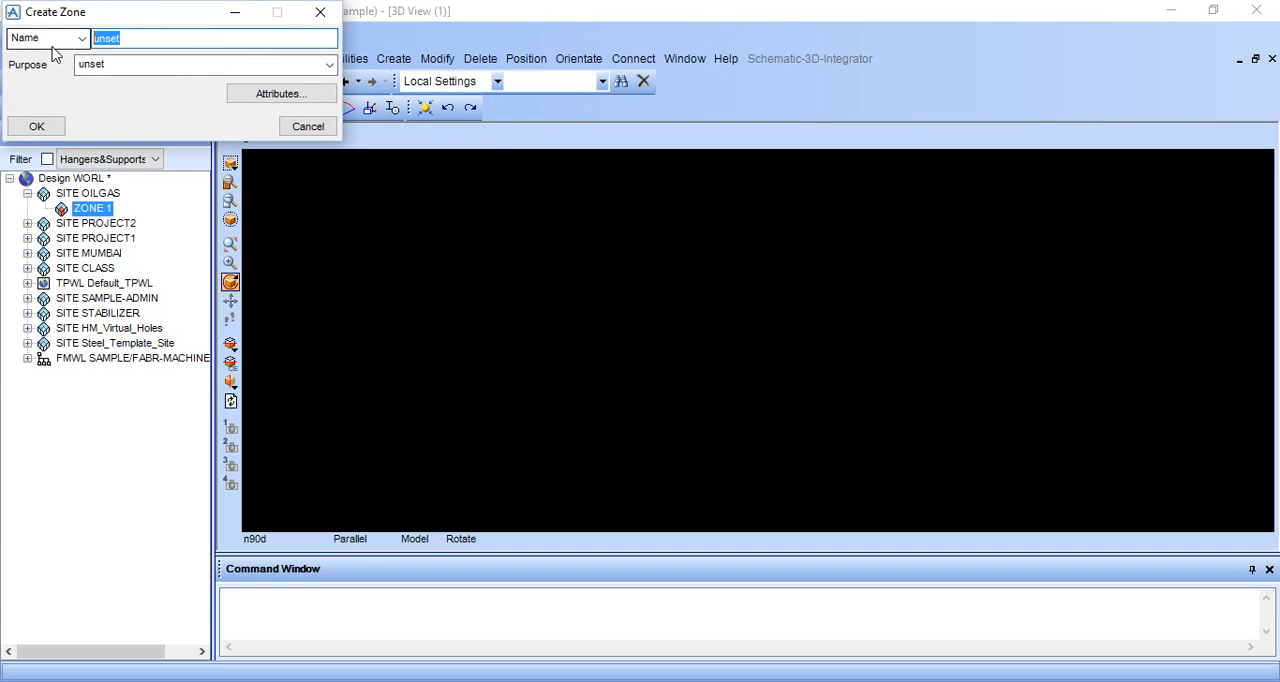
key(BackSpace)
text(E)
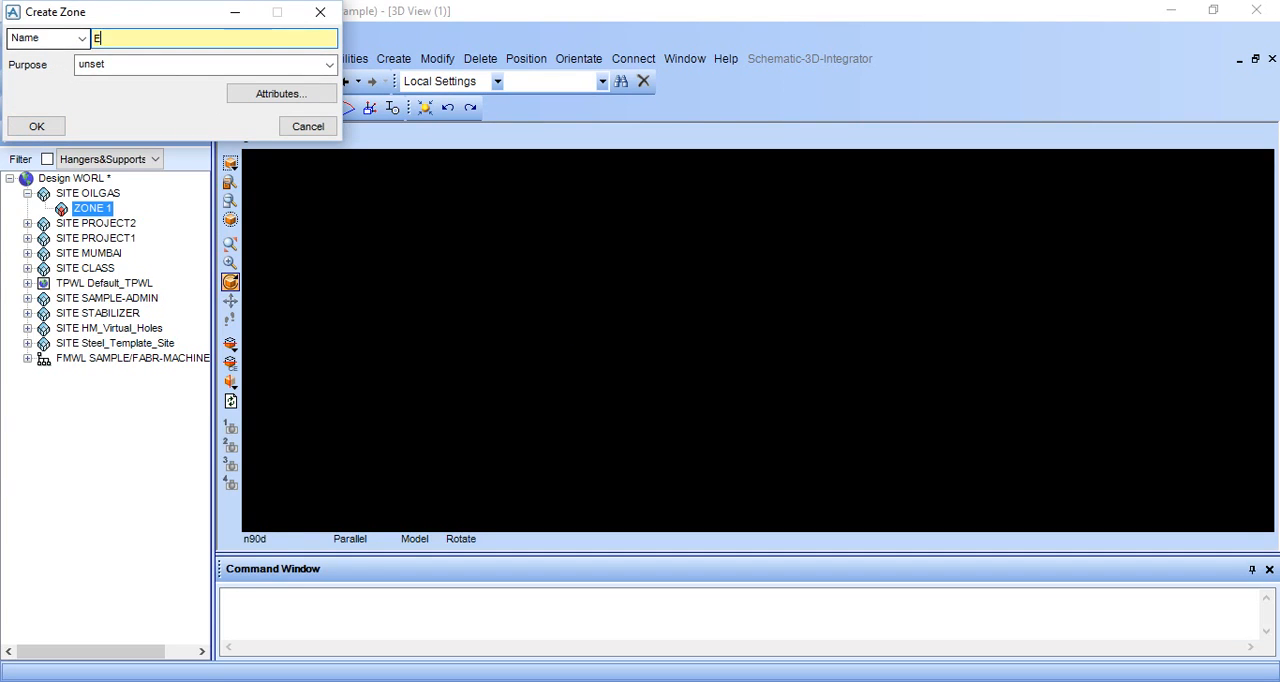
text(UIPMENT0001)
click(18, 128)
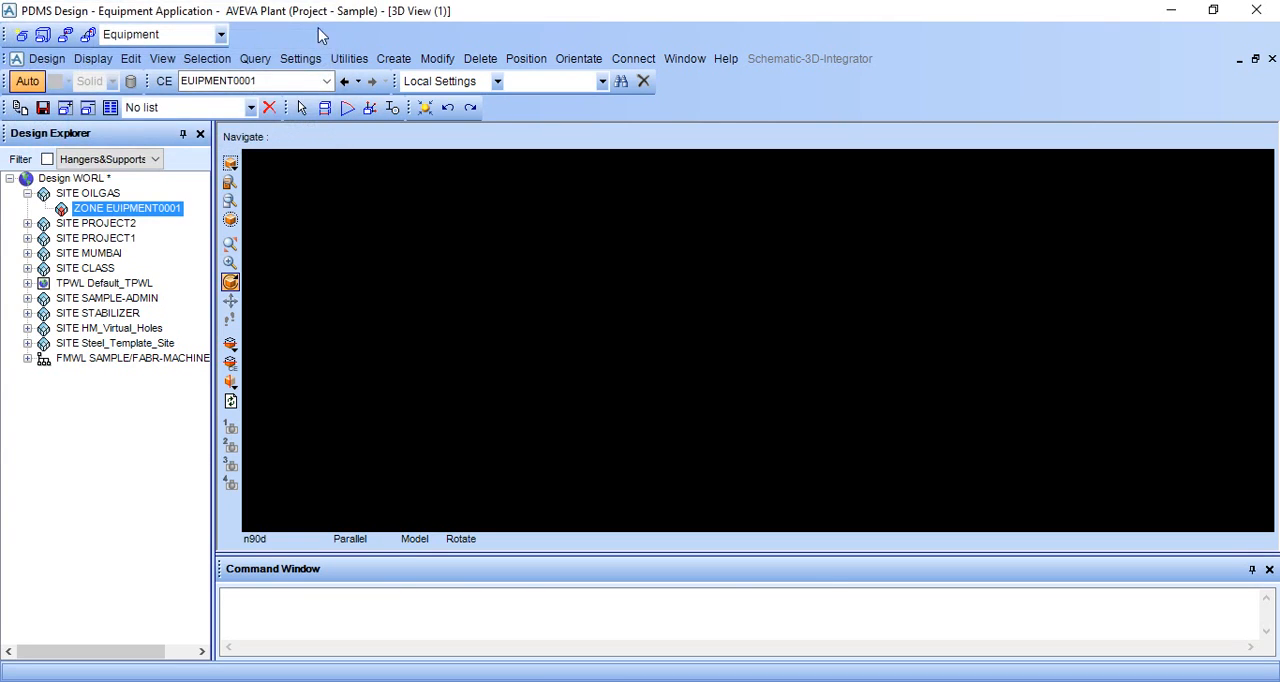
Step: Create an equipment item named TANK0001 in the EUIPMENT0001 zone, keeping the default East, North and Up position of 0
click(393, 58)
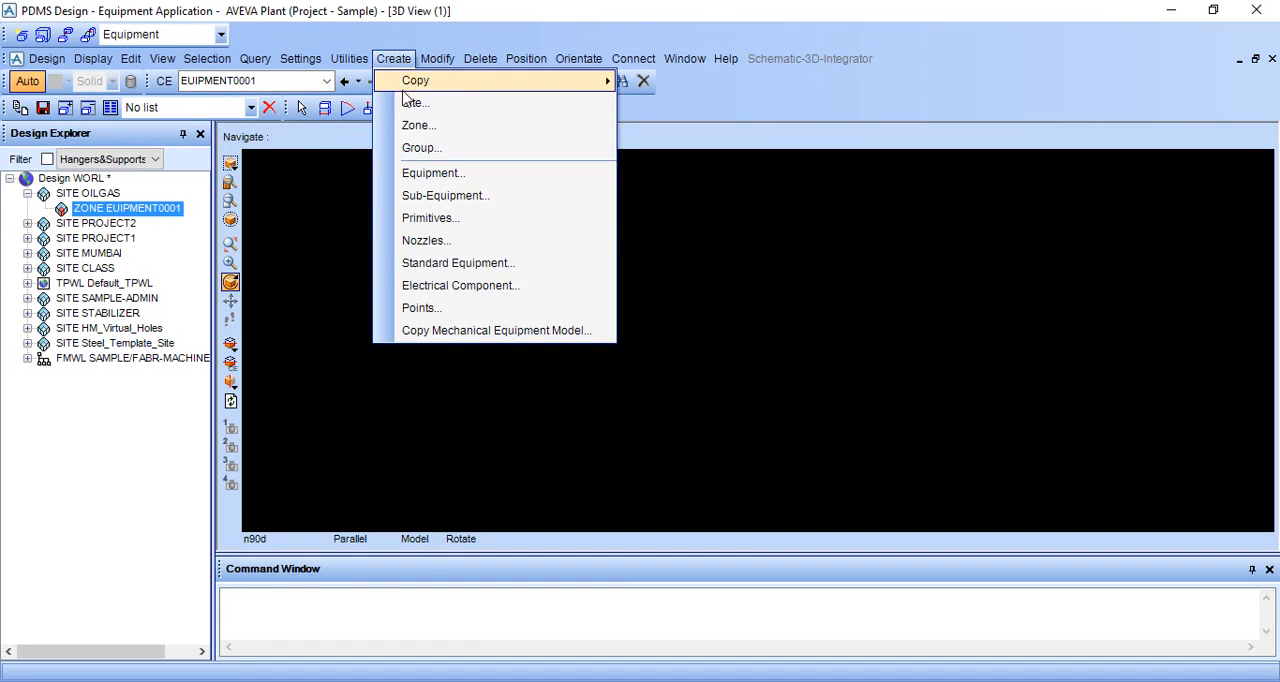
click(405, 173)
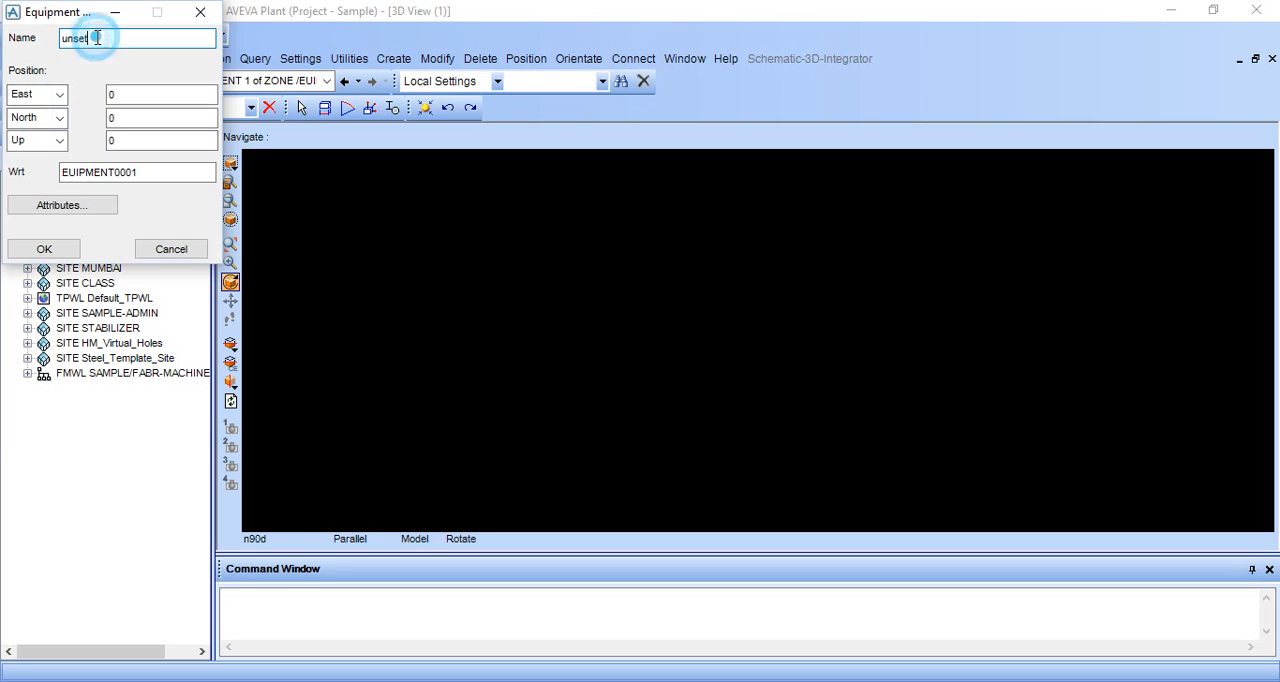
key(BackSpace)
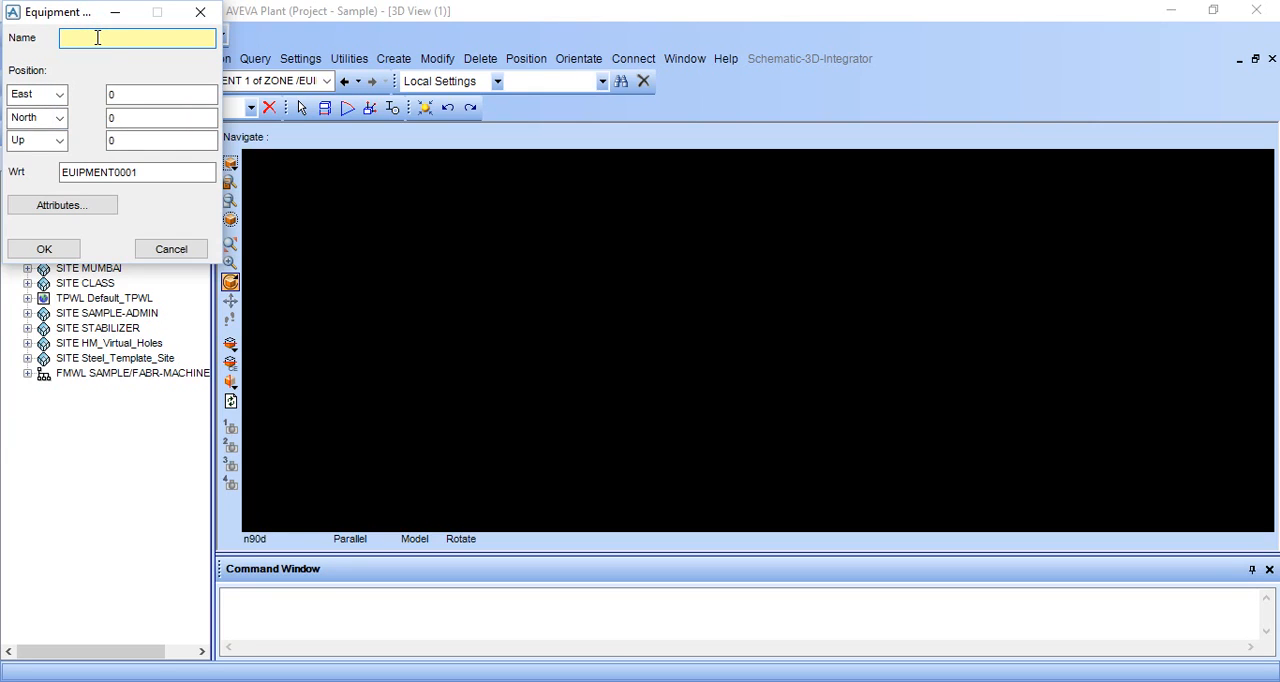
text(TANK0001)
click(42, 248)
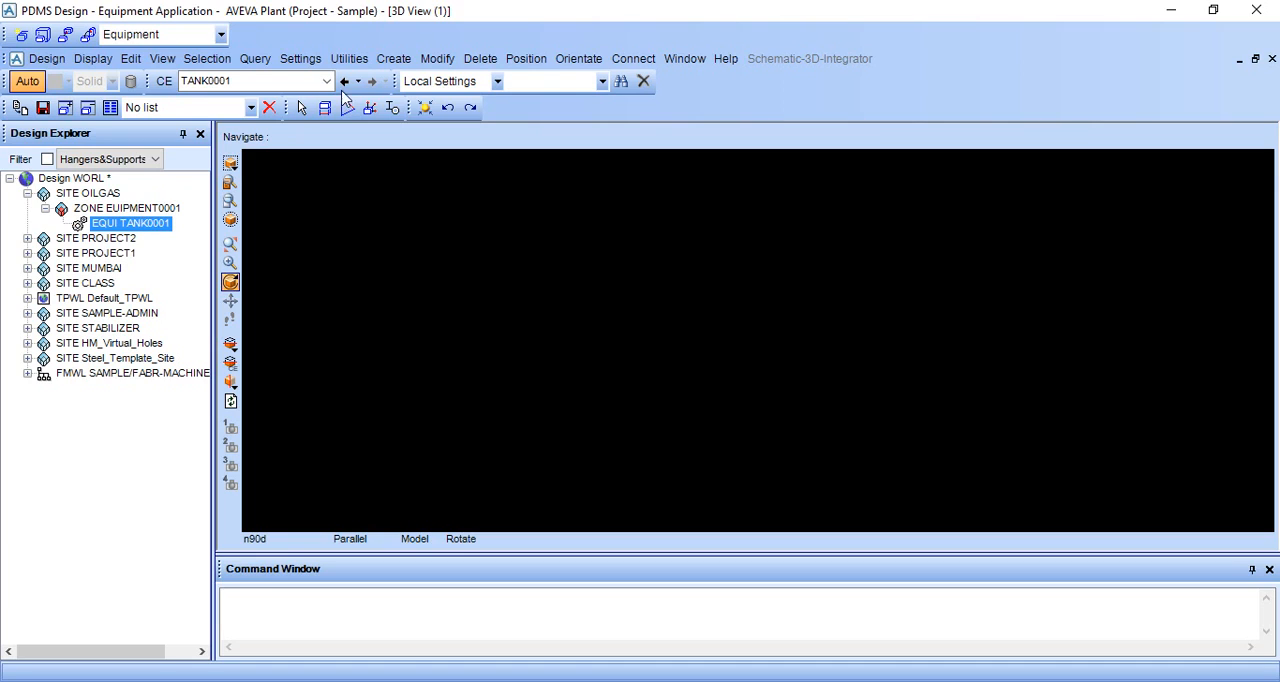
Step: Start a box primitive for TANK0001 and display its parameter diagram beside the input form
click(390, 60)
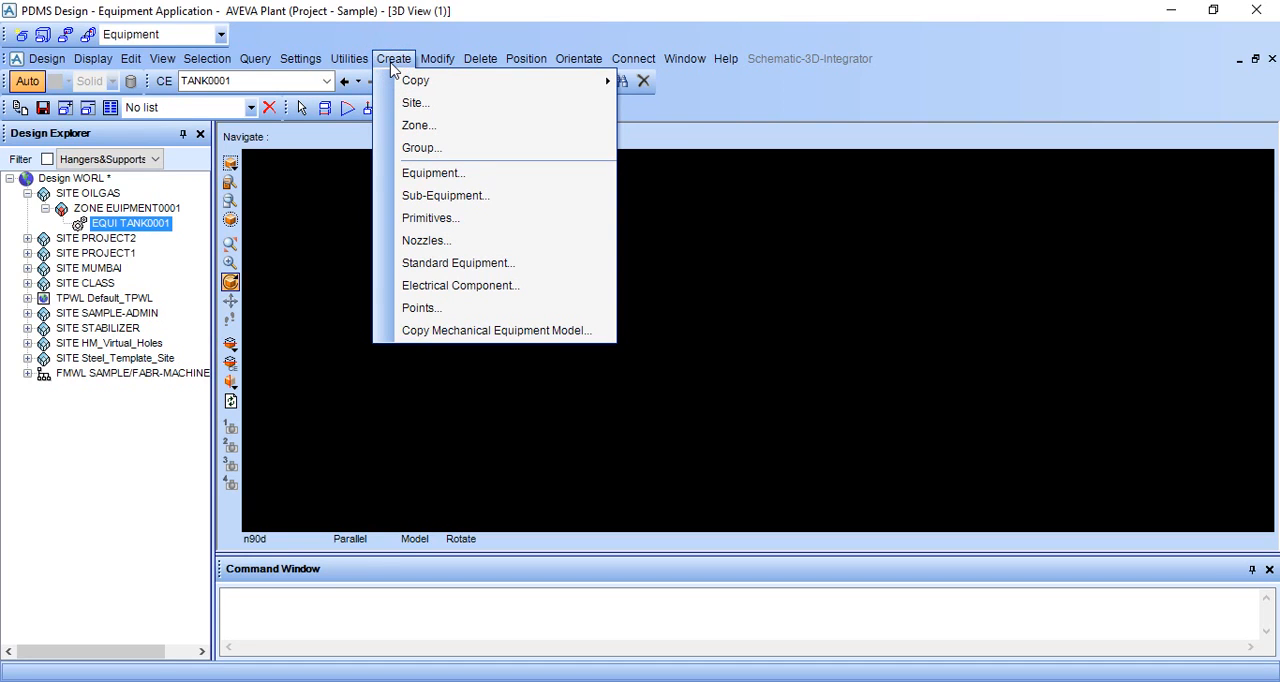
click(402, 217)
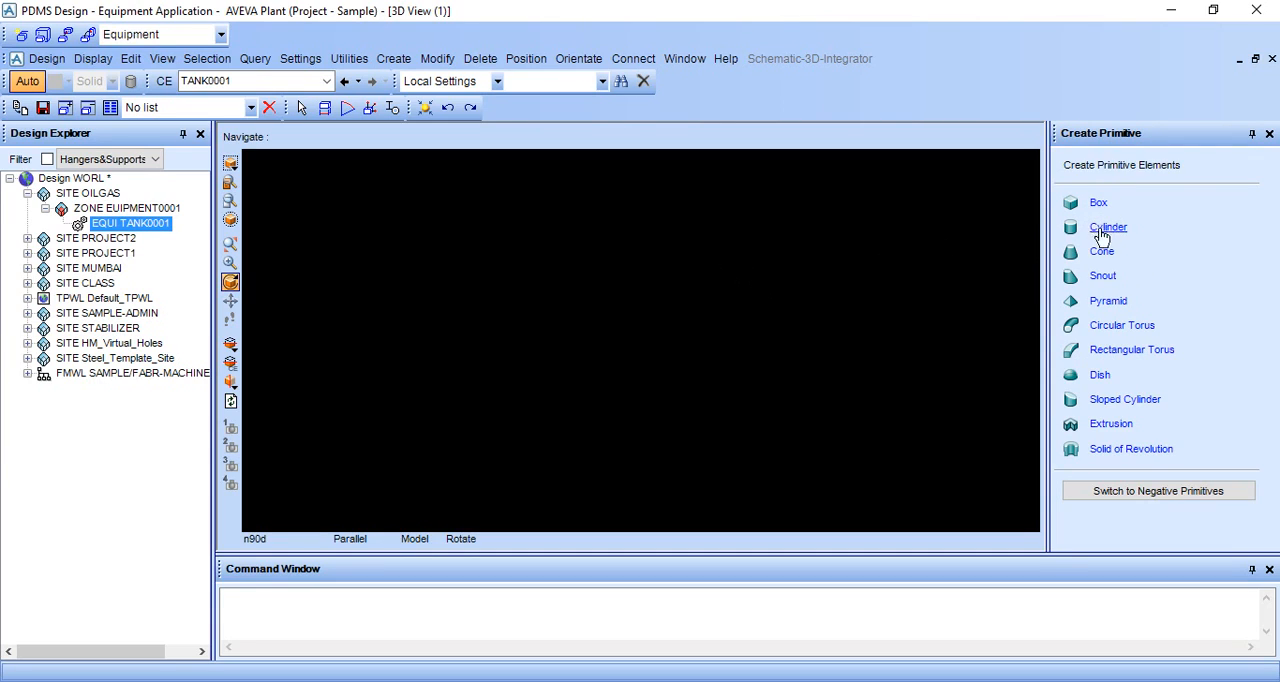
click(1098, 204)
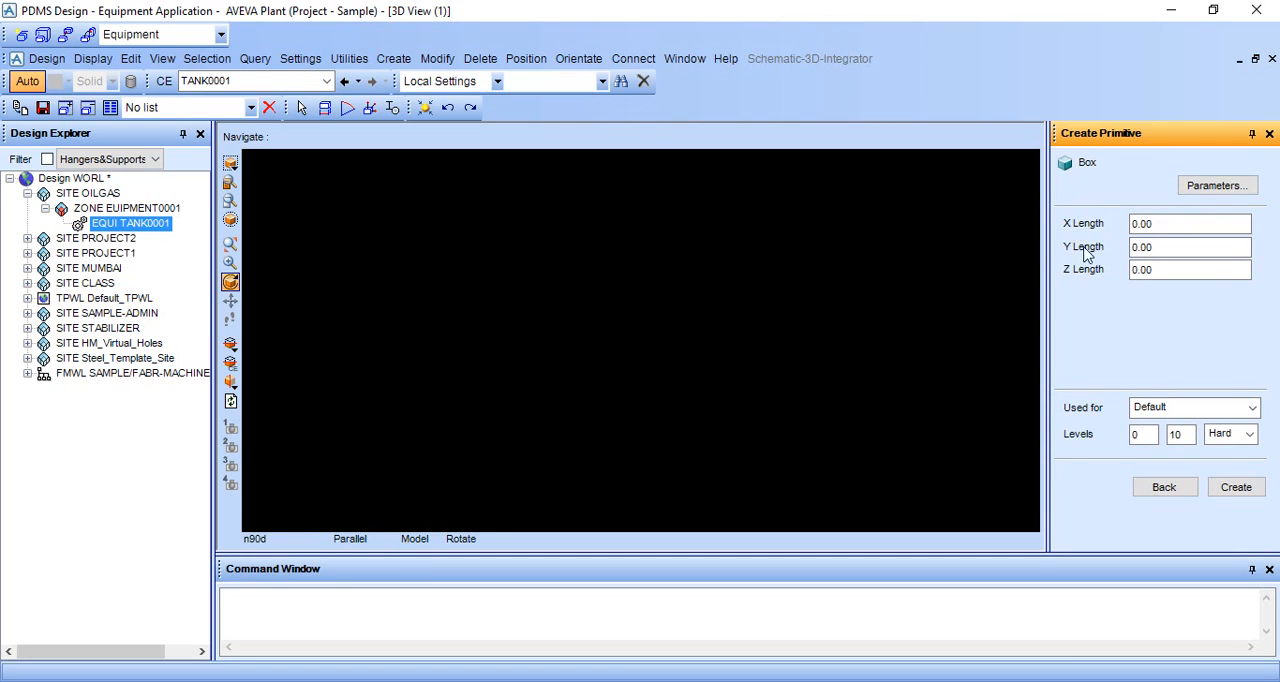
click(1216, 187)
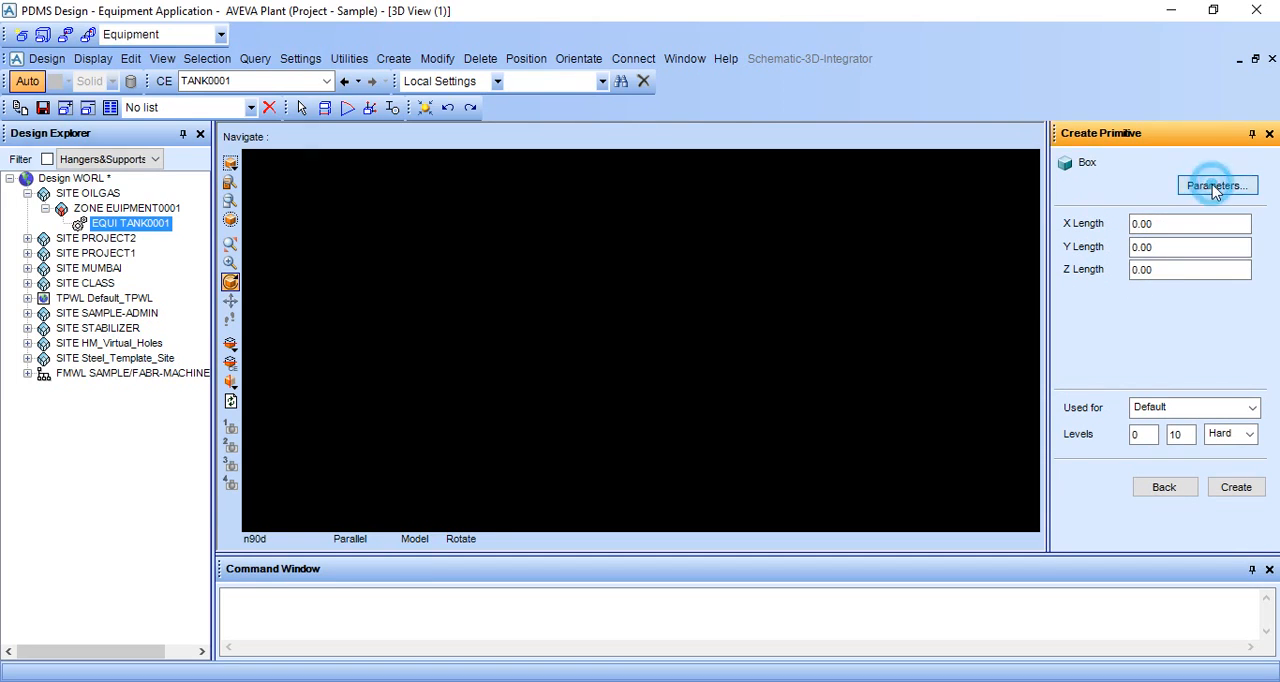
drag(126, 46, 178, 38)
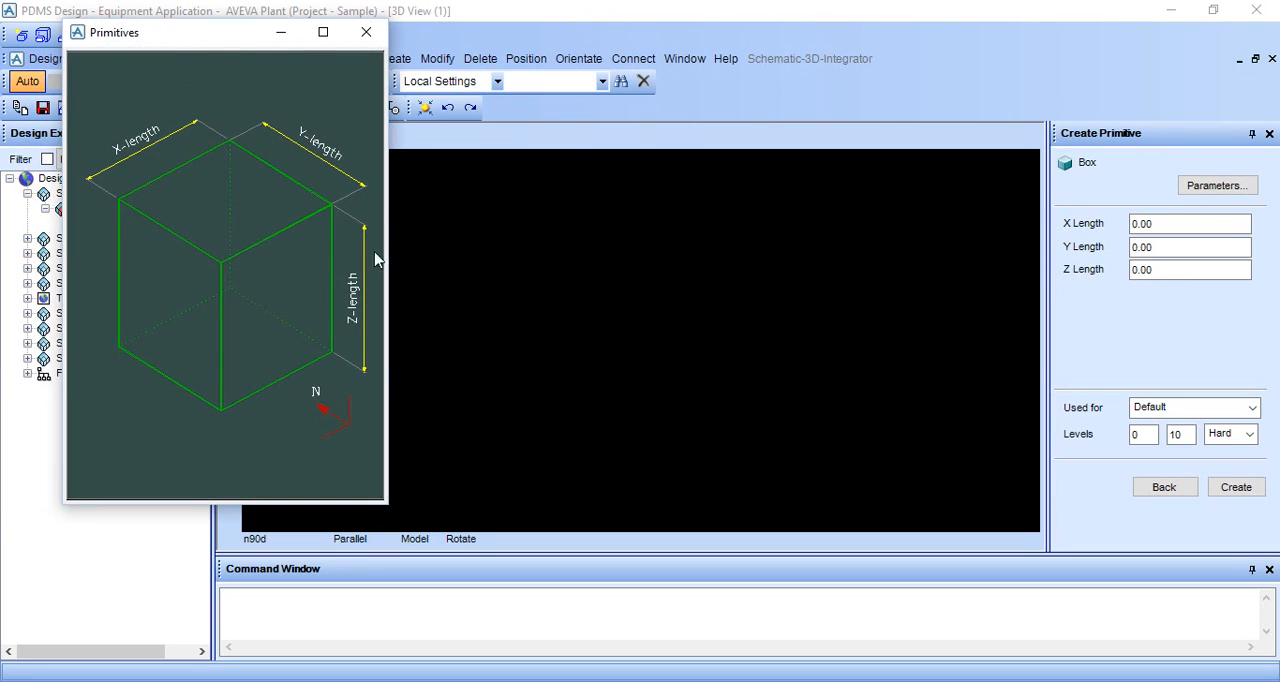
Step: Set the box's X length and Y length to 2000 each
click(1181, 222)
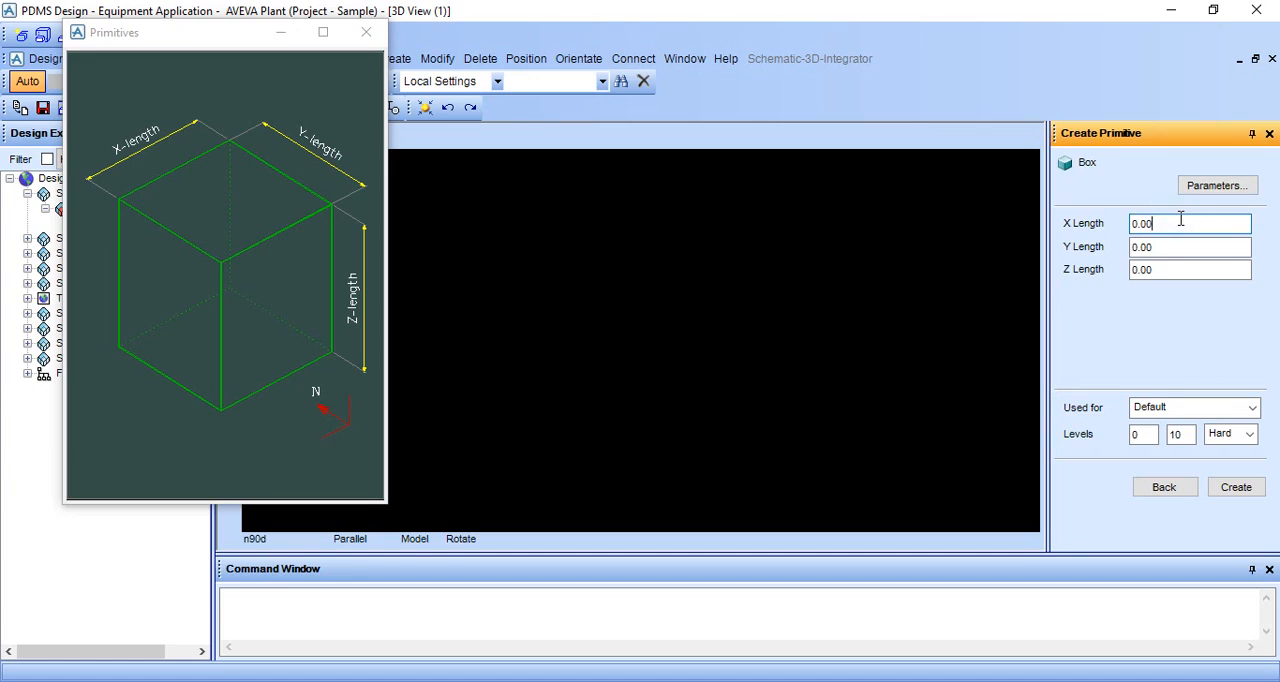
key(BackSpace)
key(BackSpace)
key(BackSpace)
text(2)
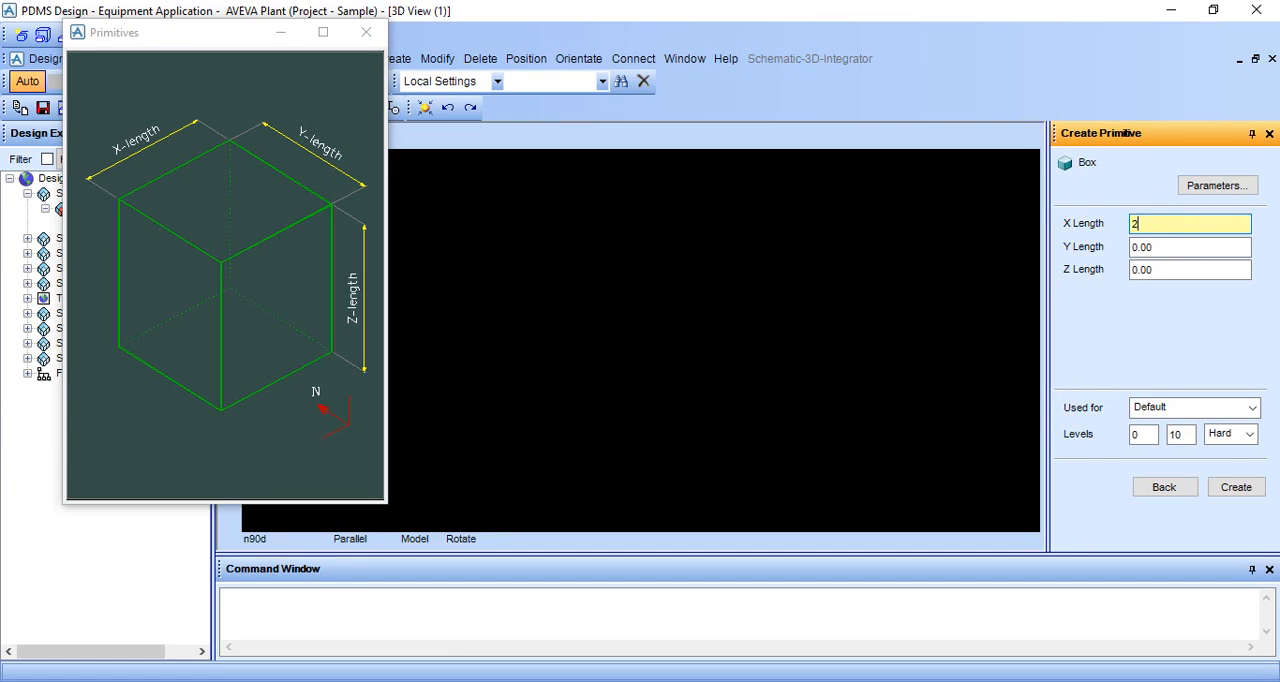
text(000)
double_click(1160, 247)
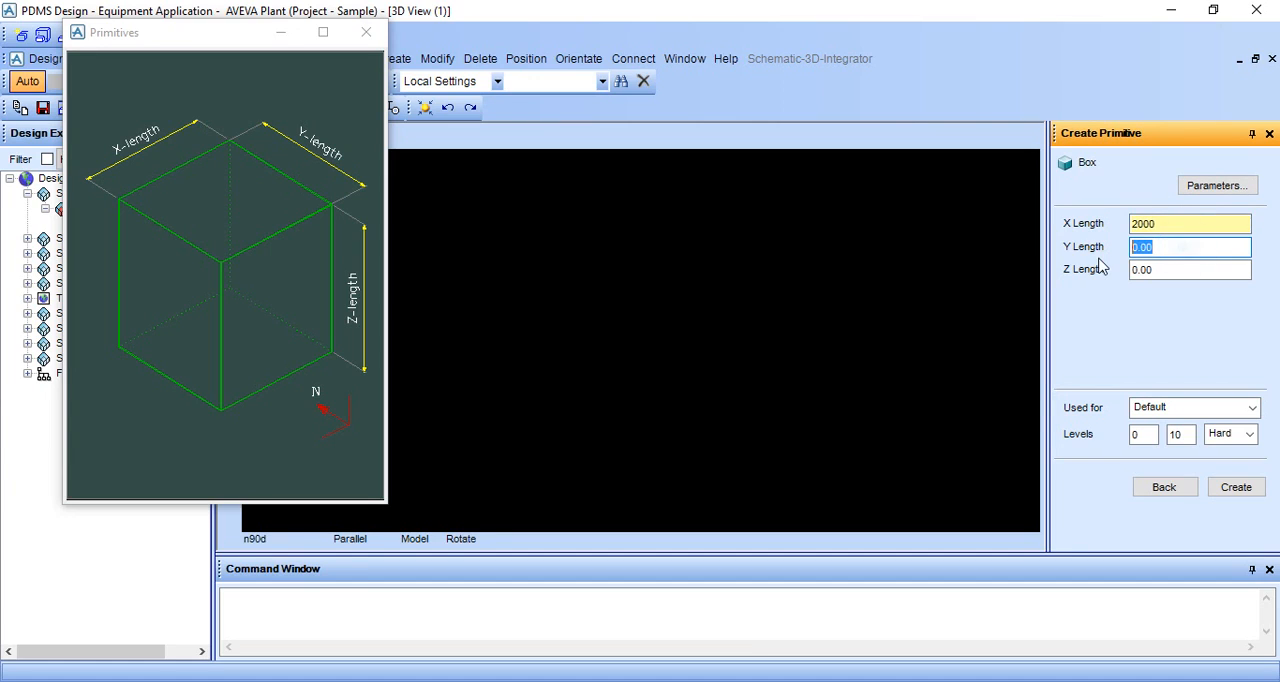
key(BackSpace)
text(2000)
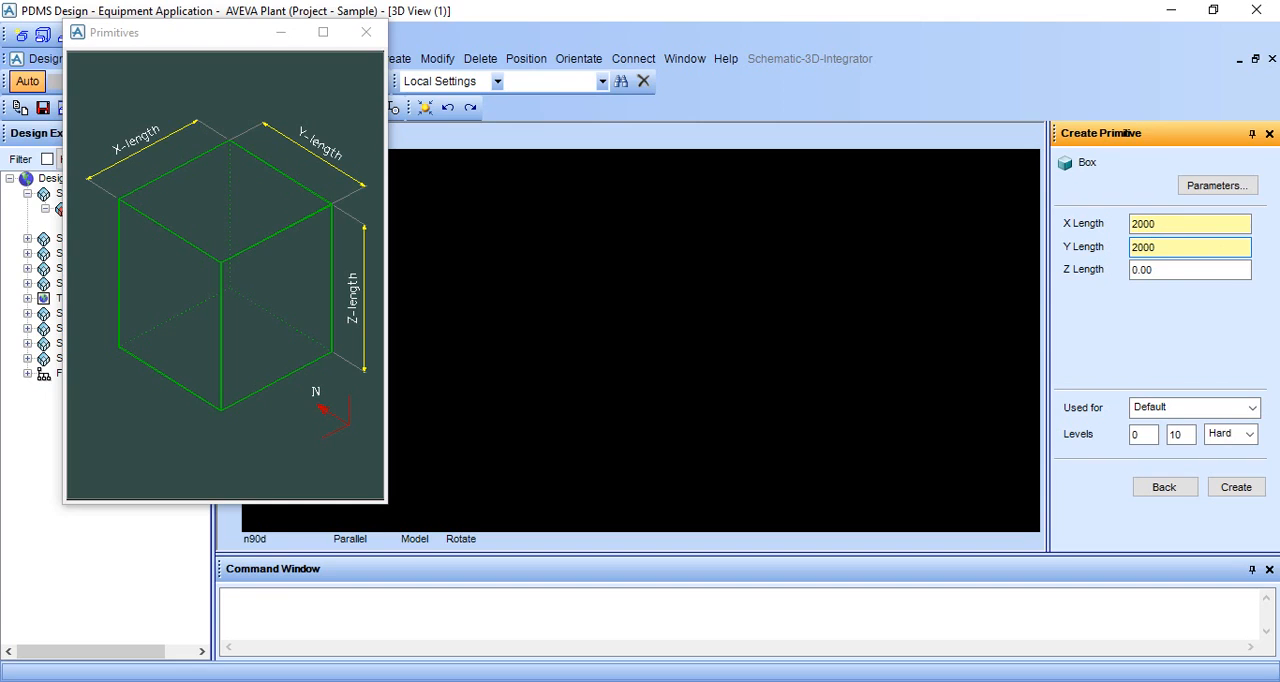
Step: Set the box's Z length to 200, dismiss the parameter diagram and create the box
double_click(1192, 268)
key(BackSpace)
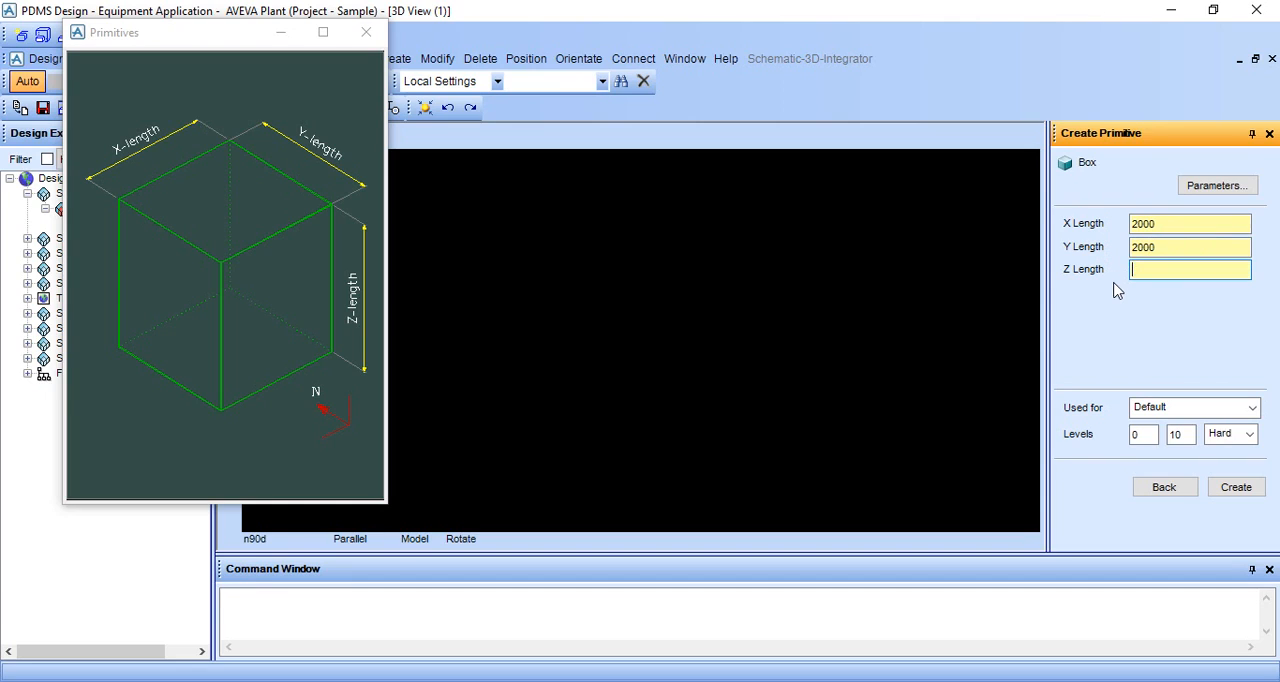
text(200)
click(366, 32)
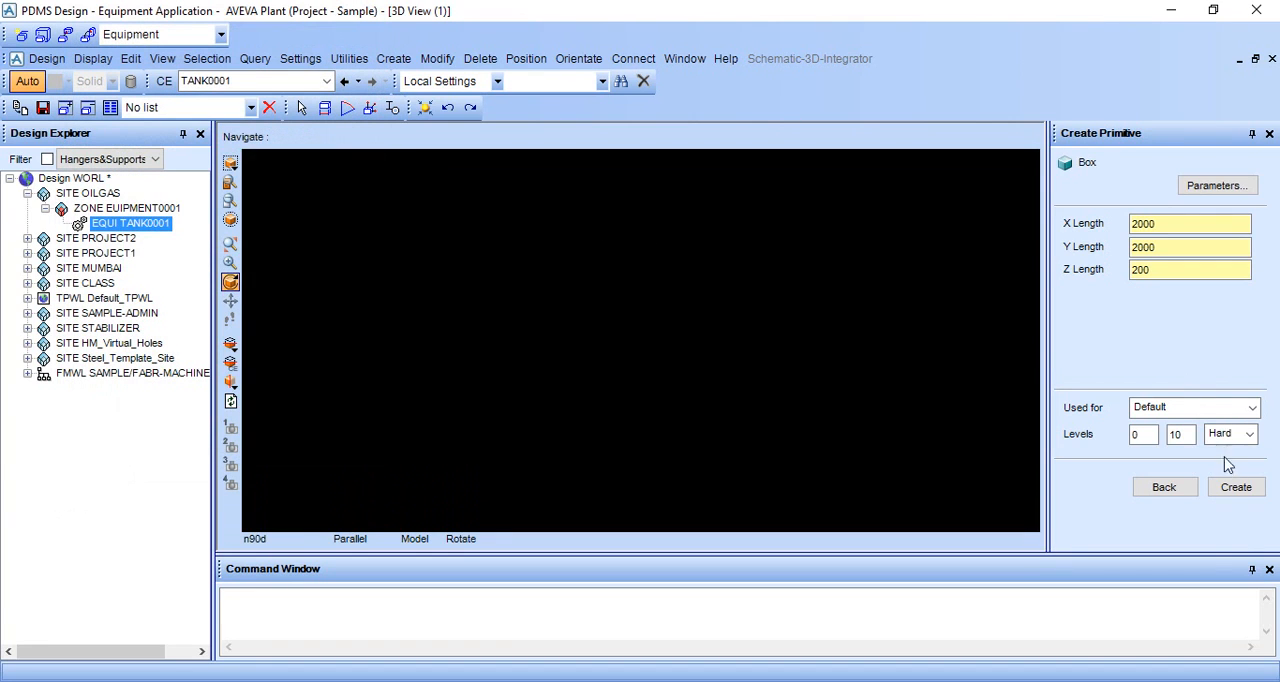
click(1234, 488)
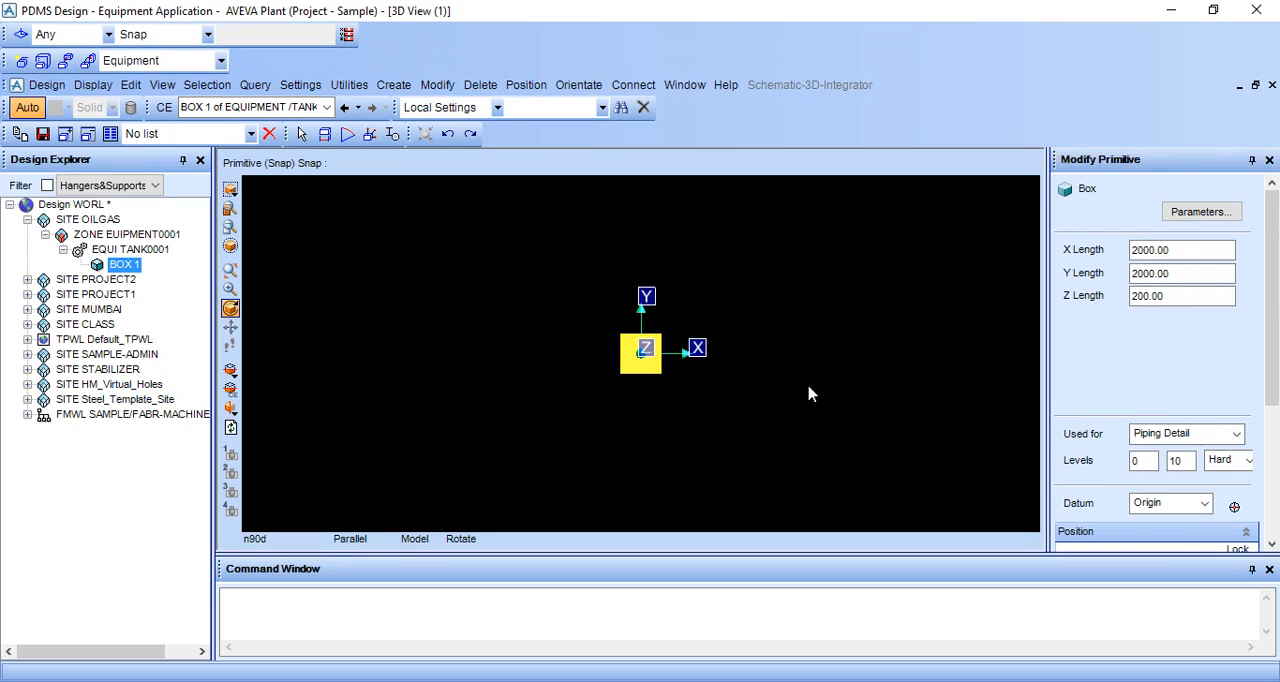
Step: Accept the new box at East, North and Up 0 relative to TANK0001 and return to the list of primitives
middle_drag(660, 363, 657, 336)
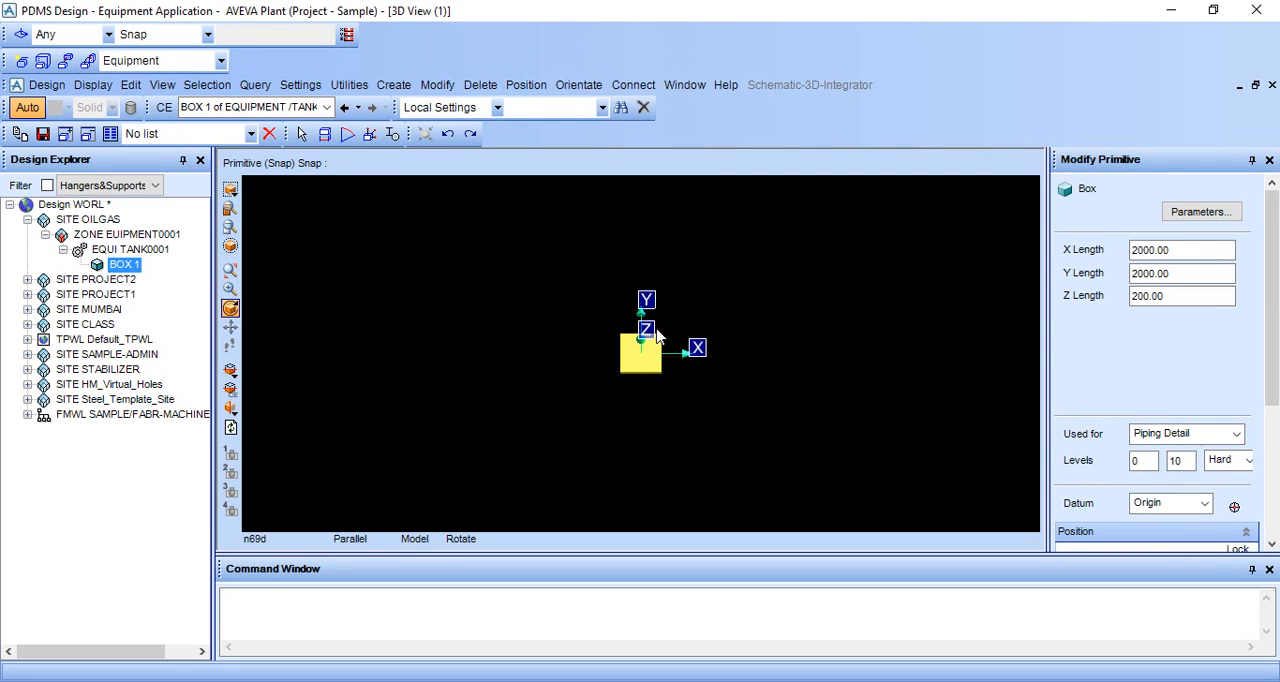
scroll(650, 337, up, 3)
scroll(1230, 402, down, 5)
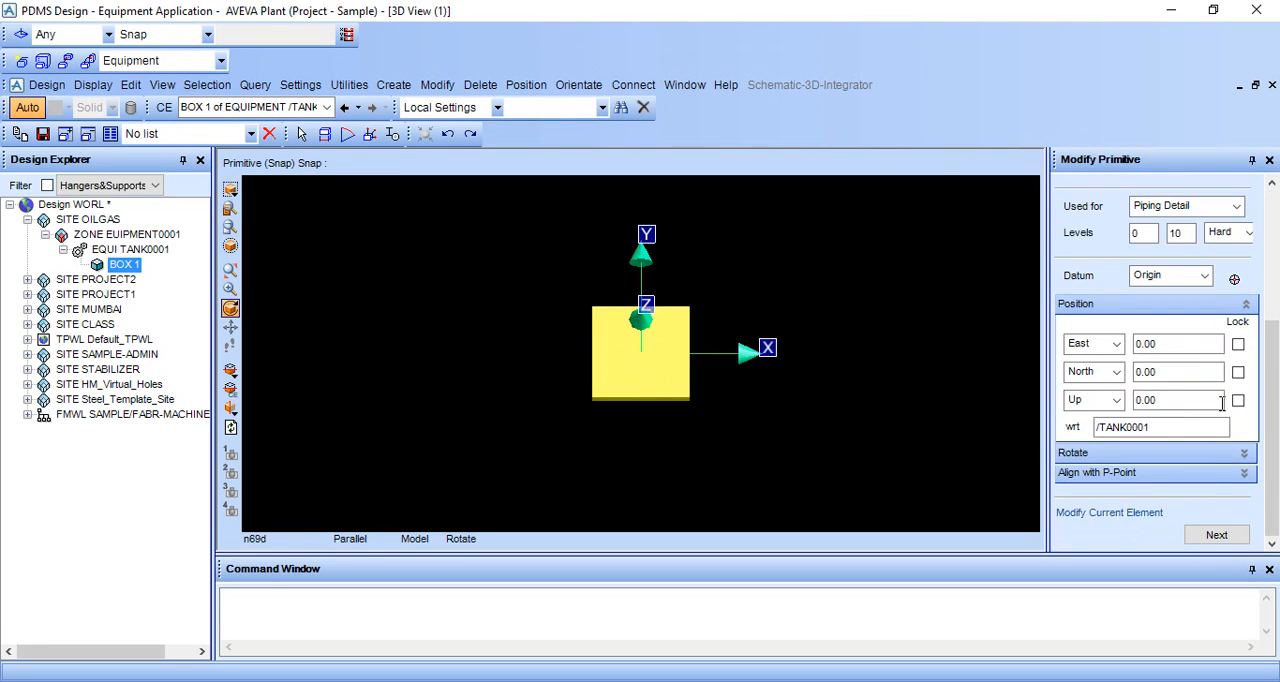
click(1216, 534)
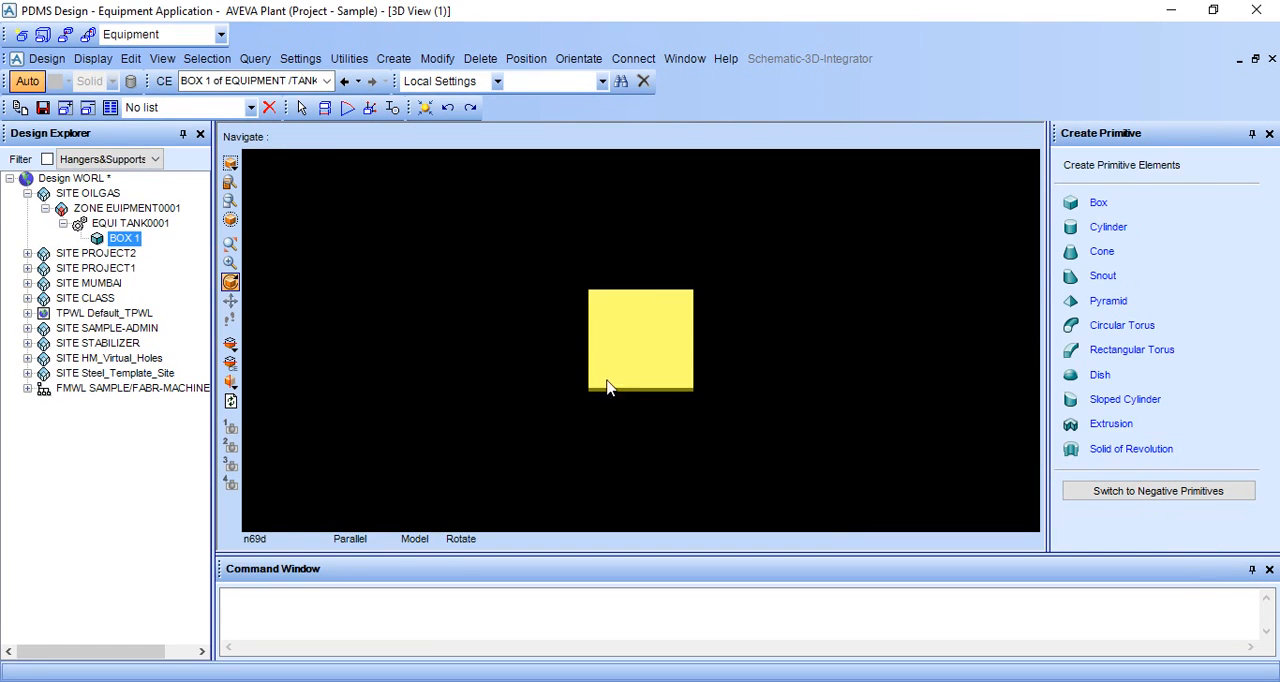
Step: Examine the box's upper face and front edge in the 3D view, close up and from a distance
scroll(620, 365, up, 5)
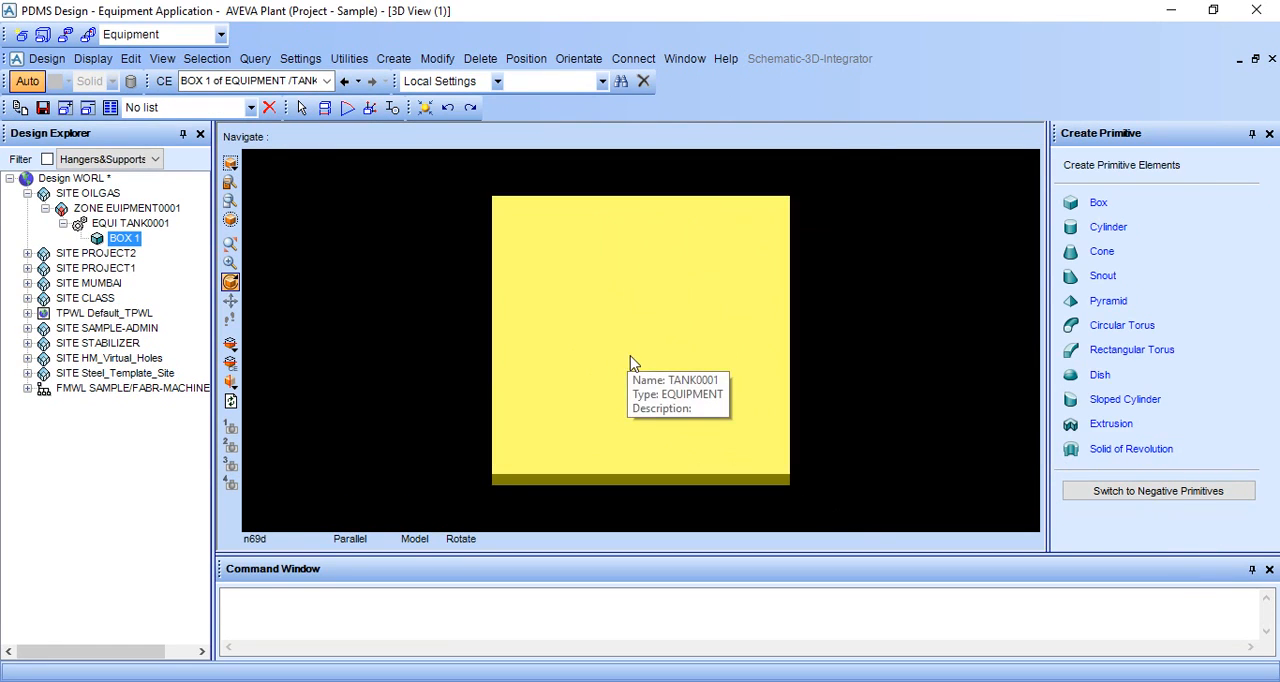
scroll(630, 363, up, 2)
scroll(630, 363, down, 4)
scroll(630, 363, up, 2)
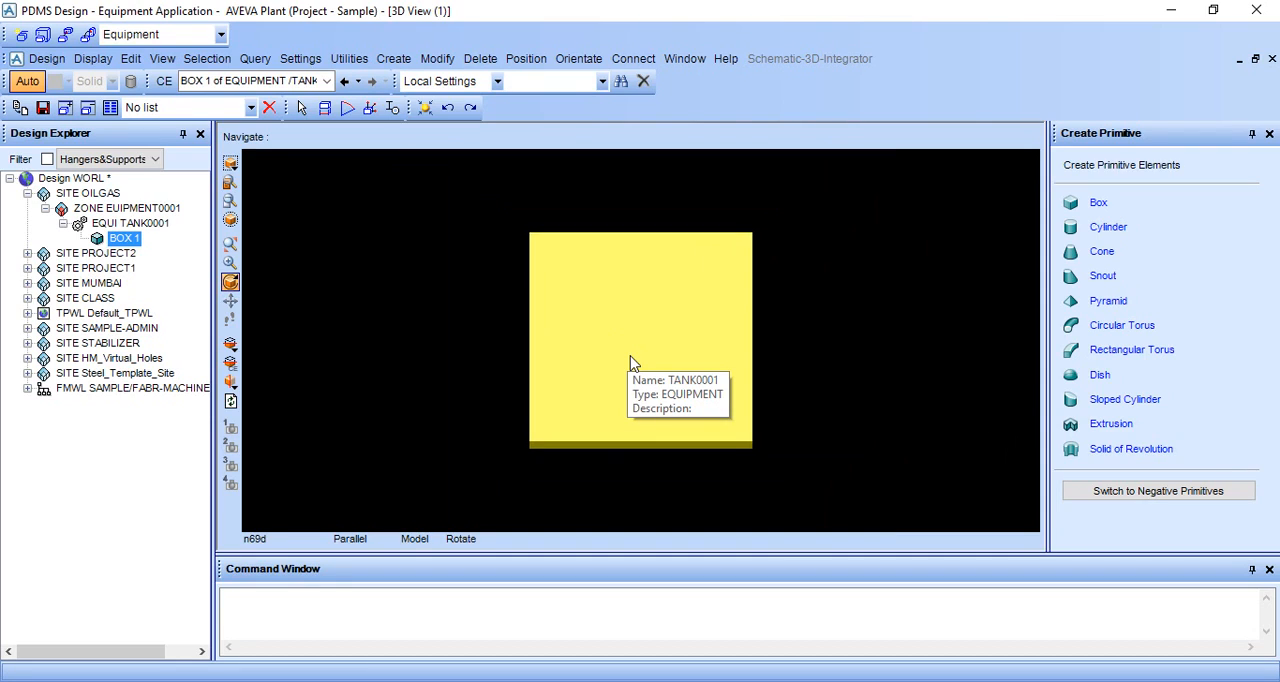
scroll(630, 363, up, 2)
middle_click(743, 263)
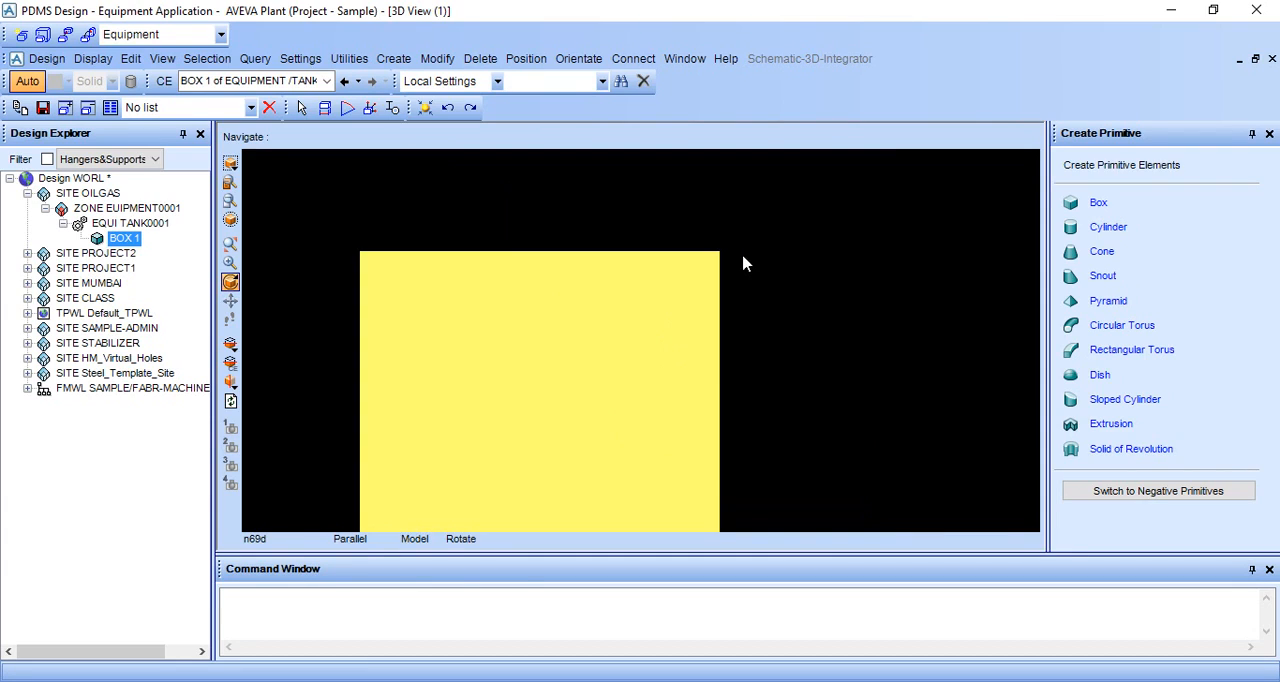
middle_click(566, 314)
middle_click(575, 350)
middle_click(553, 366)
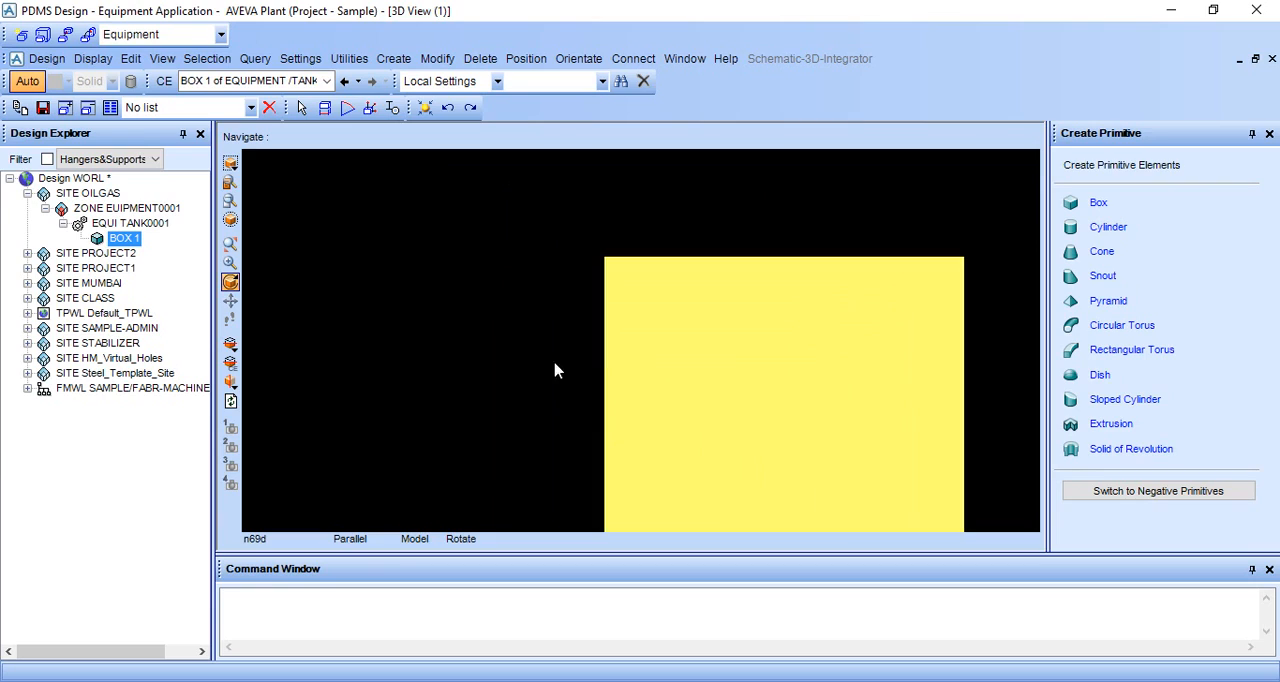
middle_click(882, 390)
middle_click(670, 333)
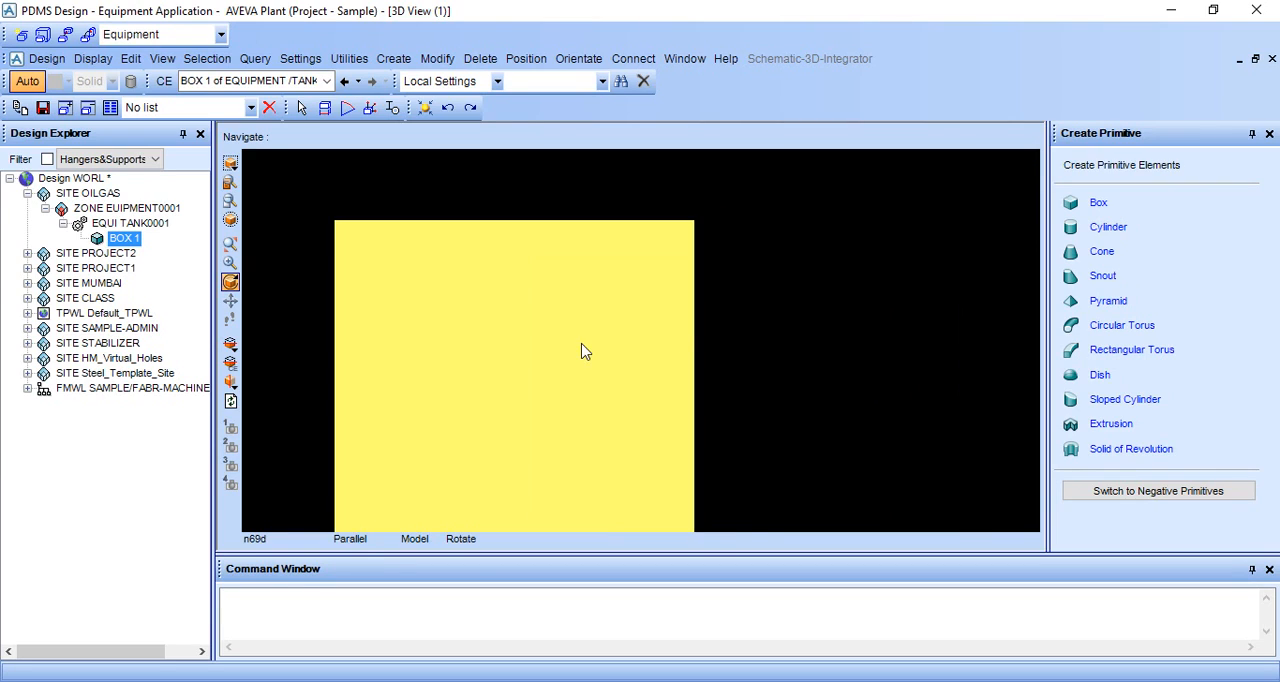
middle_click(582, 344)
middle_click(643, 330)
middle_click(606, 349)
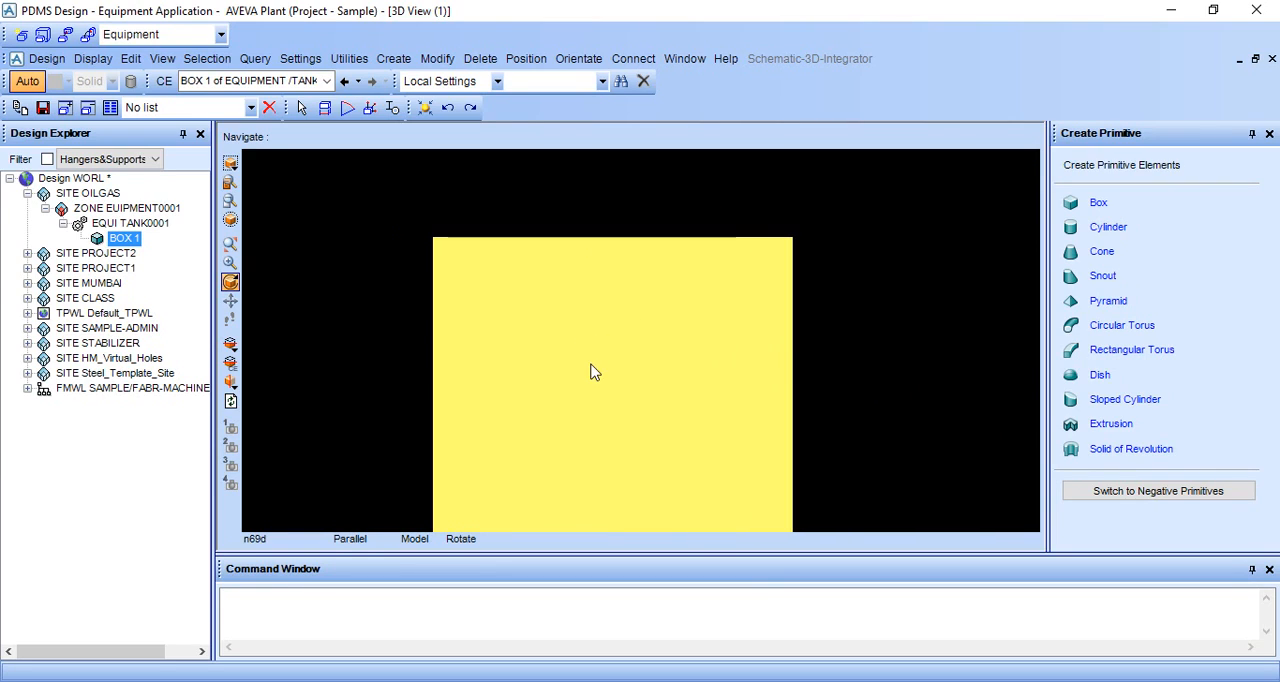
middle_click(591, 371)
scroll(697, 400, up, 2)
scroll(694, 391, down, 2)
middle_click(693, 391)
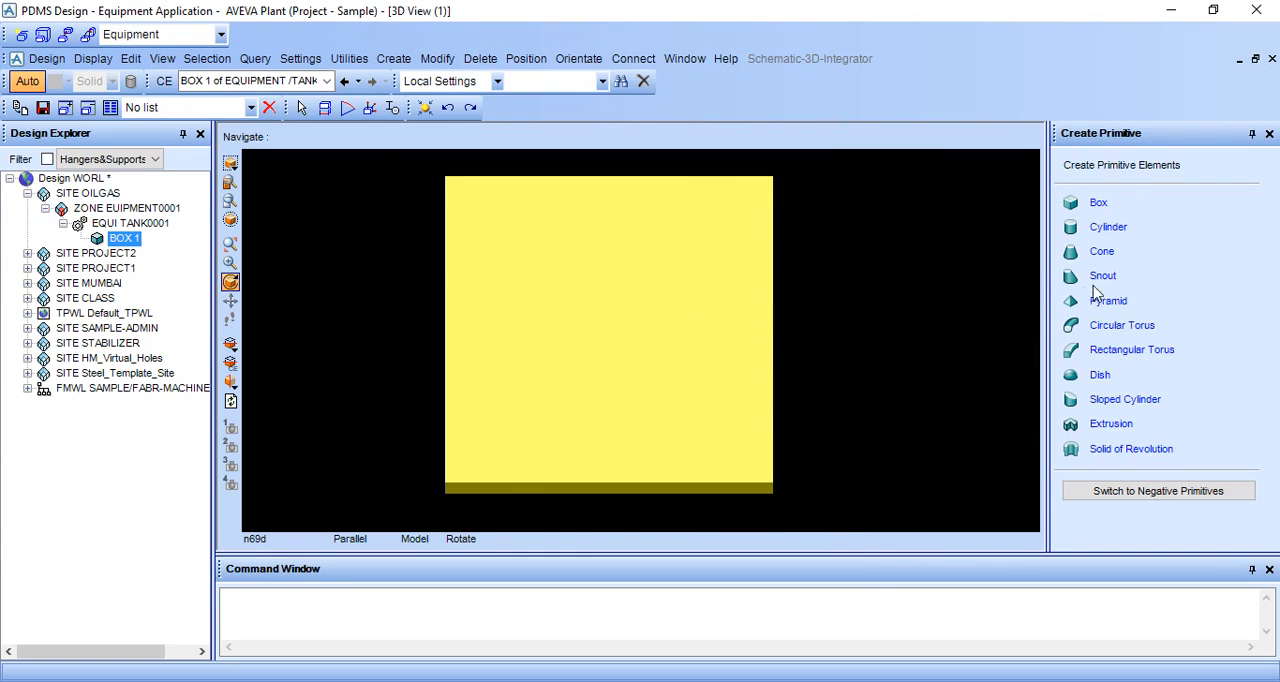
scroll(866, 313, down, 1)
scroll(866, 313, down, 1)
middle_click(760, 316)
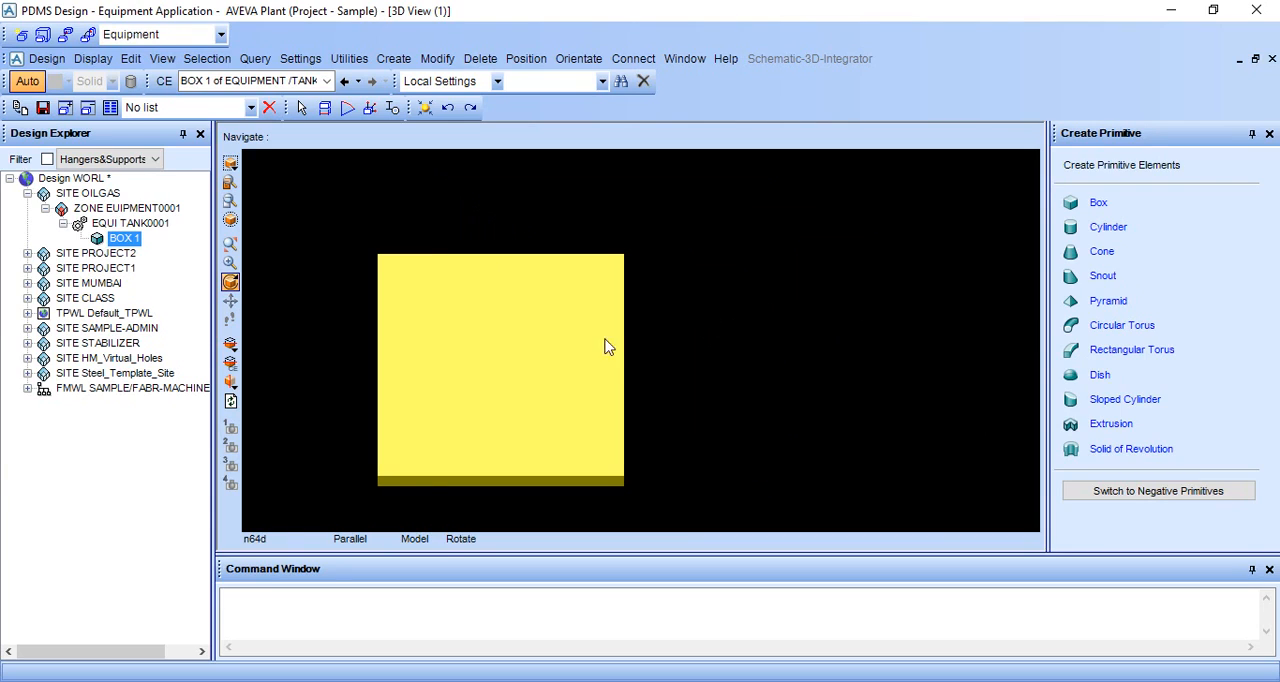
middle_click(592, 347)
middle_click(562, 348)
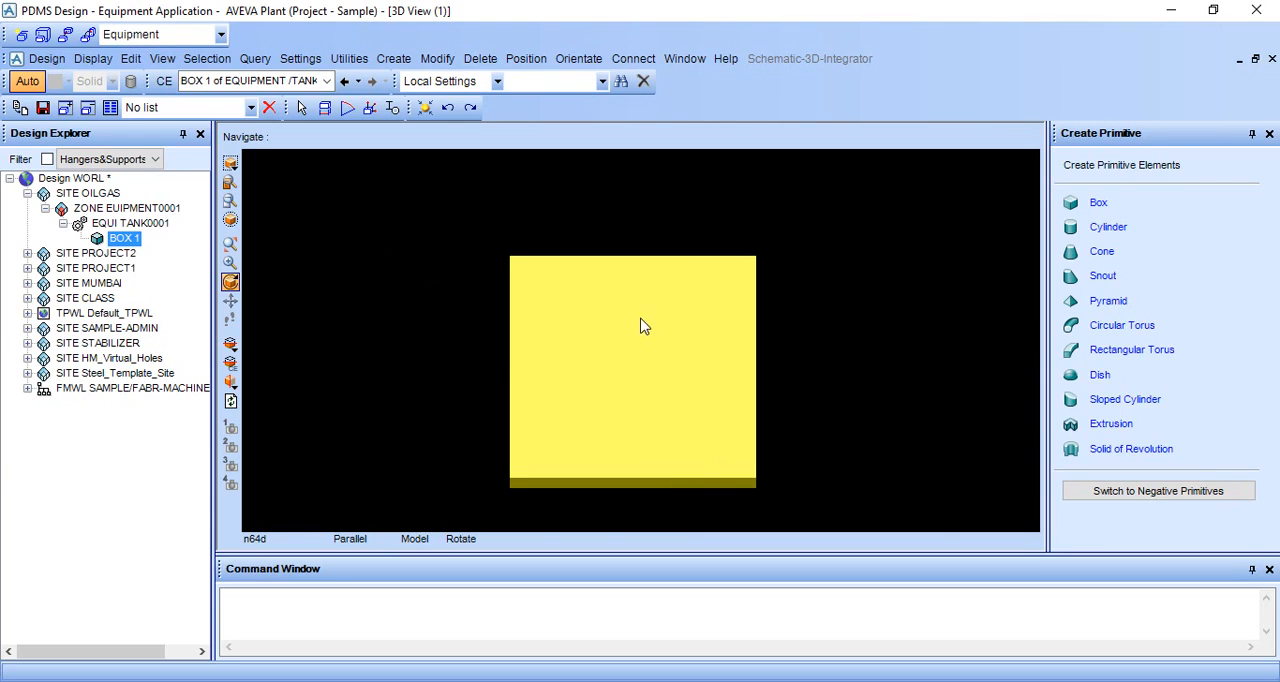
Step: Create a cylinder primitive for TANK0001 with a height of 2000 and a diameter of 1000, displaying its parameter diagram for reference
click(1109, 229)
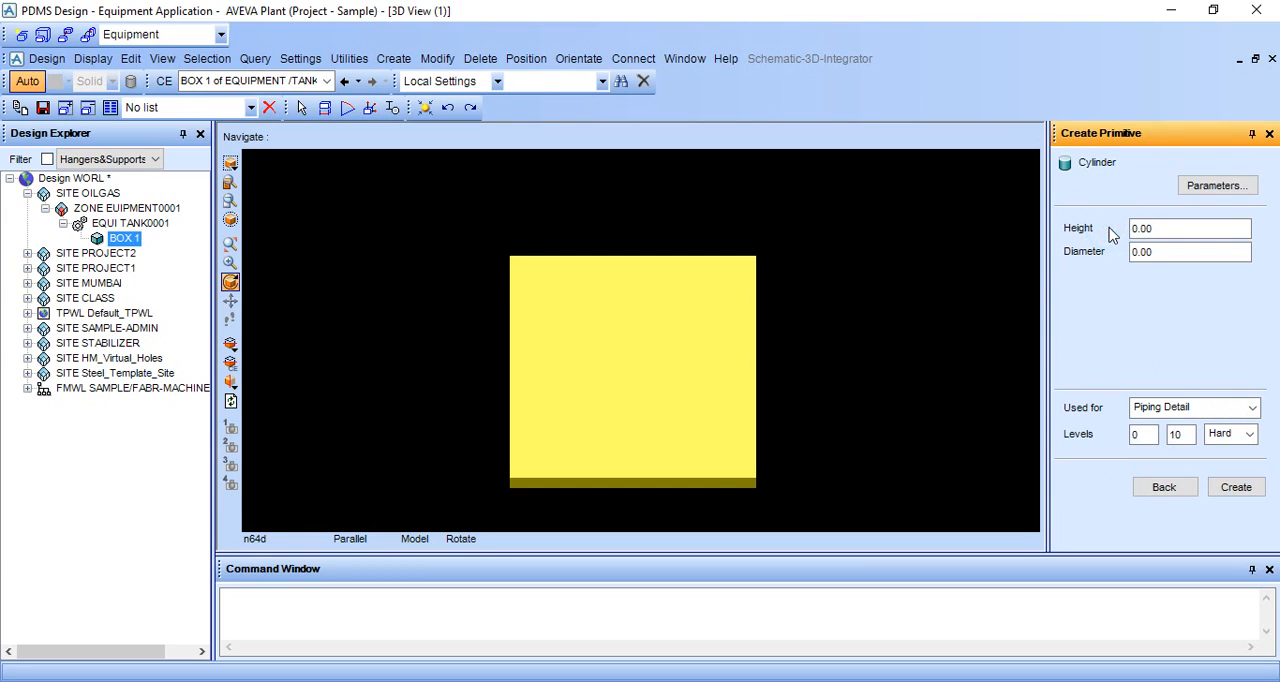
click(1208, 190)
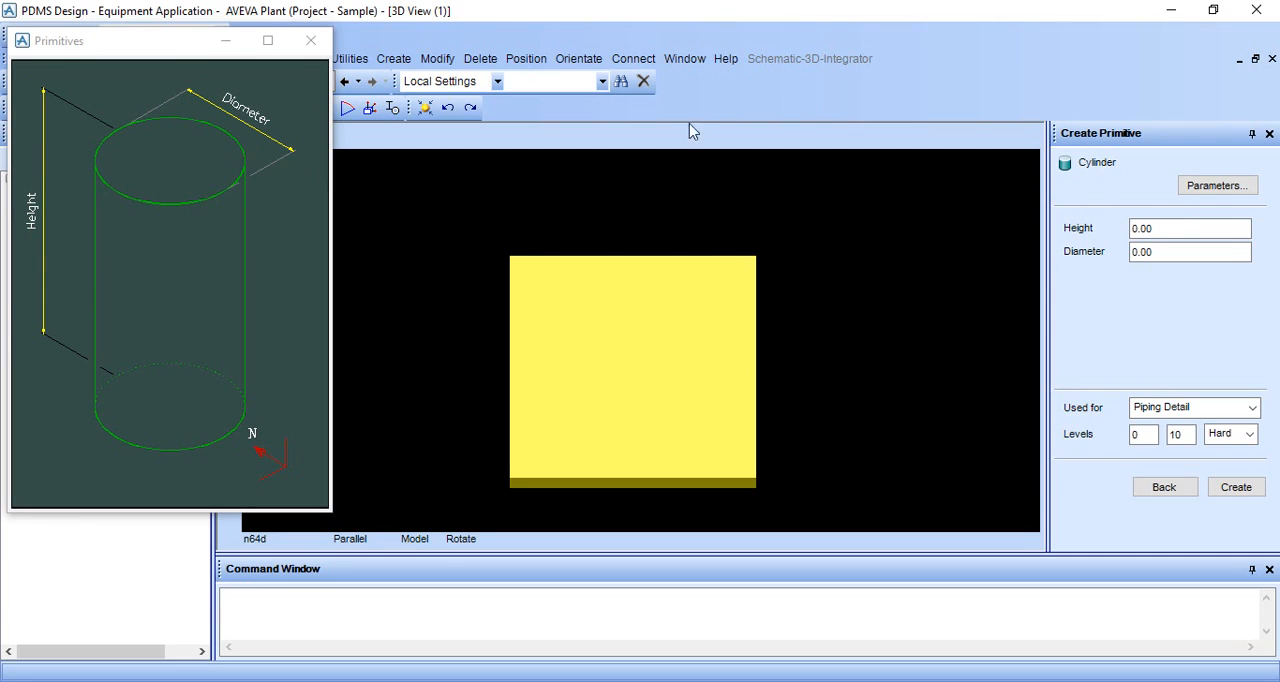
drag(1166, 224, 1113, 226)
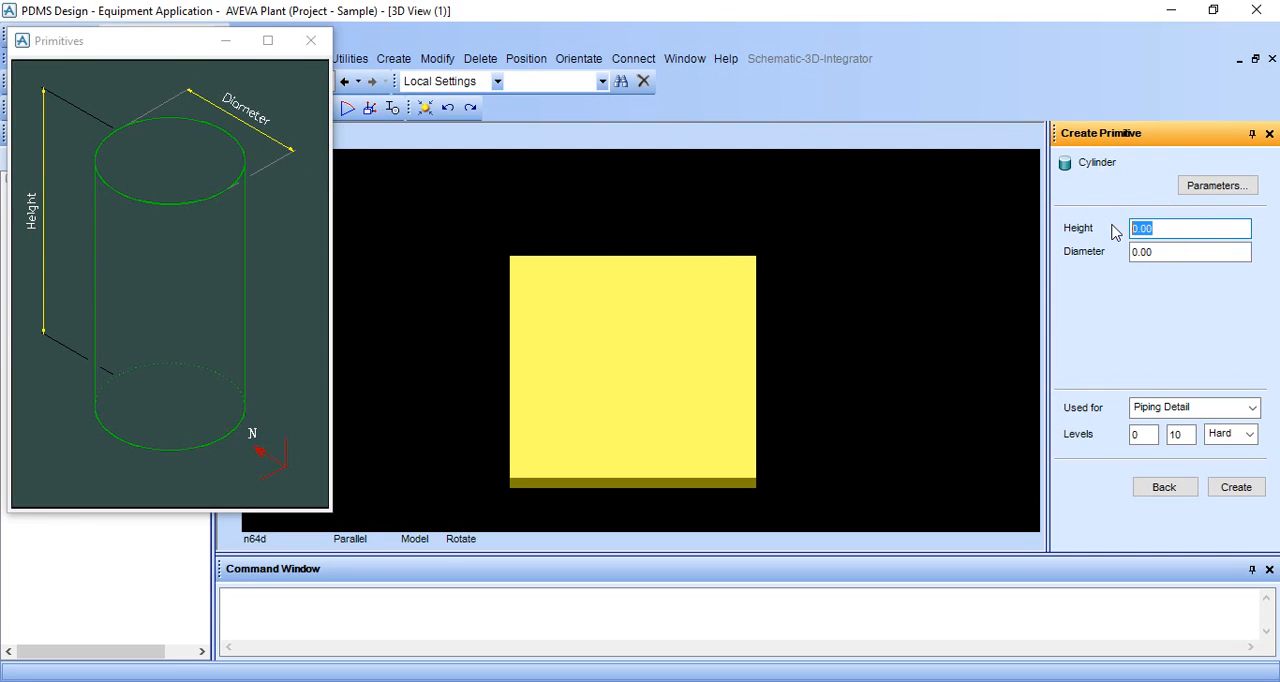
key(BackSpace)
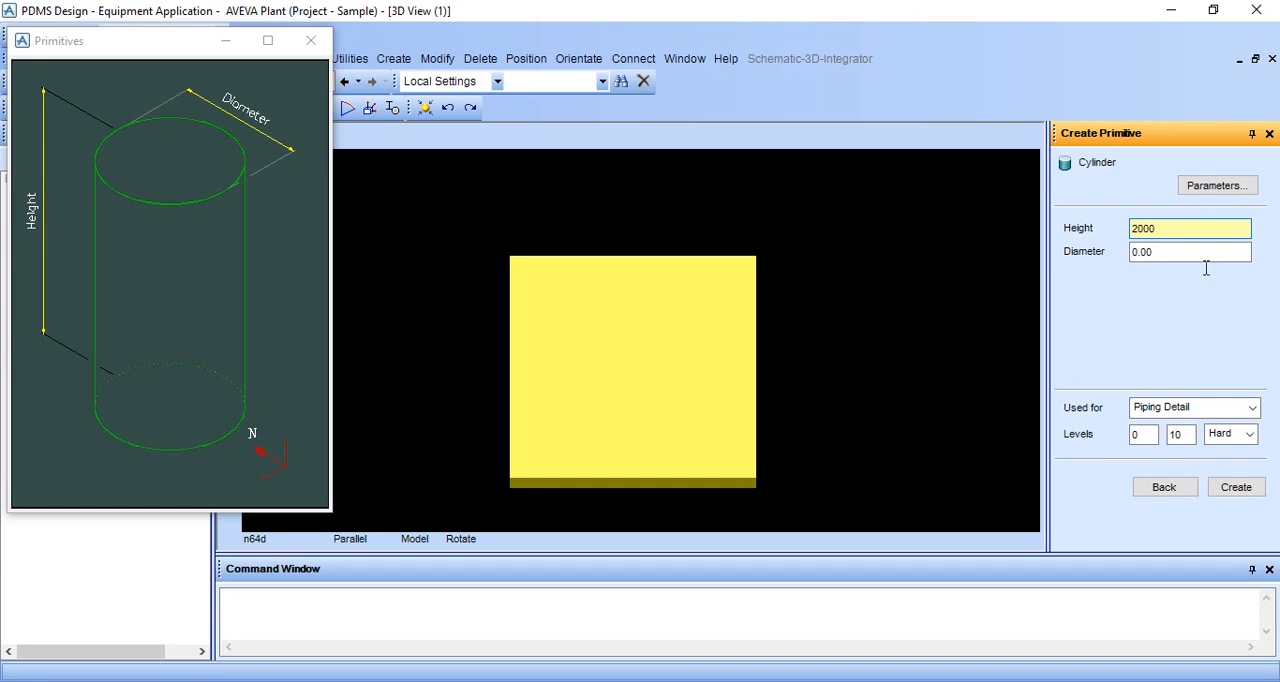
drag(1195, 253, 1131, 262)
key(BackSpace)
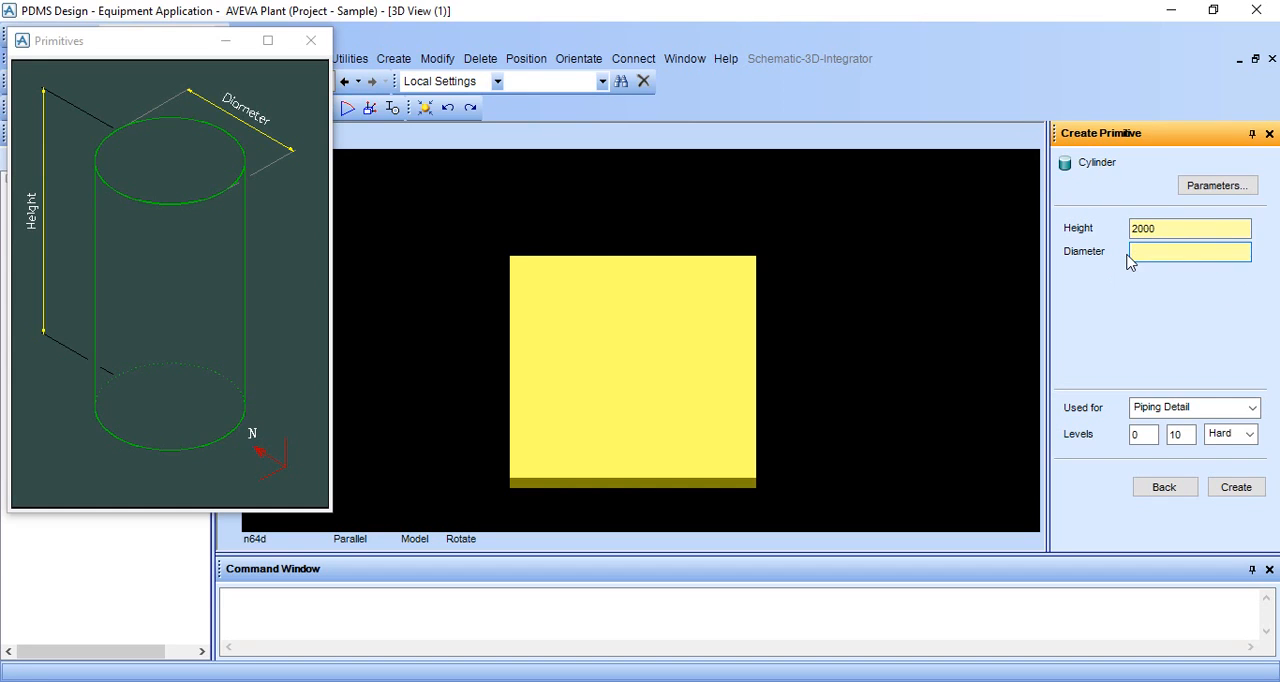
text(1000)
click(1247, 492)
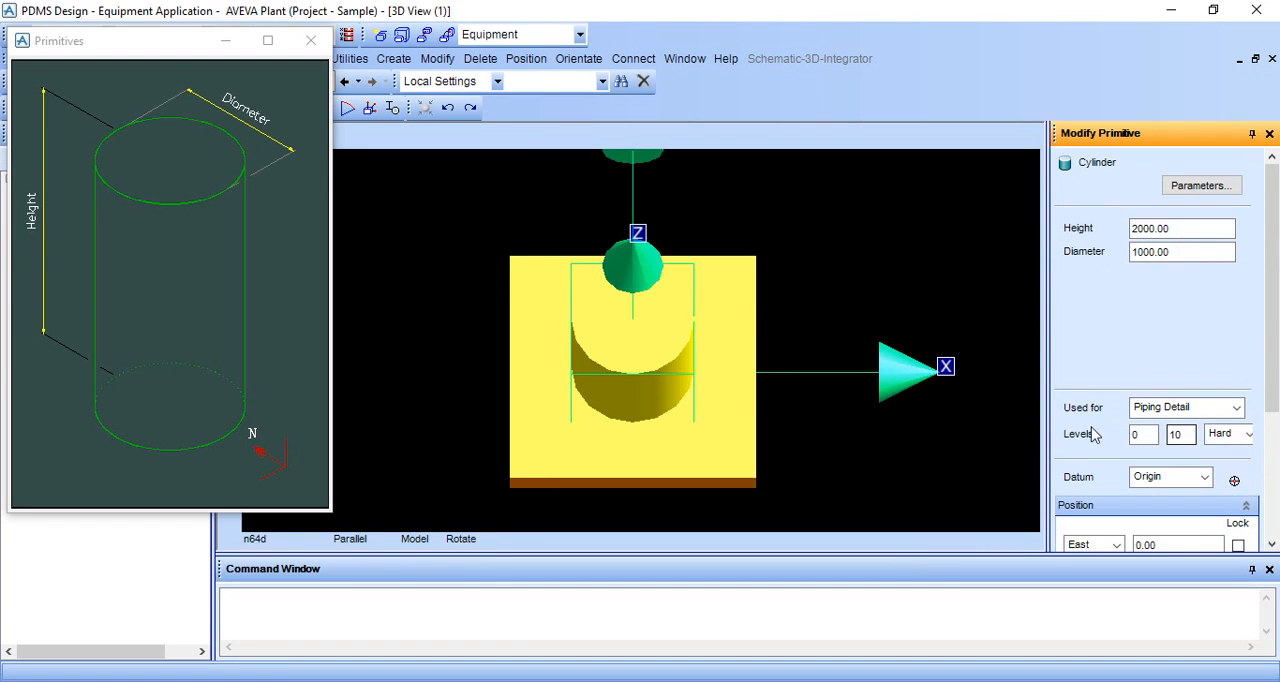
Step: Dismiss the cylinder's parameter diagram and accept the cylinder at East, North and Up 0 relative to TANK0001
click(311, 40)
middle_drag(609, 338, 621, 329)
scroll(1158, 361, down, 3)
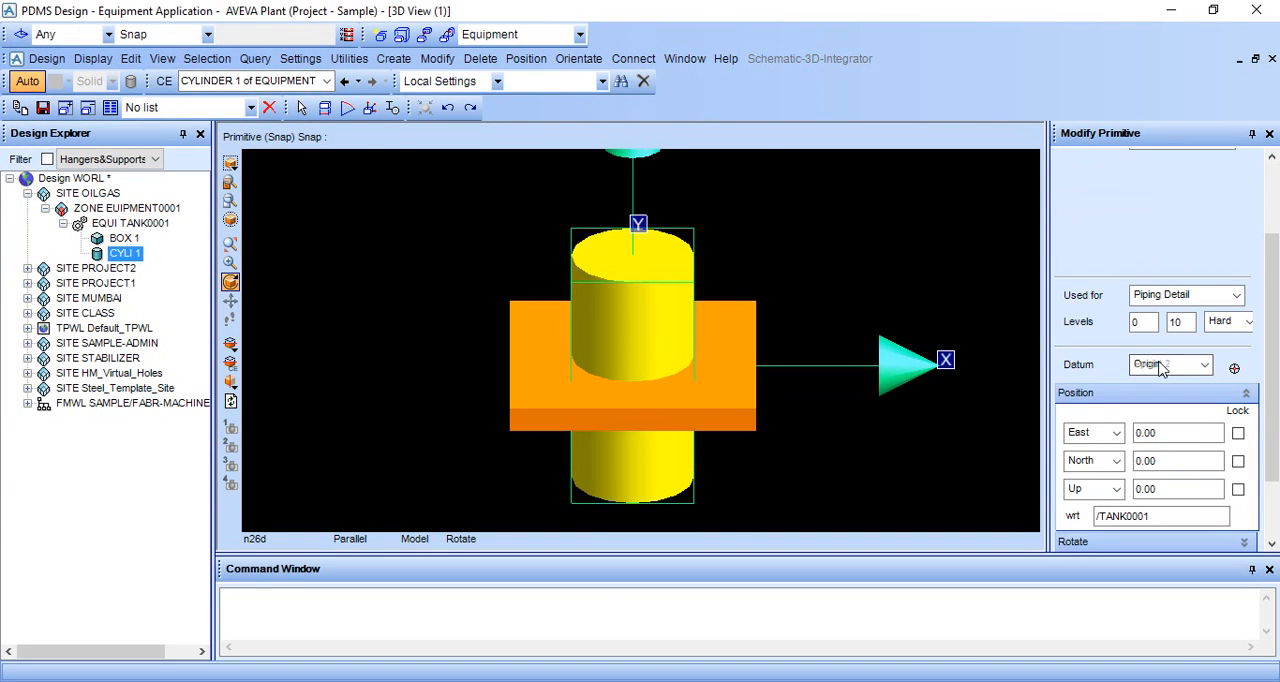
scroll(1148, 428, down, 2)
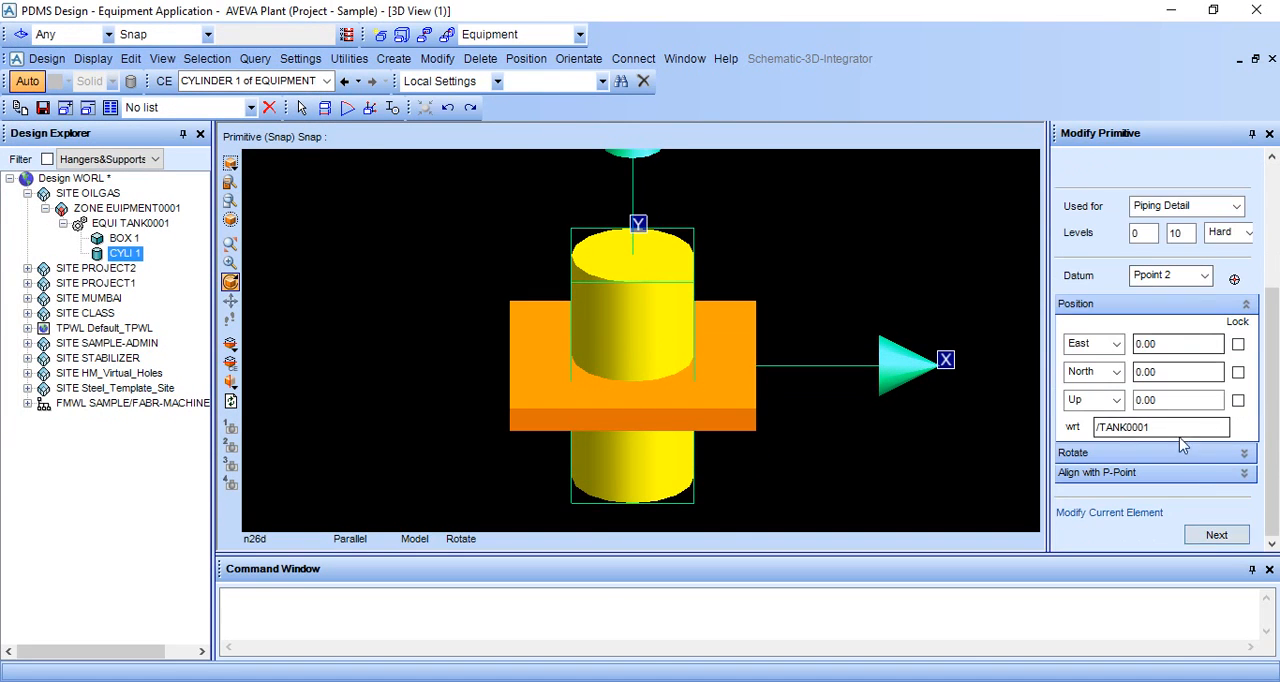
click(1212, 533)
Step: Set the 3D view to look north and switch the model to wireframe display
middle_drag(694, 357, 690, 327)
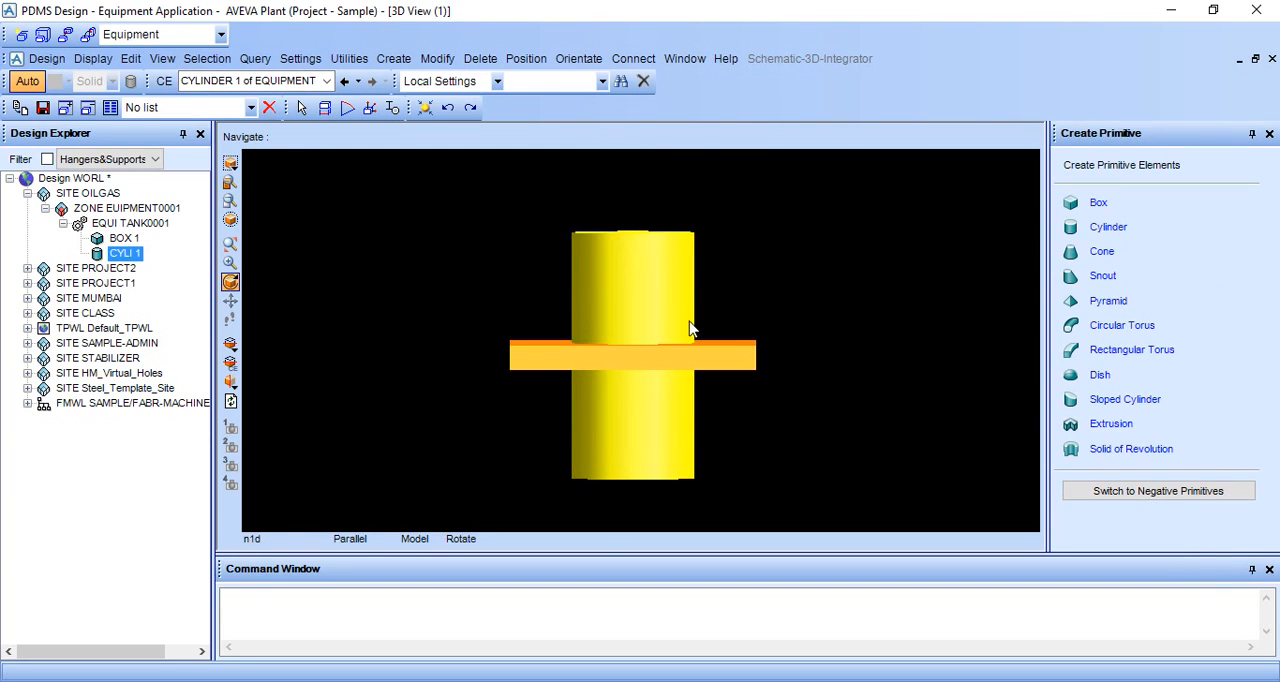
right_click(809, 256)
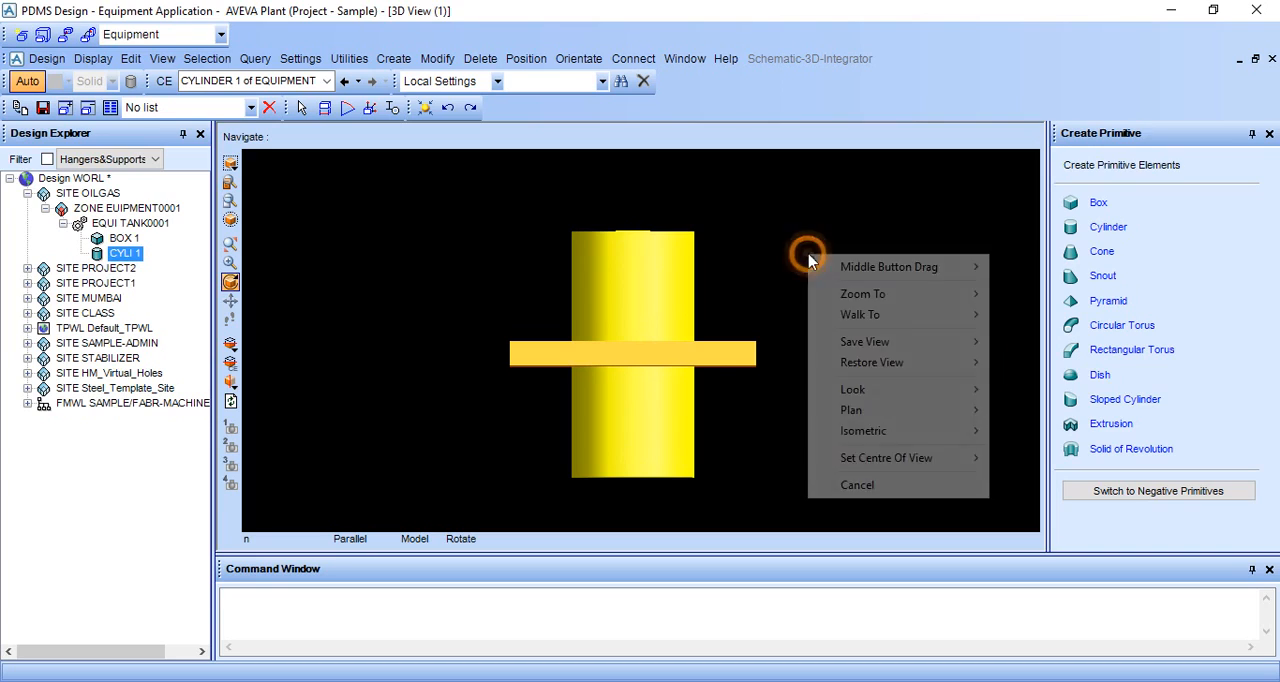
mouse_move(850, 391)
click(1030, 390)
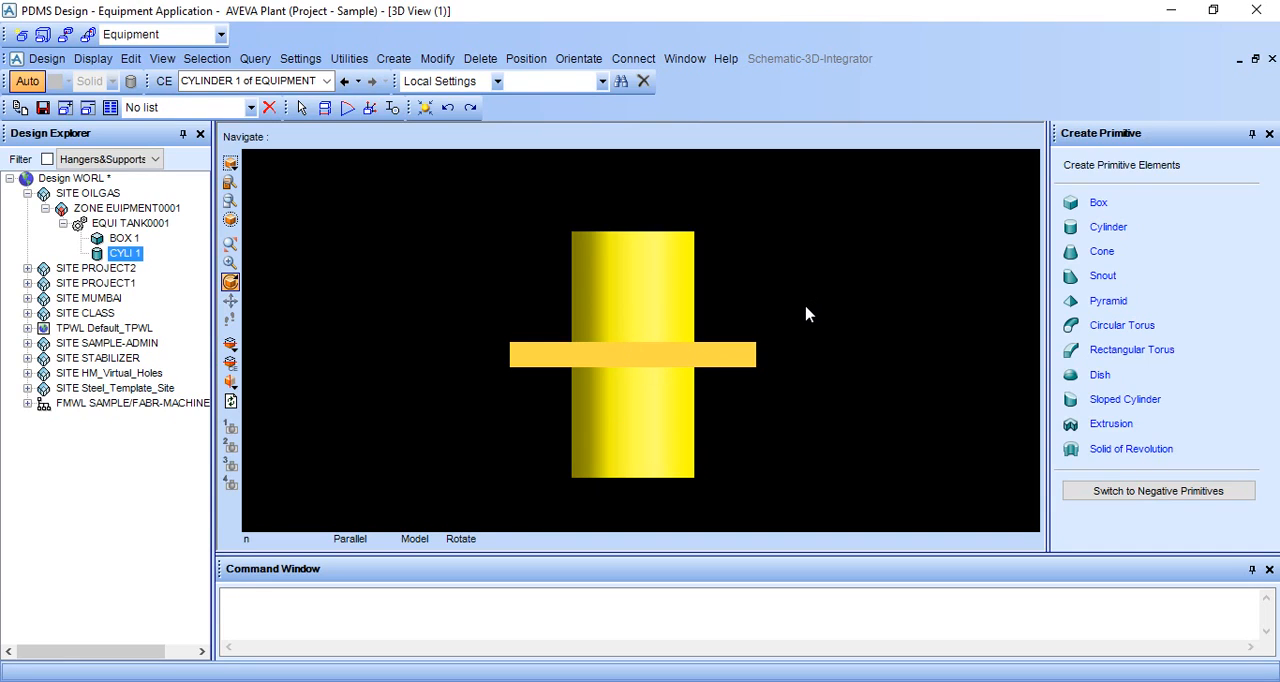
key(F8)
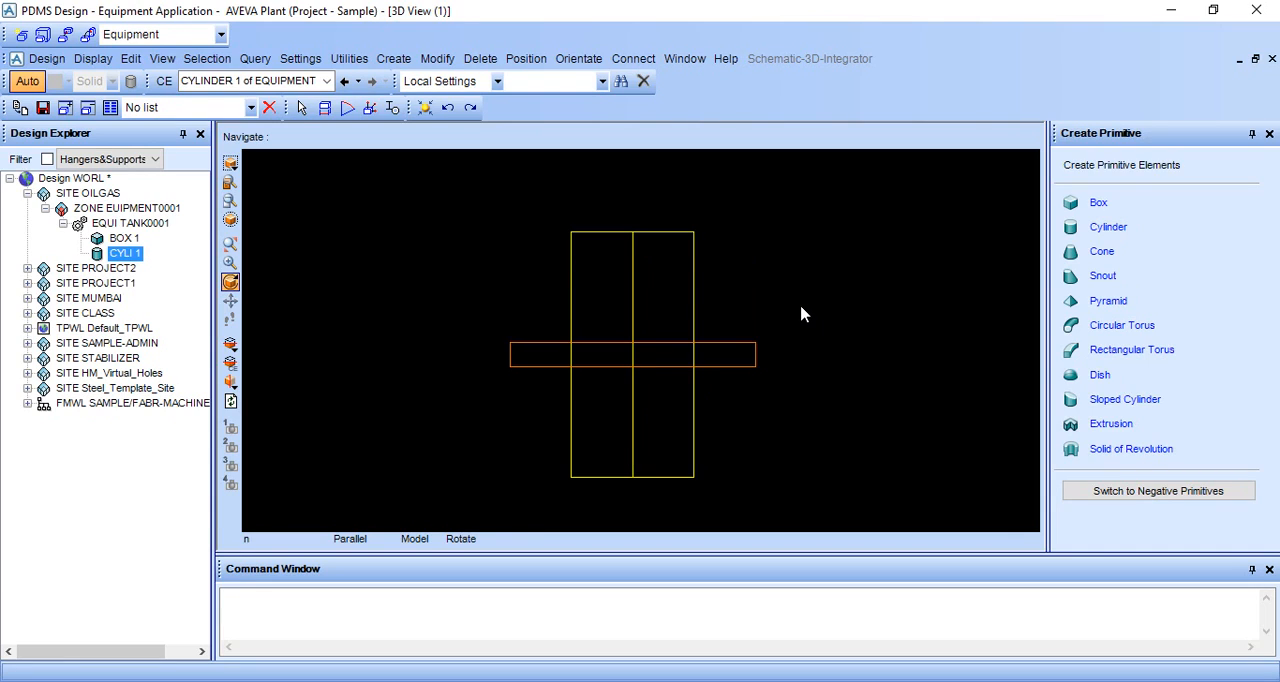
scroll(713, 481, up, 2)
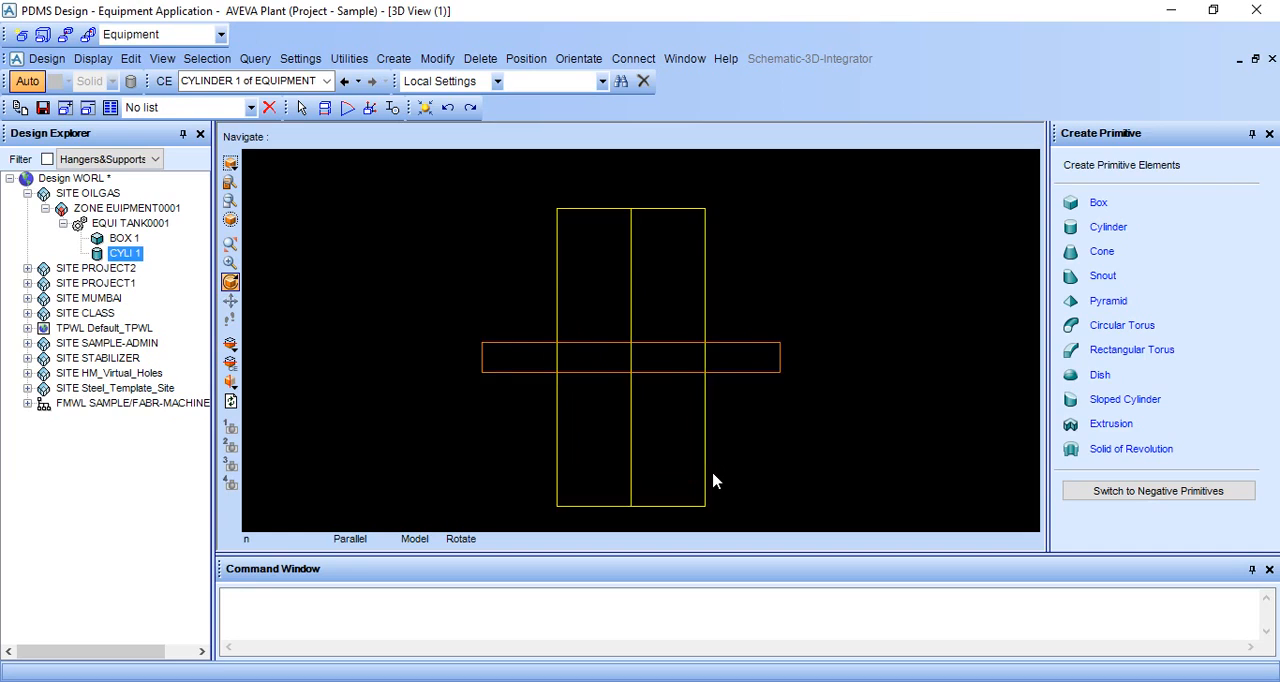
Step: Connect the cylinder by ID point, joining its P2 to P3 on the box's upper face and keeping the new position
click(633, 58)
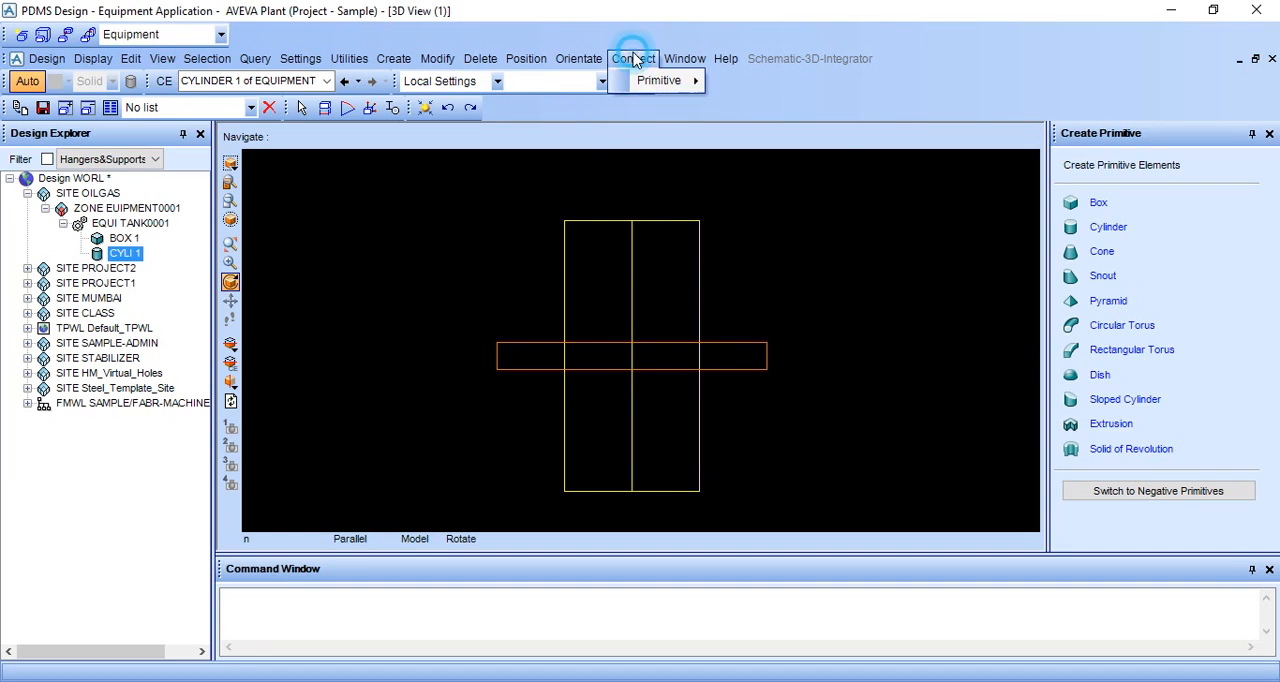
mouse_move(645, 82)
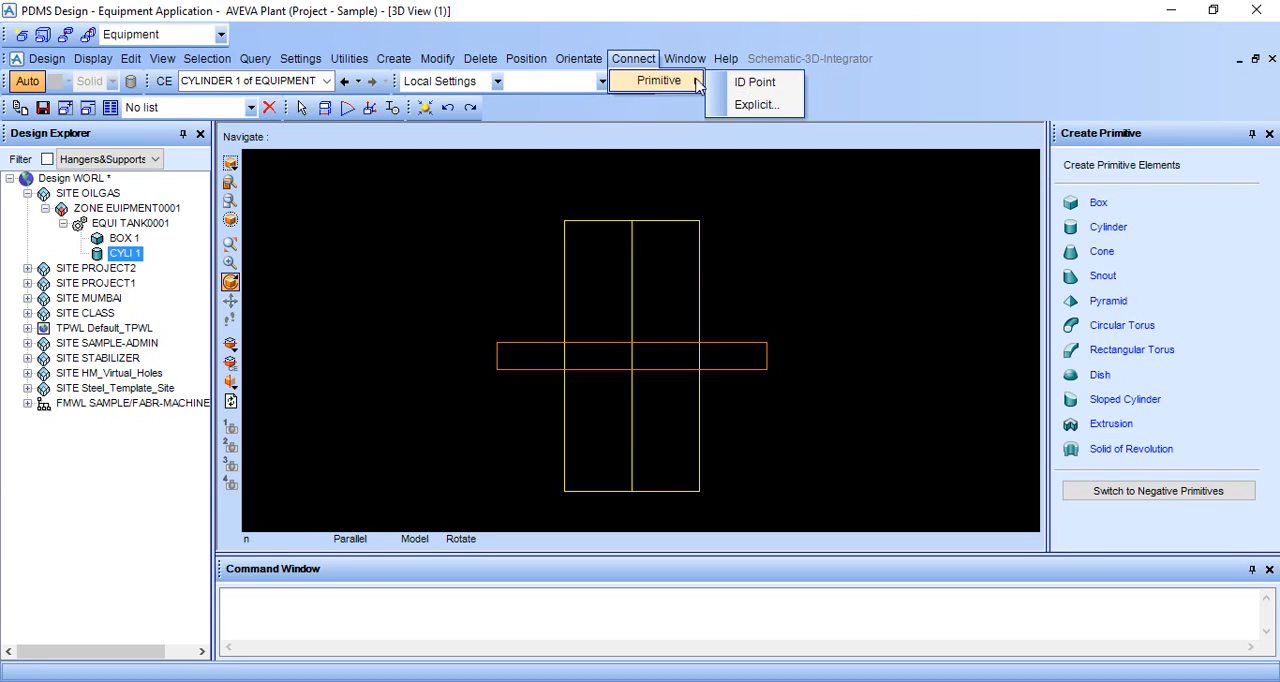
click(753, 84)
scroll(704, 506, up, 3)
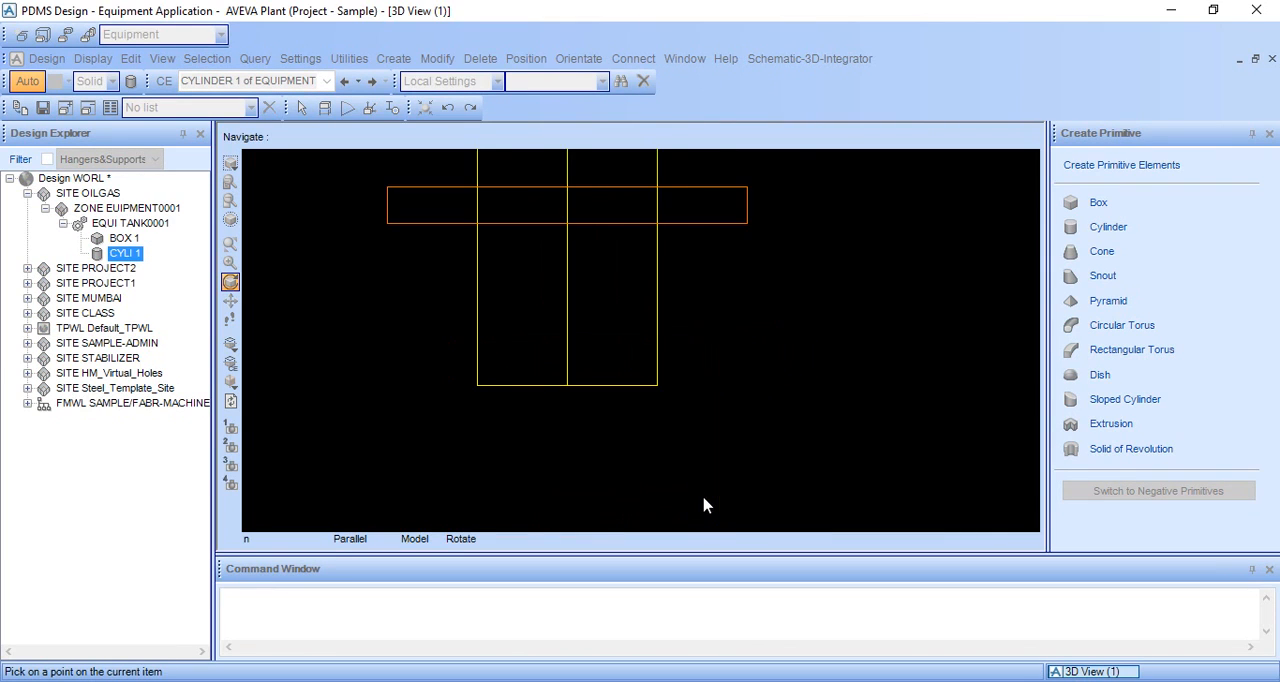
scroll(697, 467, up, 2)
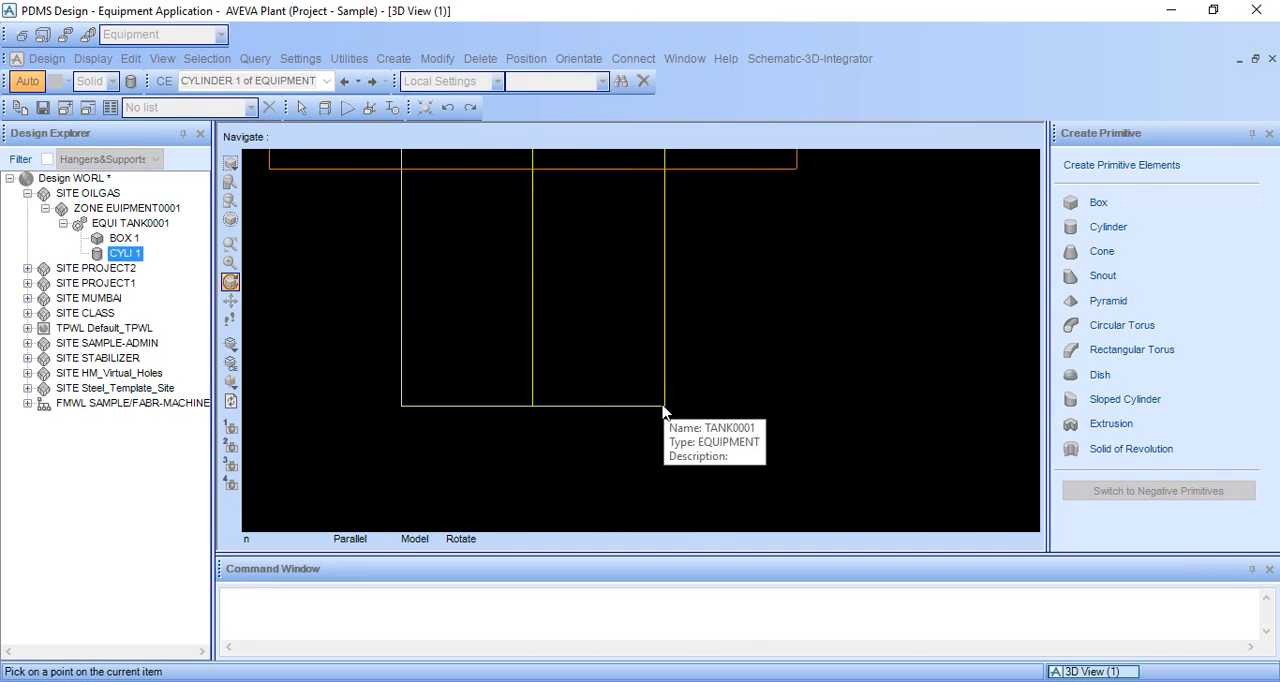
click(533, 407)
scroll(566, 366, down, 3)
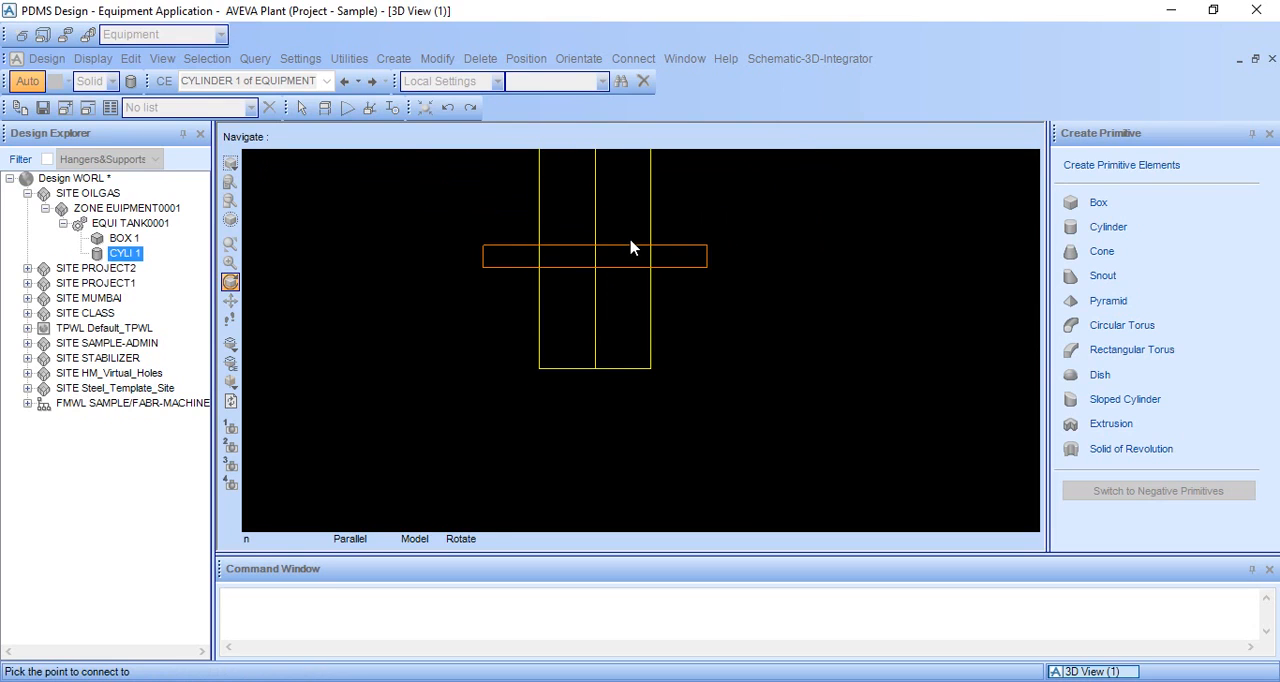
scroll(630, 247, up, 5)
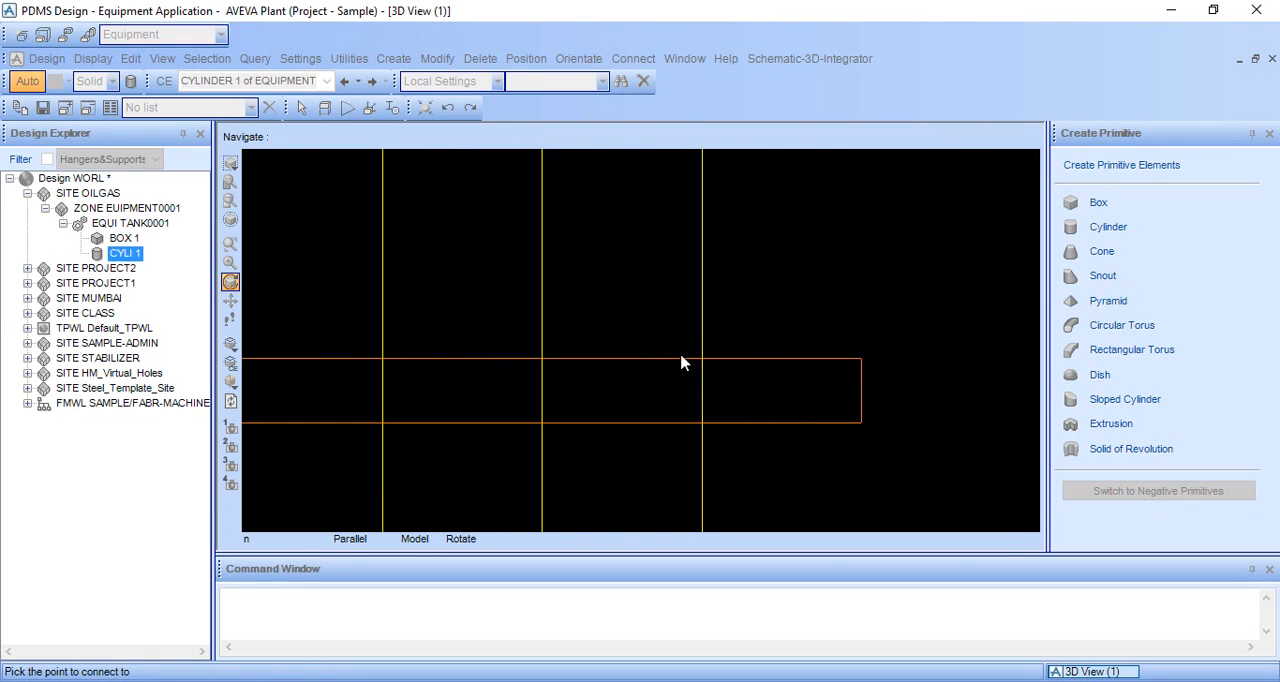
click(697, 366)
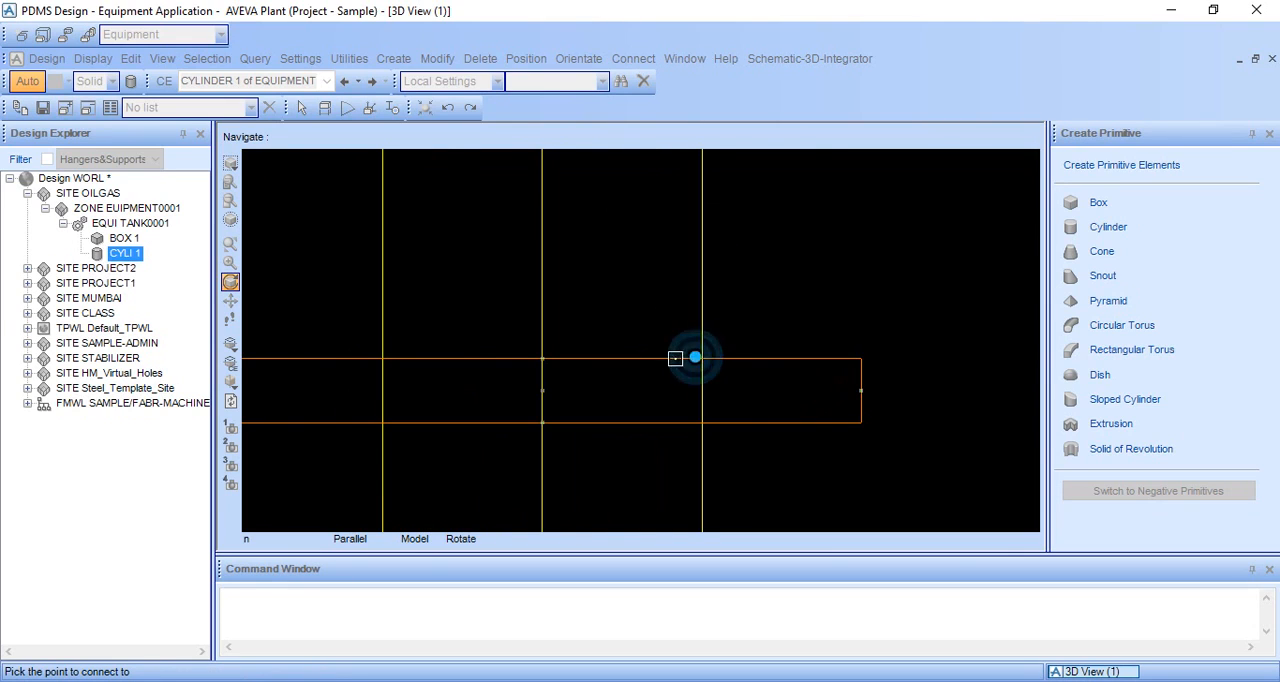
click(543, 358)
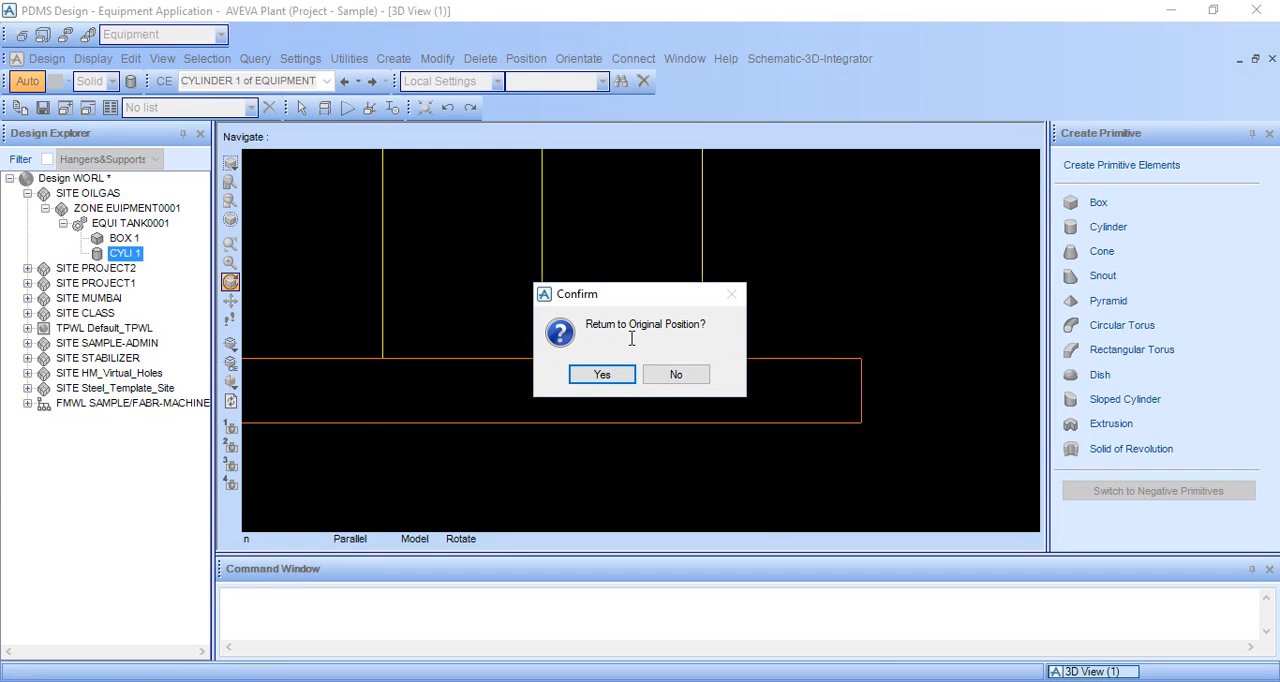
click(677, 374)
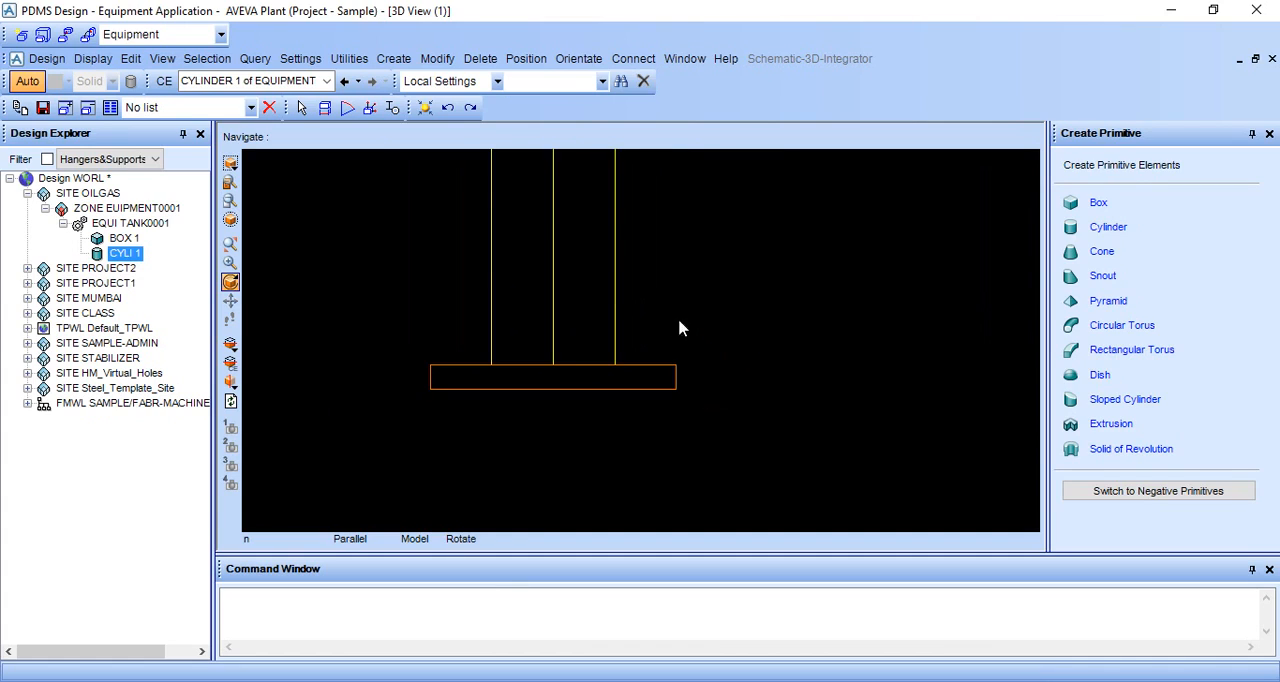
Step: Switch the model to shaded display and inspect the cylinder and base box from an angle
middle_drag(598, 331, 624, 365)
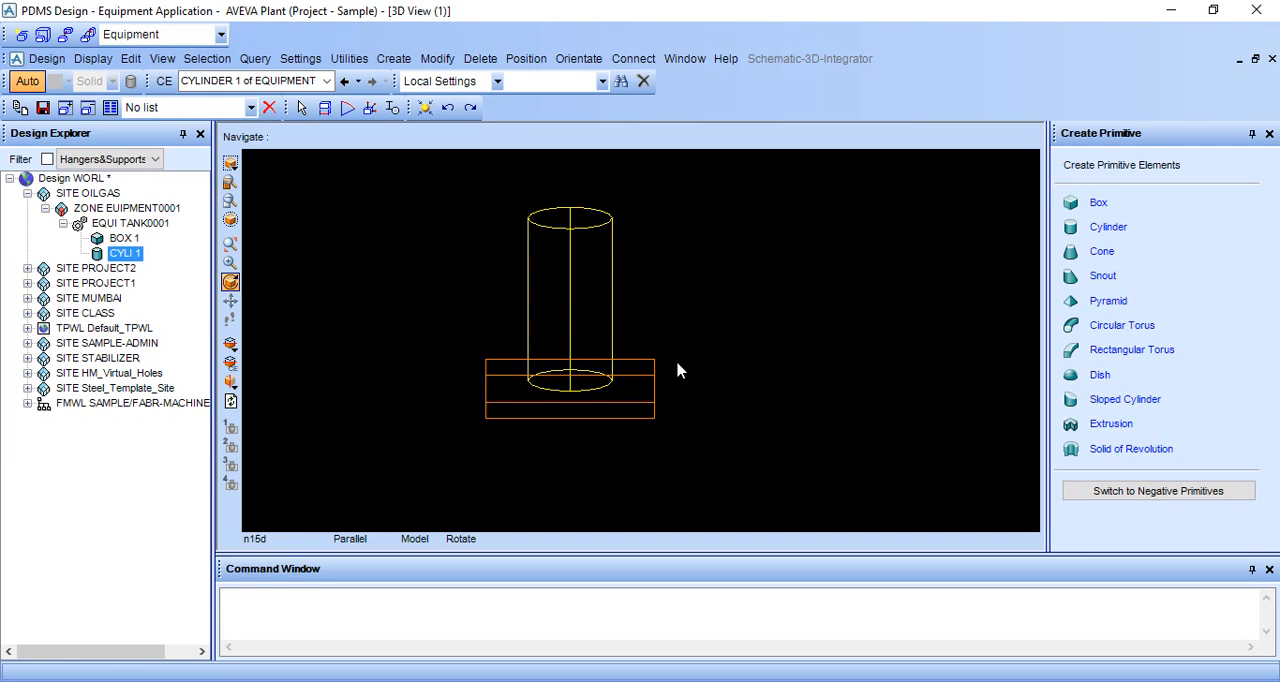
key(F8)
mouse_move(639, 362)
middle_down()
mouse_move(666, 370)
mouse_move(720, 350)
mouse_move(707, 389)
mouse_move(606, 395)
mouse_move(637, 366)
mouse_move(623, 417)
mouse_move(586, 306)
middle_up()
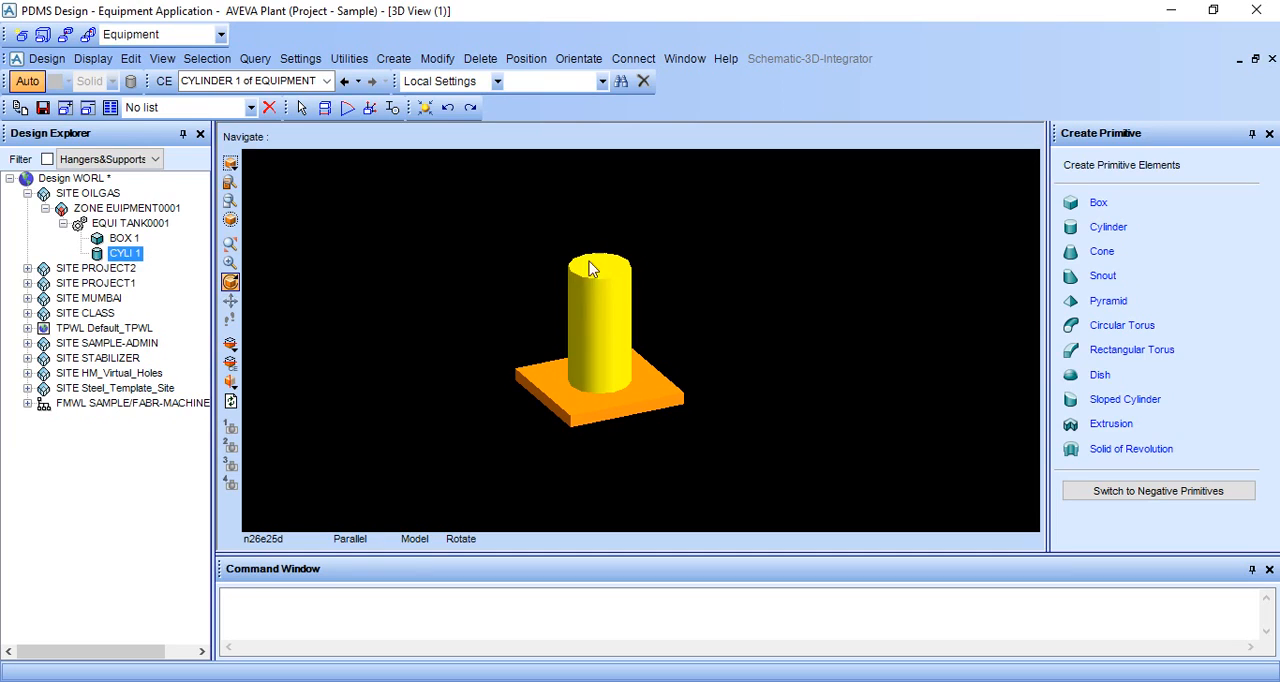
Step: Create a dish primitive for TANK0001 with diameter 1000, radius 100 and height 200, displaying its parameter diagram for reference
click(1100, 378)
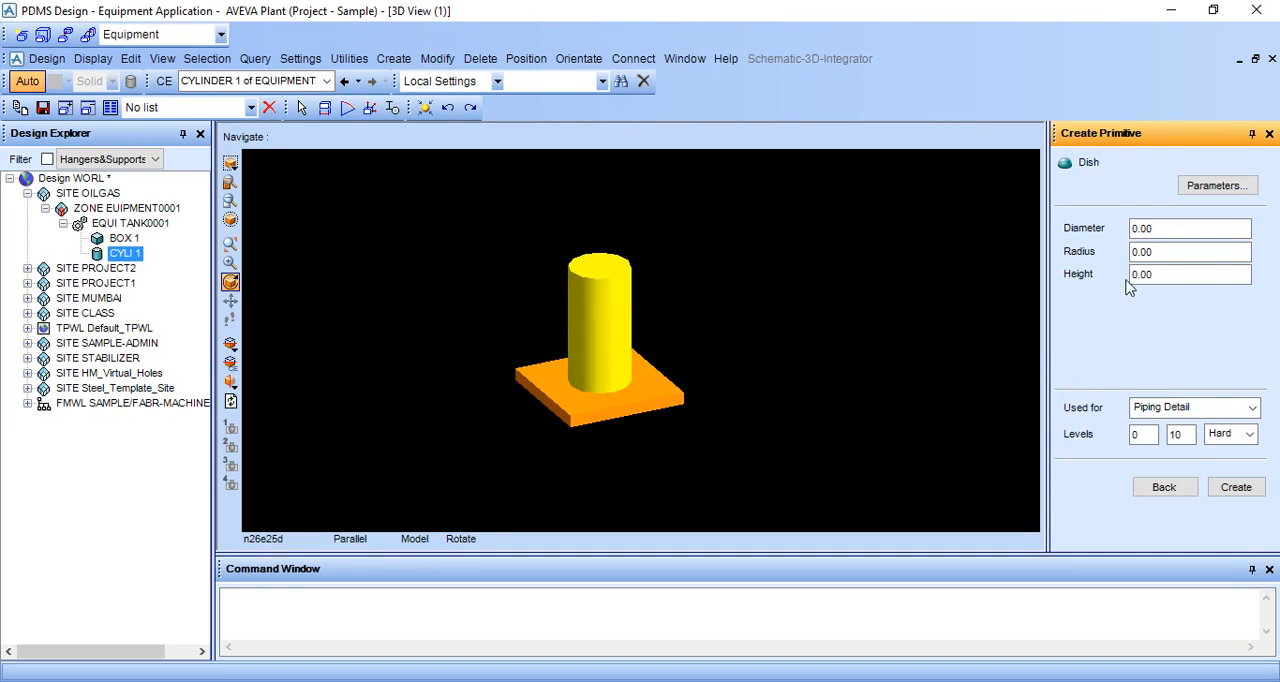
click(1200, 190)
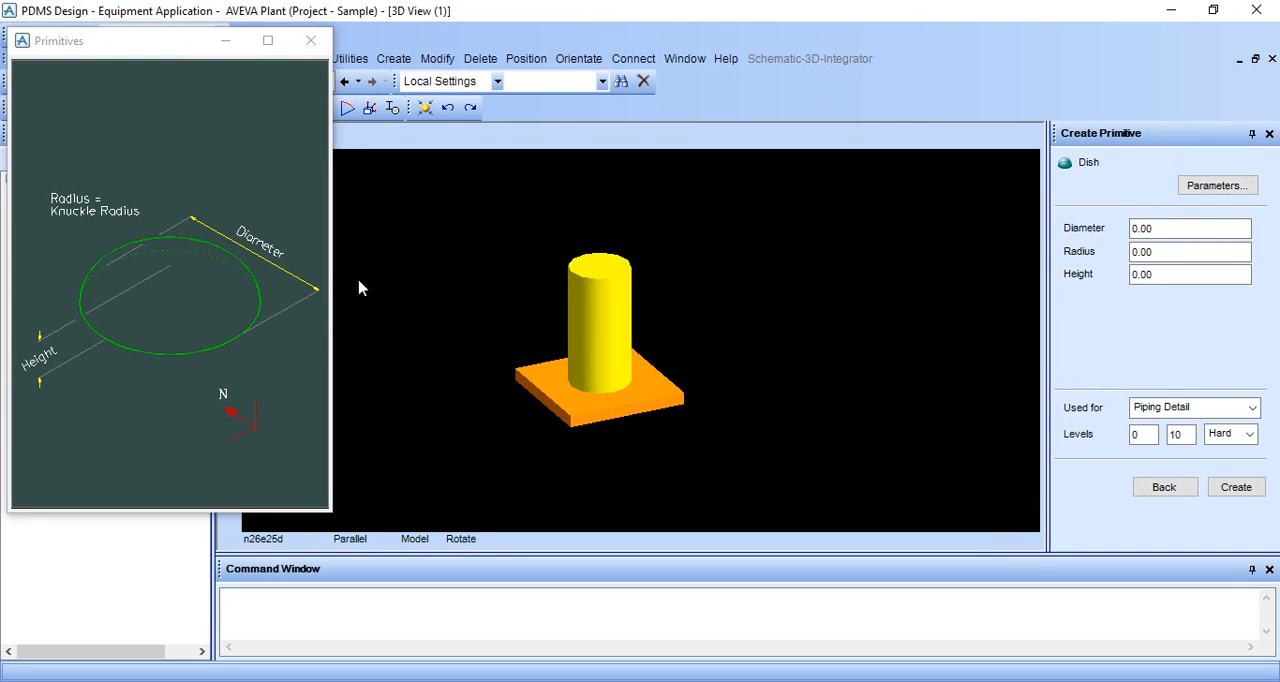
click(1166, 228)
key(BackSpace)
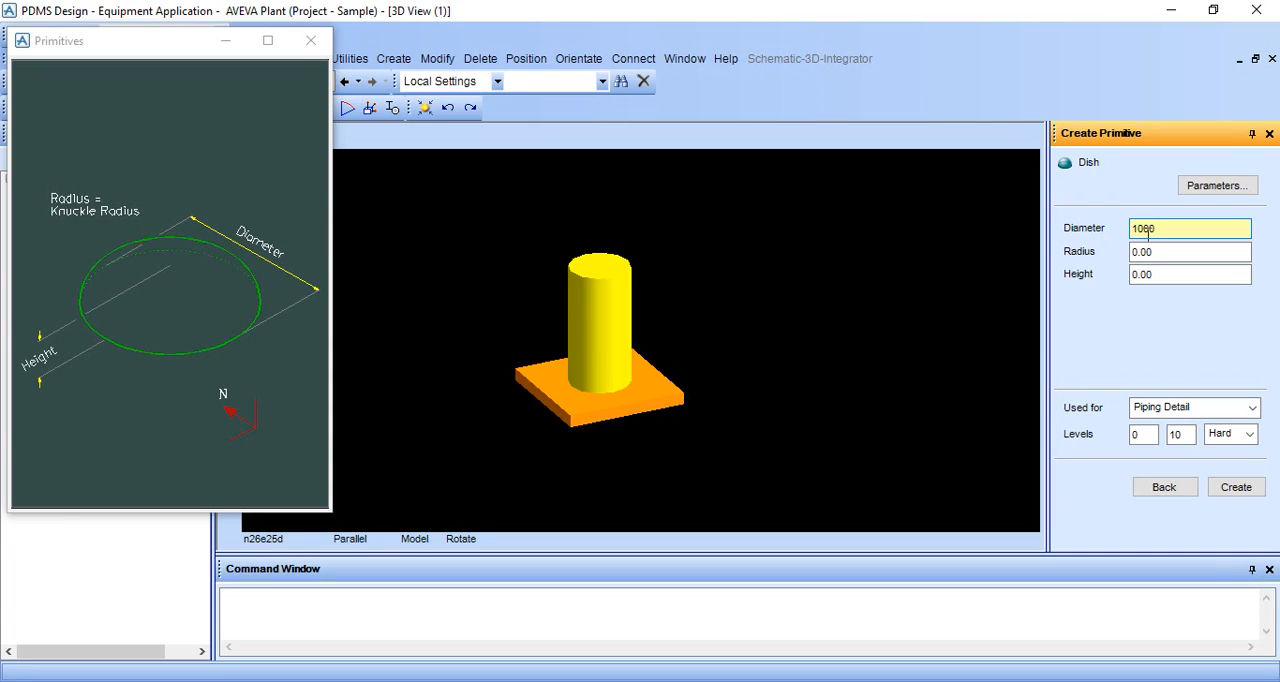
click(1168, 251)
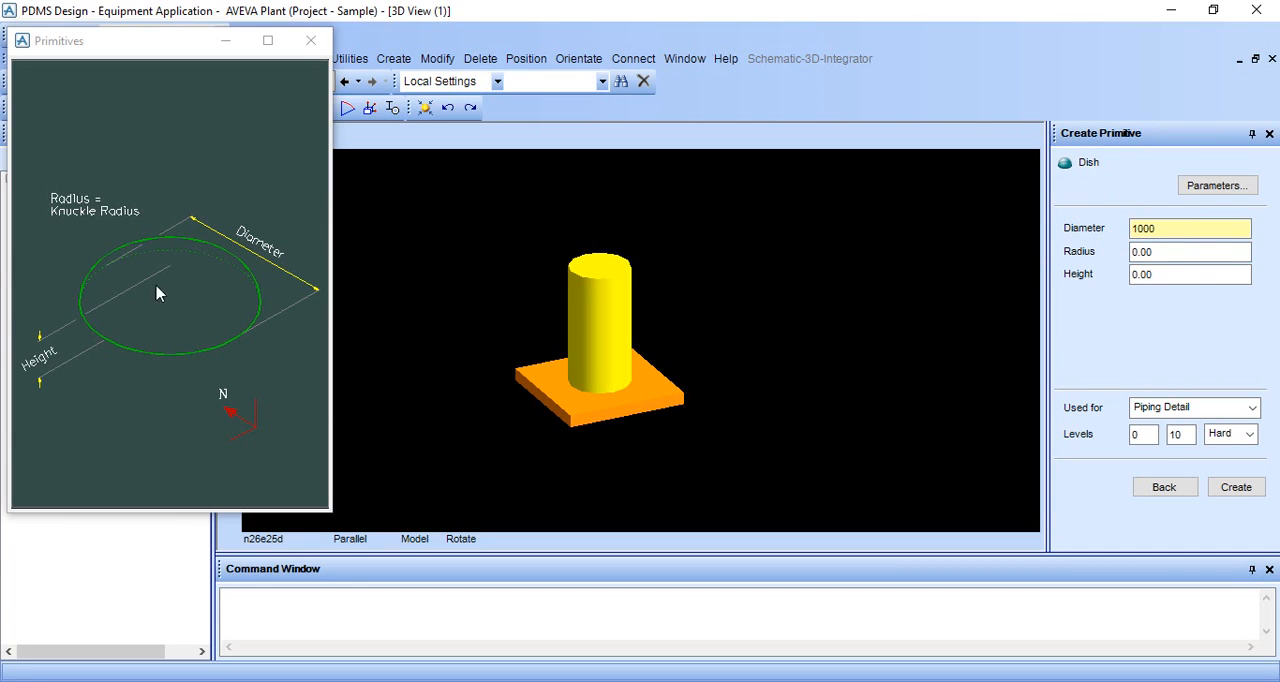
click(1171, 251)
key(BackSpace)
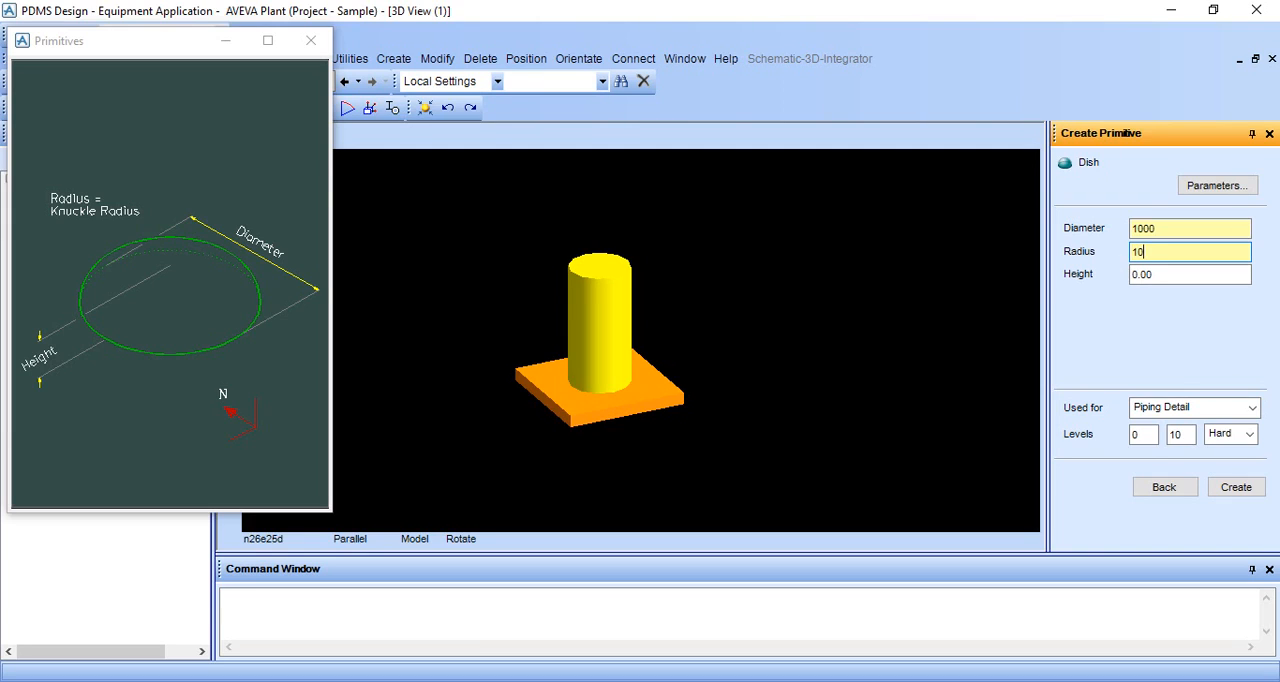
drag(1160, 275, 1136, 276)
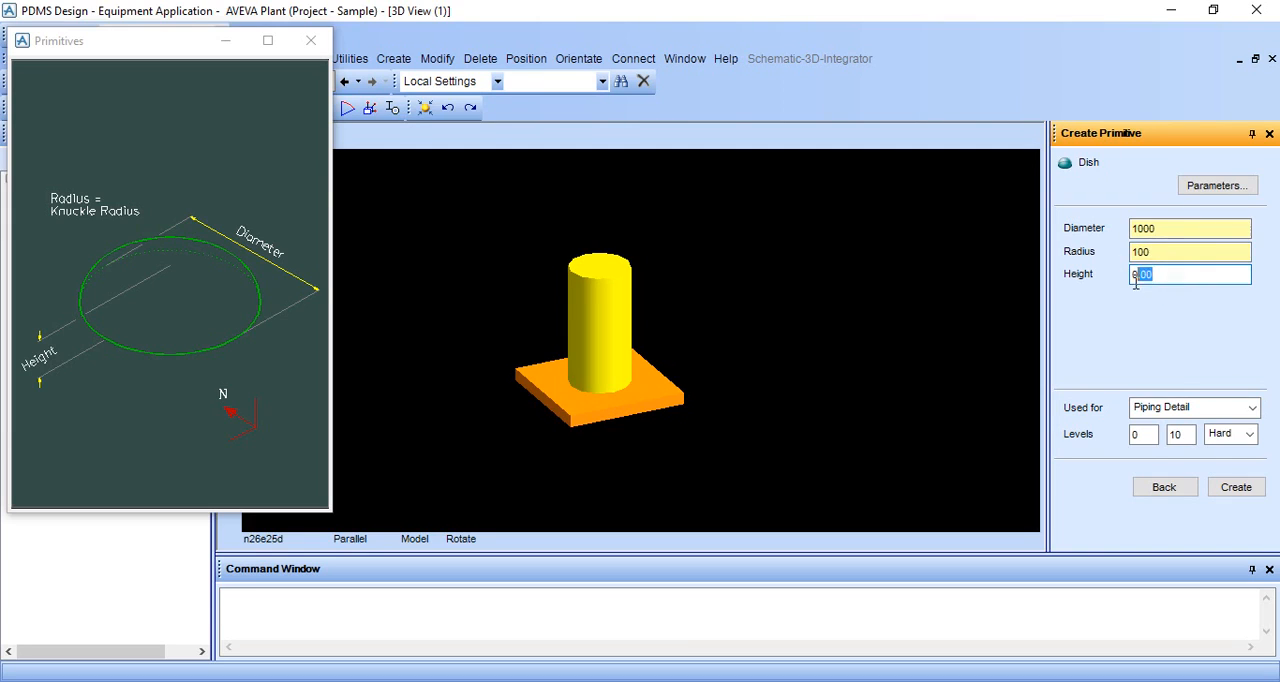
click(1168, 253)
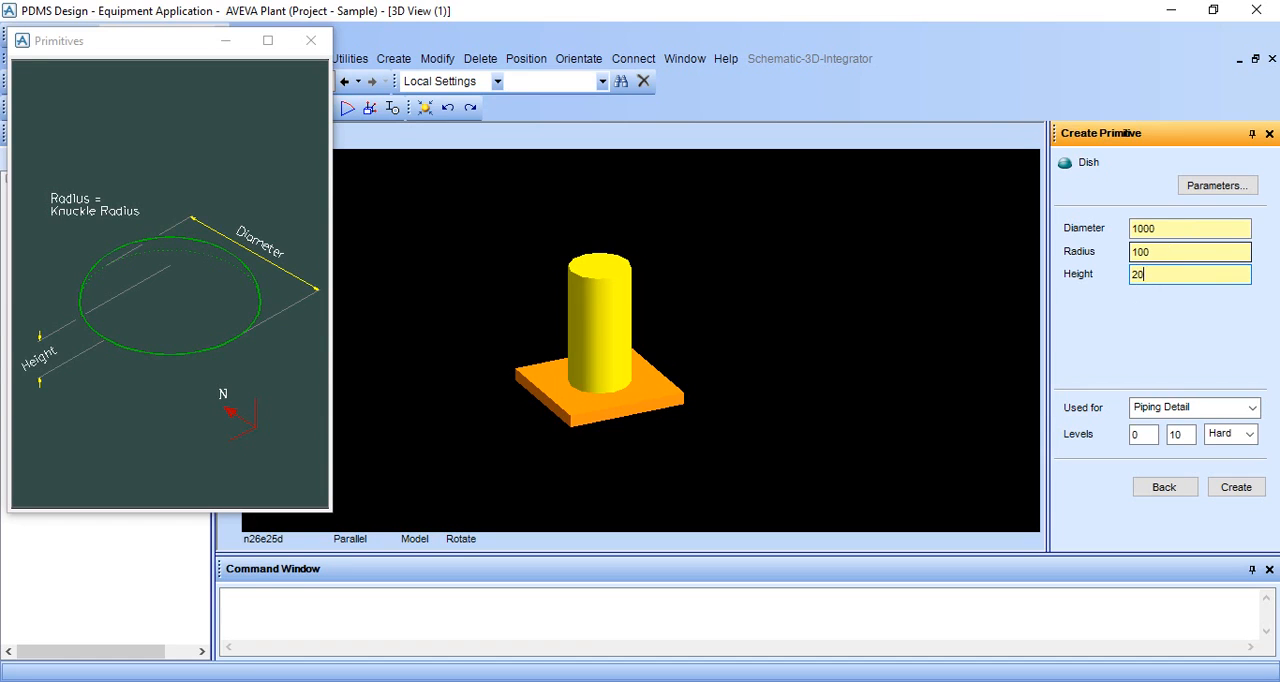
click(1234, 487)
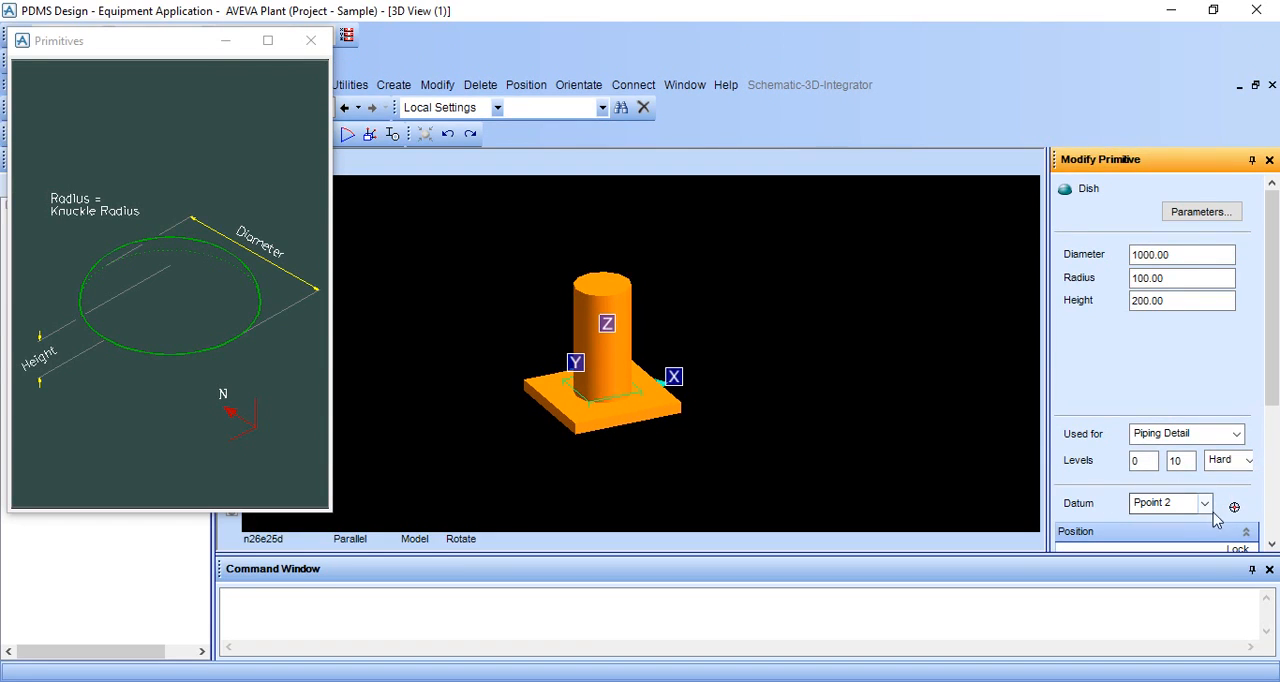
Step: Accept the dish at East, North and Up 0 relative to TANK0001 and dismiss its parameter diagram
scroll(1217, 518, down, 3)
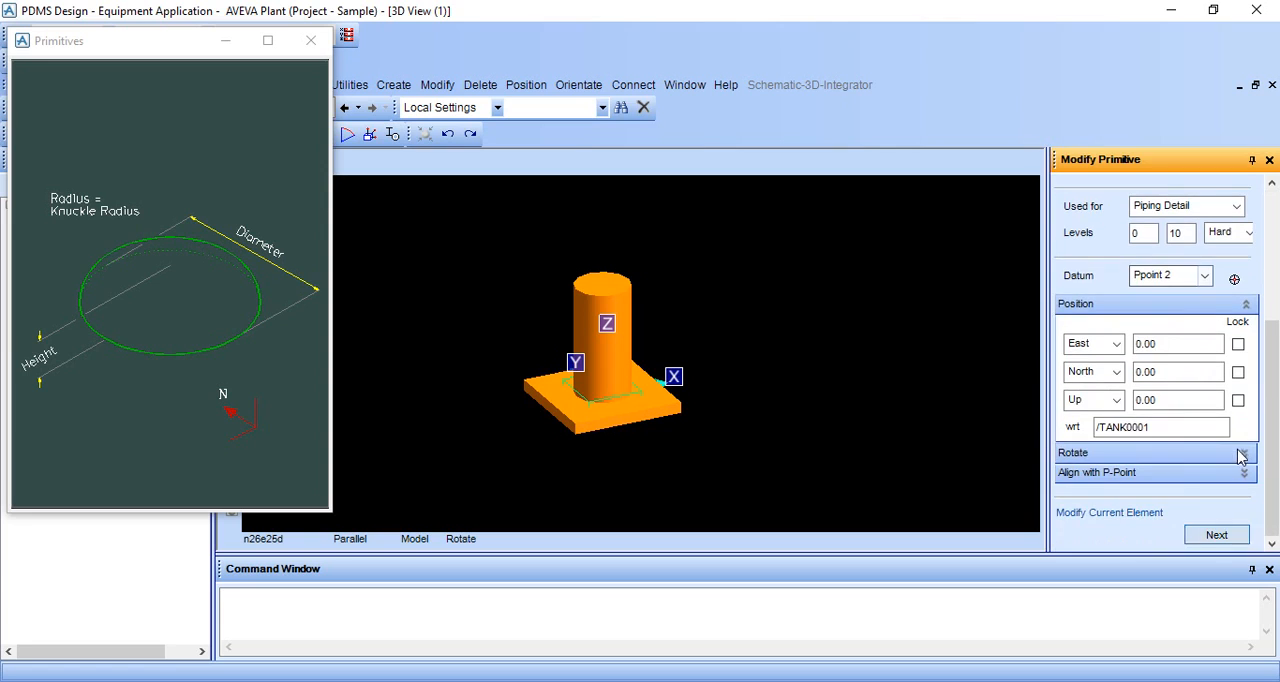
click(1217, 536)
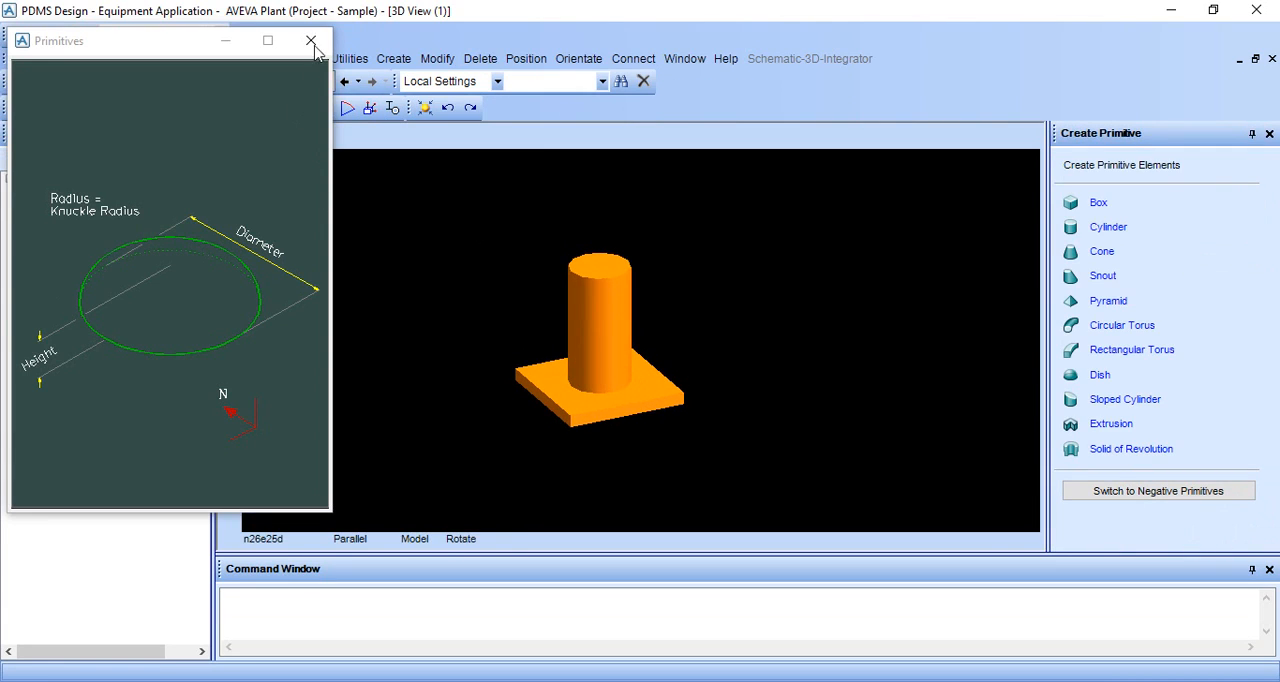
click(311, 40)
Step: Switch the model back to wireframe display and set the 3D view to look north
scroll(619, 472, up, 1)
middle_drag(618, 472, 588, 479)
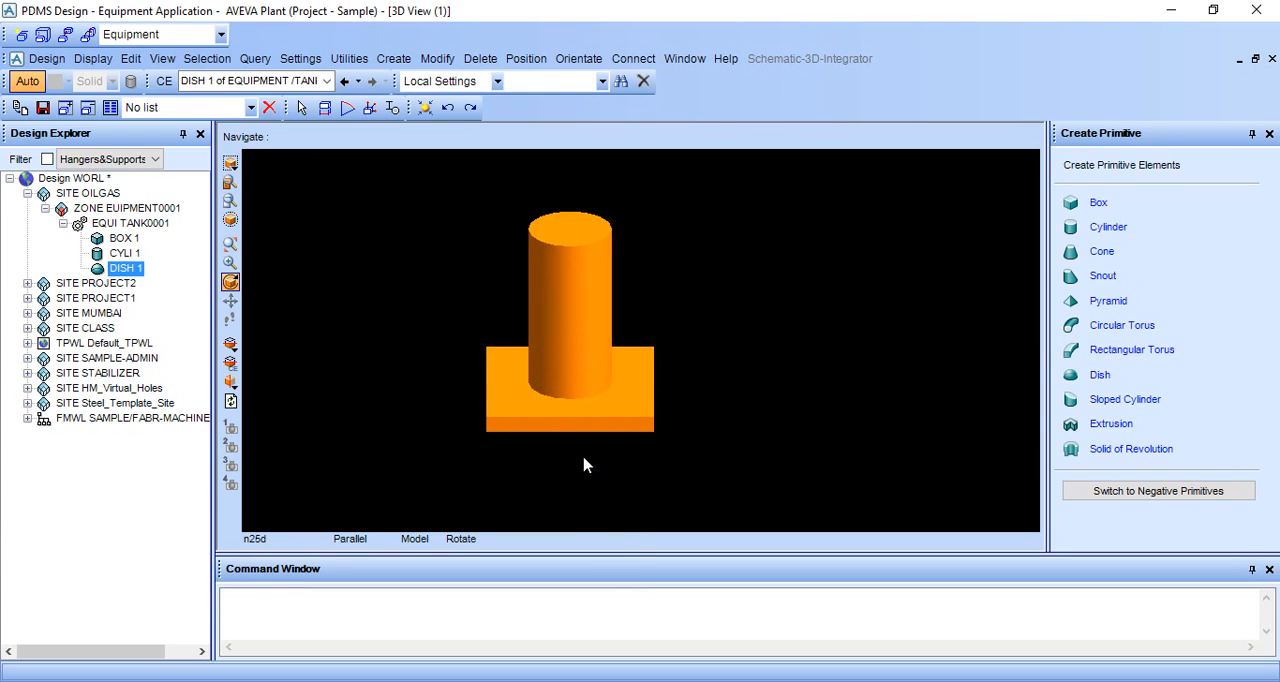
key(F8)
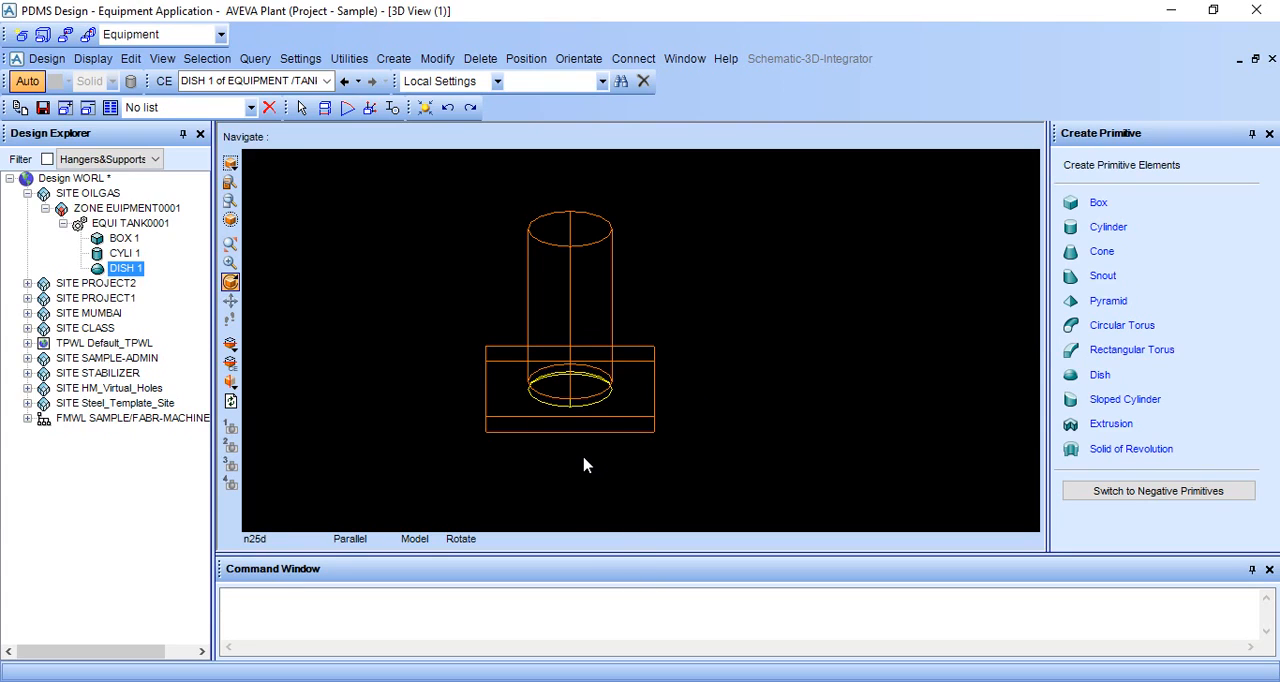
middle_drag(585, 465, 587, 411)
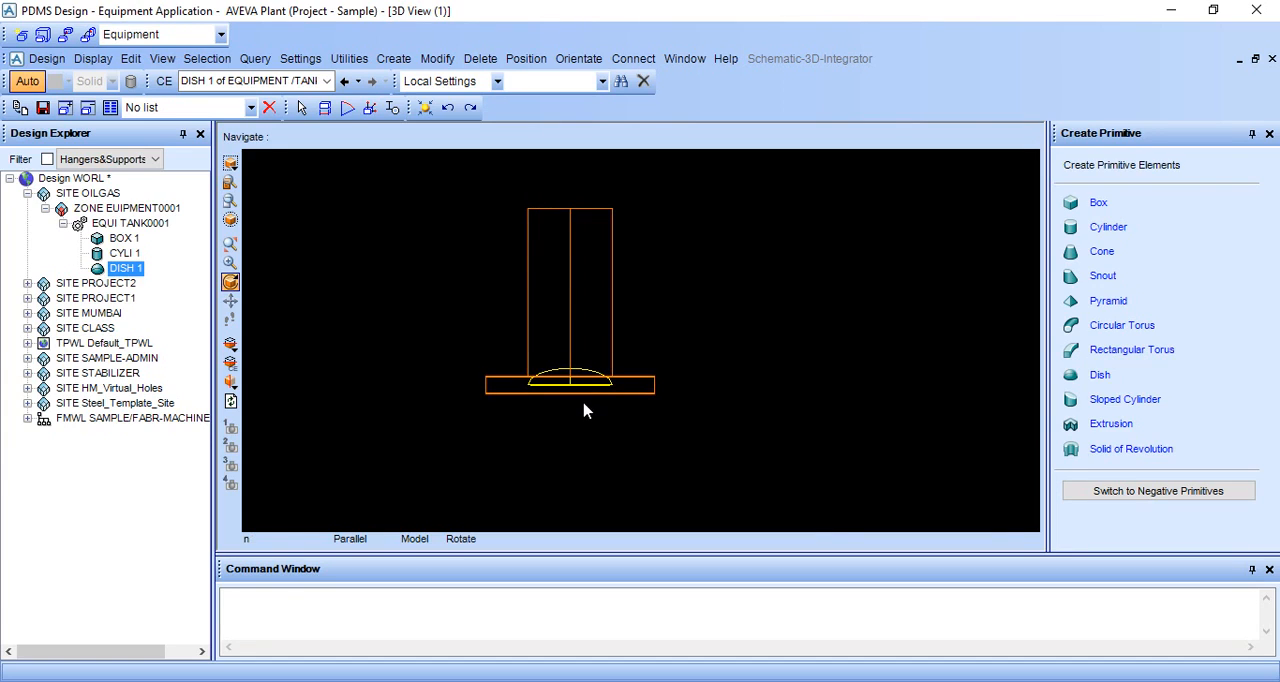
right_click(815, 310)
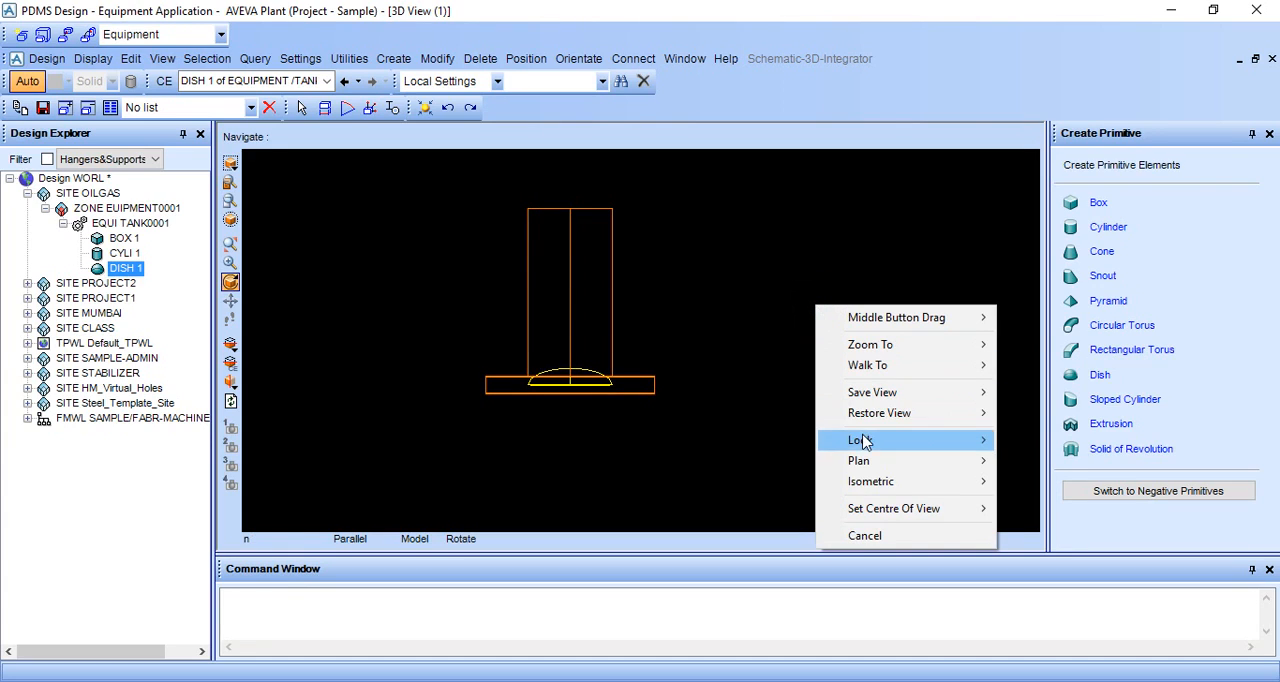
mouse_move(868, 442)
click(1035, 442)
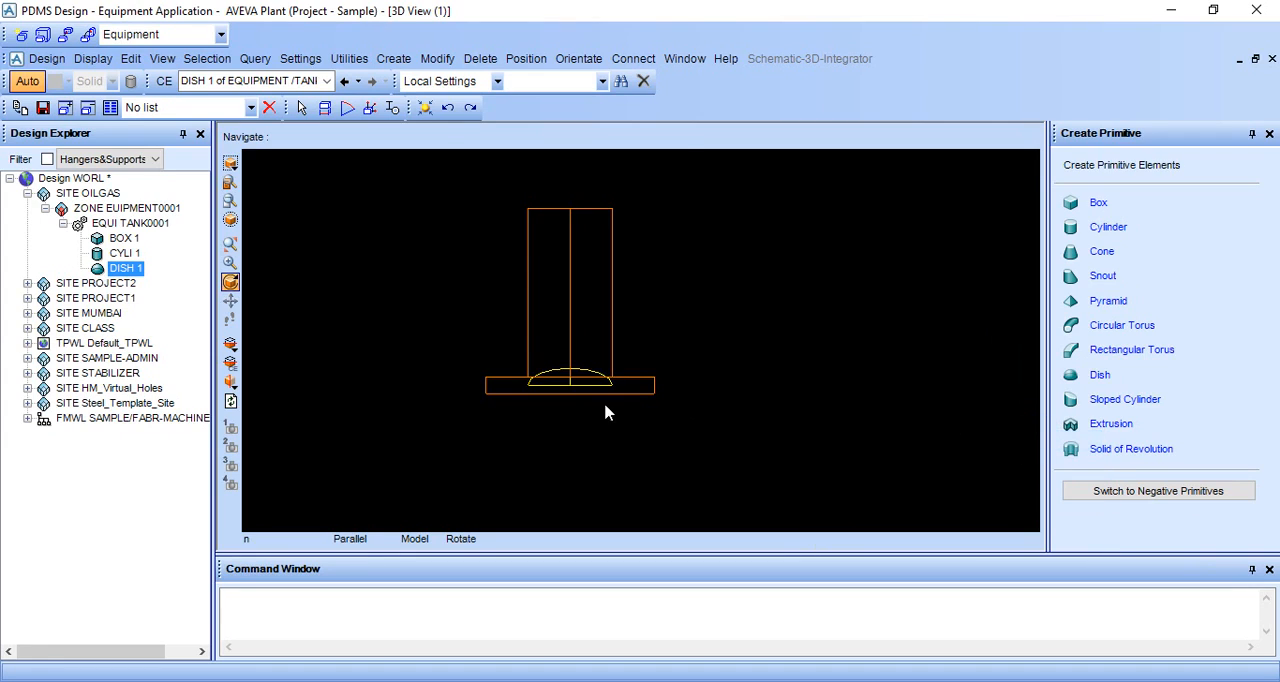
Step: Examine the dish's position relative to the base box and the cylinder's upper end in the 3D view
scroll(605, 406, up, 3)
middle_click(560, 405)
scroll(697, 395, up, 3)
middle_click(645, 376)
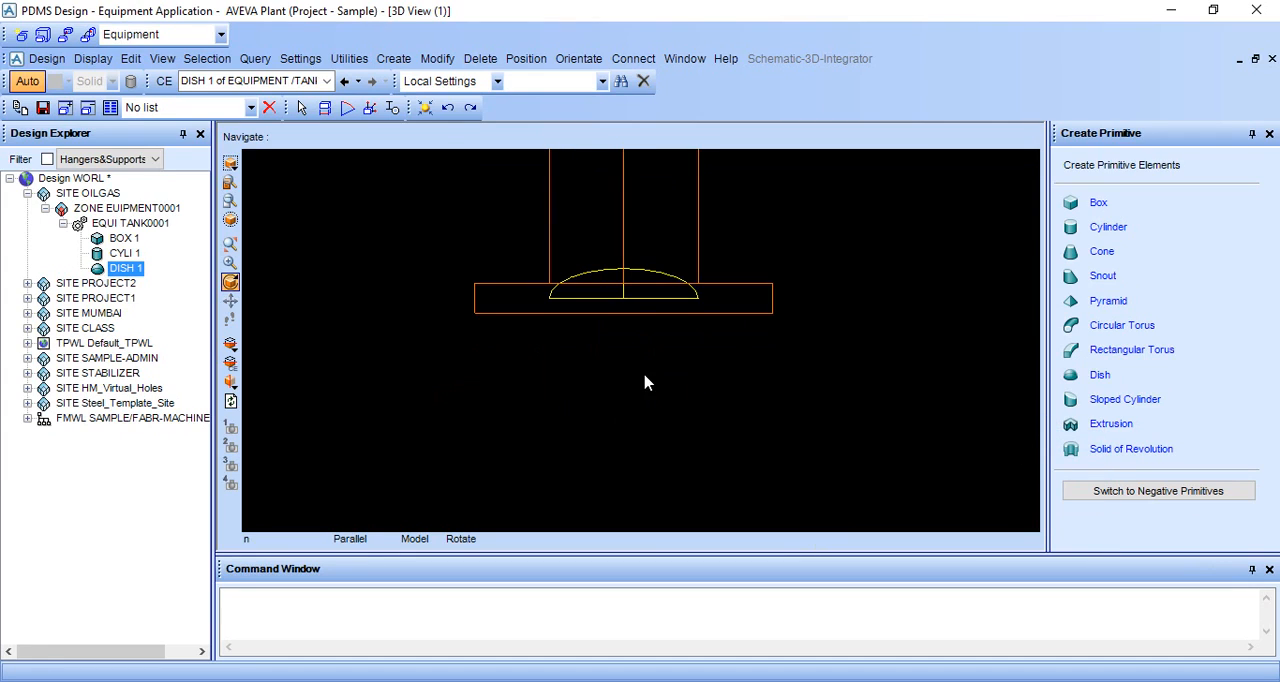
middle_click(615, 341)
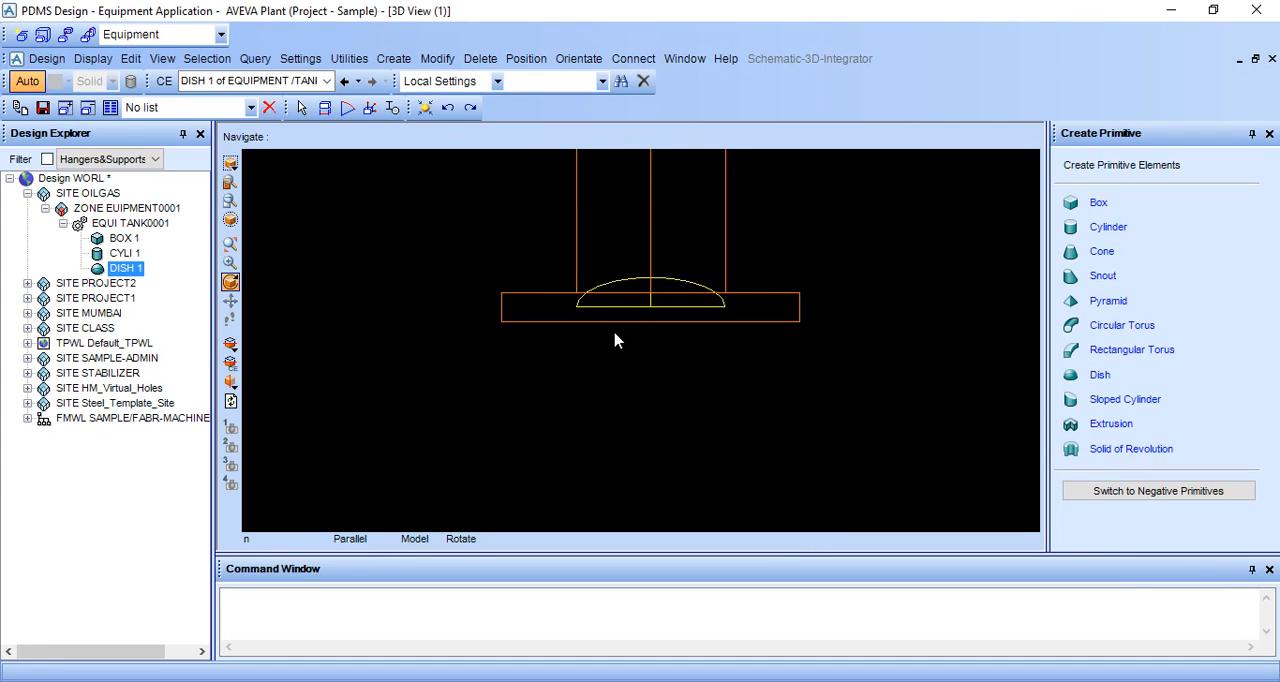
middle_click(687, 265)
scroll(617, 430, up, 2)
scroll(617, 430, down, 1)
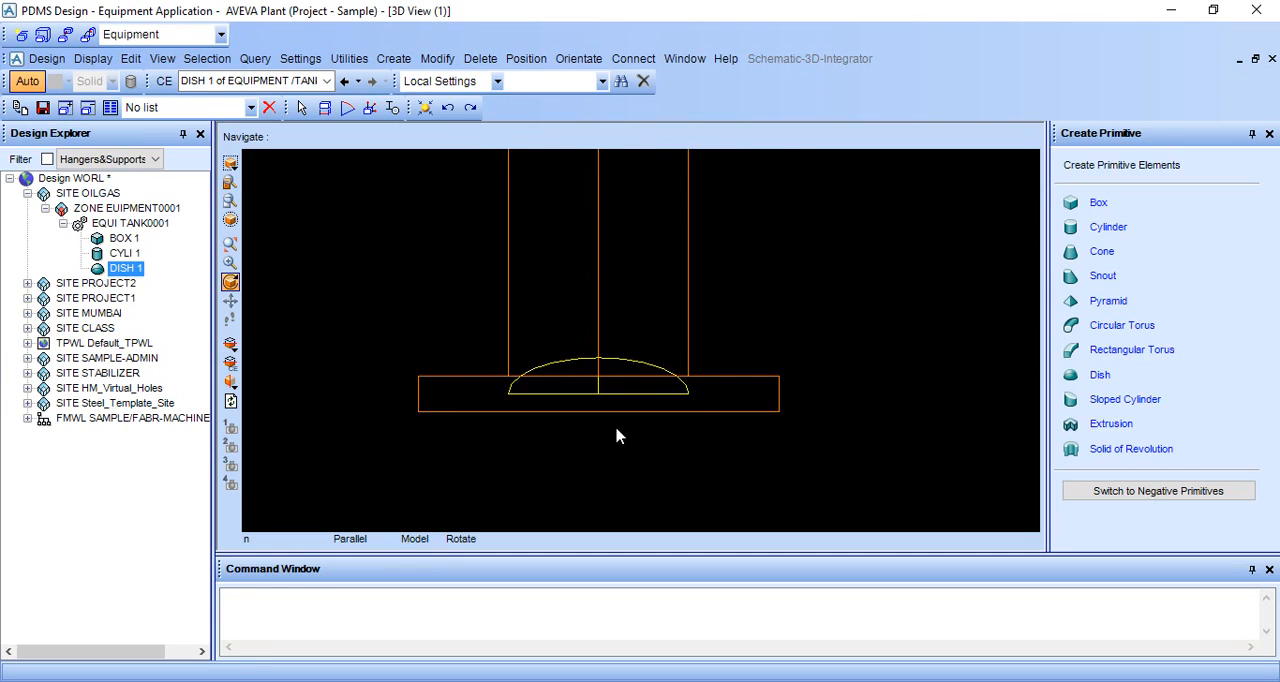
scroll(622, 426, down, 3)
middle_click(756, 250)
scroll(700, 294, down, 1)
middle_click(631, 317)
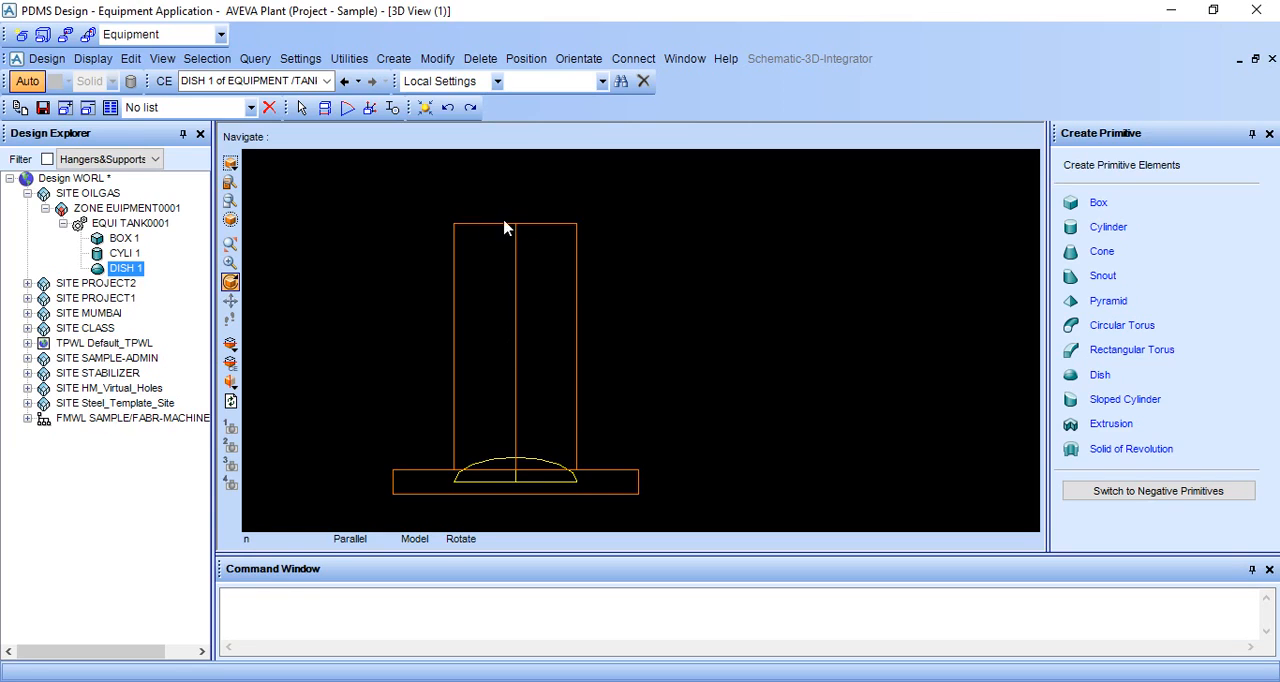
Step: Connect the dish's base point P2 to the centre point of the cylinder's upper end by ID point, keeping the new position
click(583, 59)
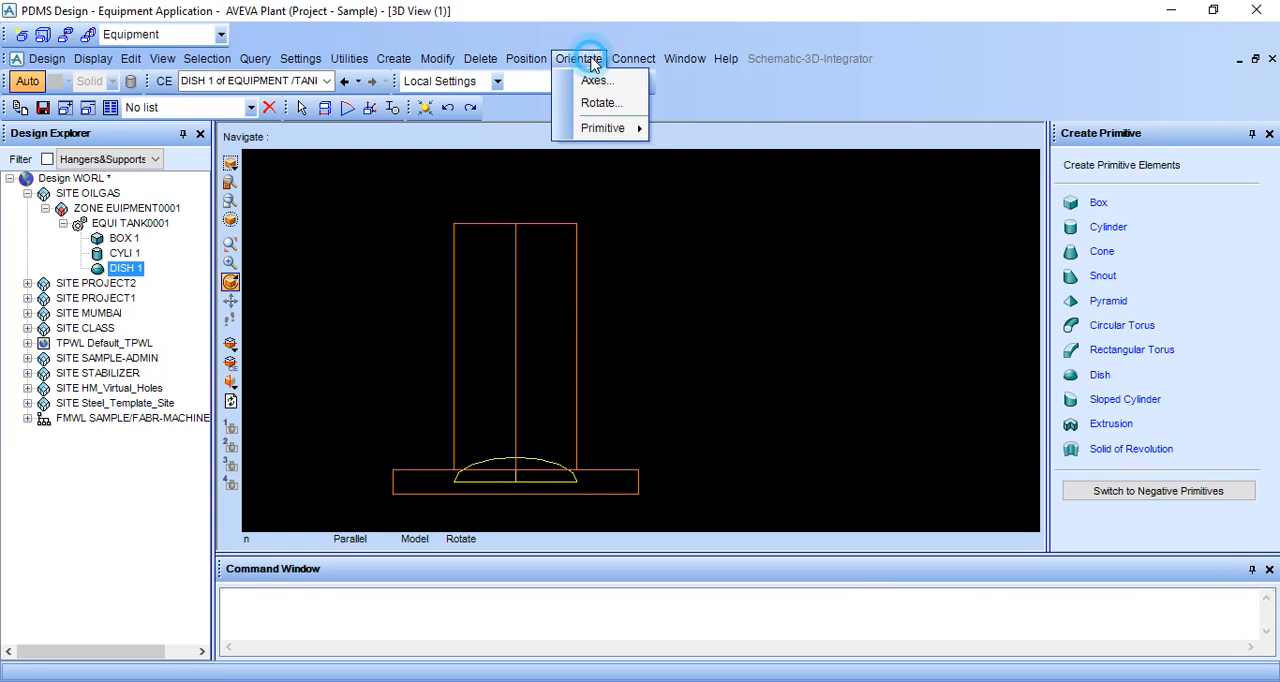
mouse_move(634, 58)
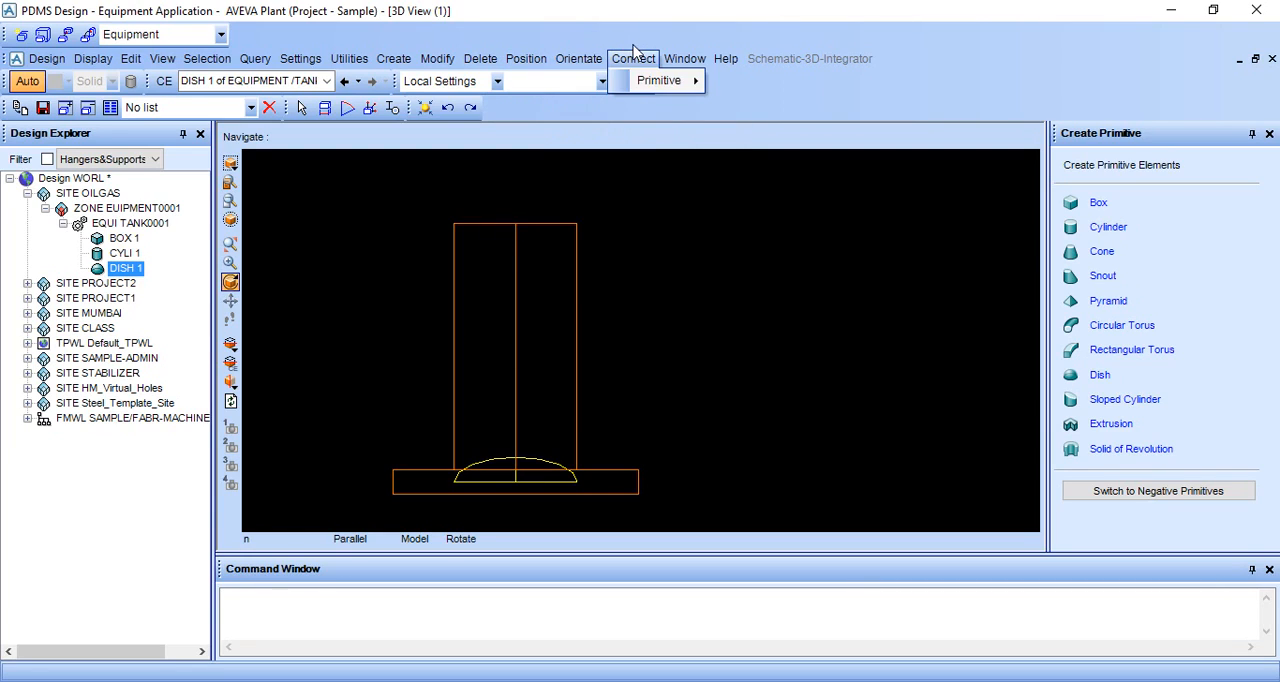
mouse_move(662, 80)
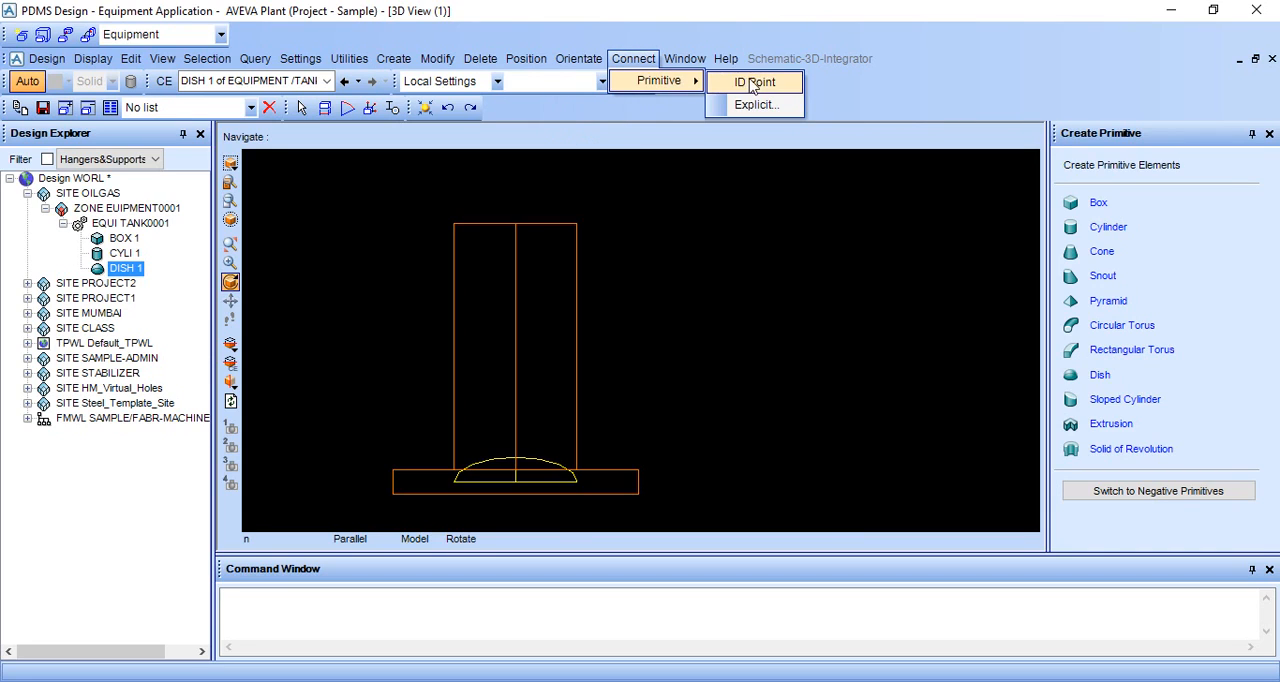
click(745, 81)
scroll(690, 312, up, 5)
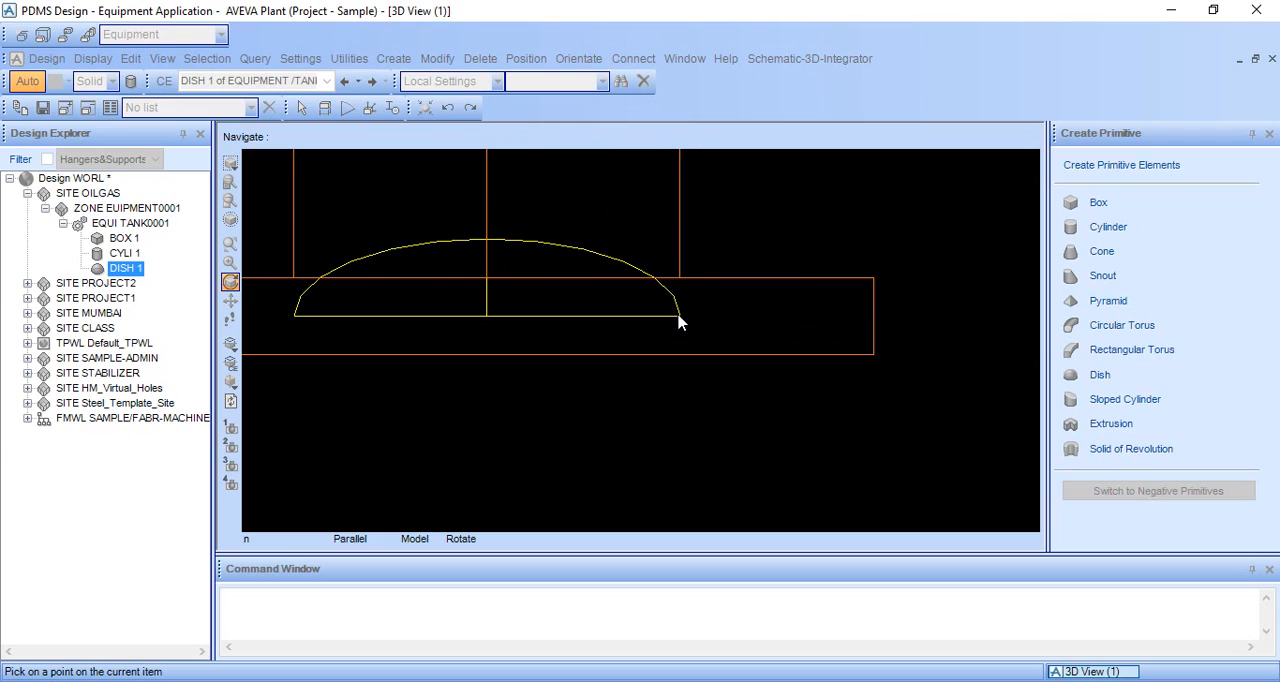
click(669, 315)
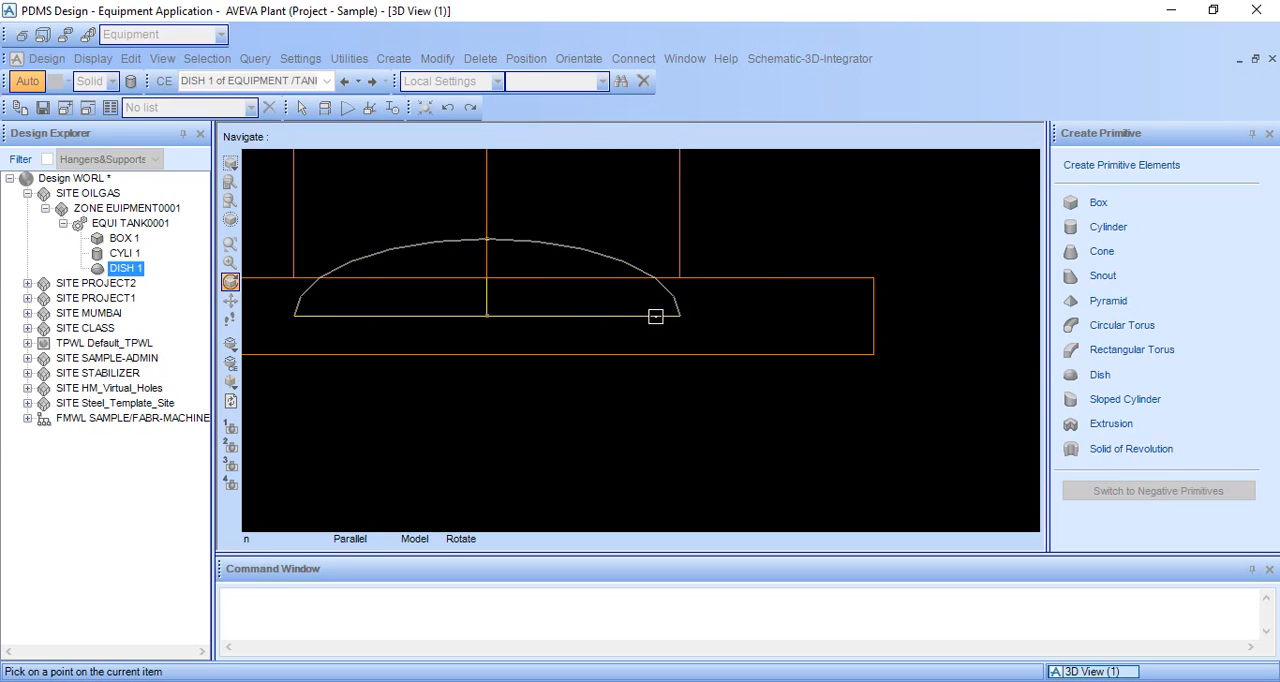
click(485, 317)
scroll(523, 317, down, 5)
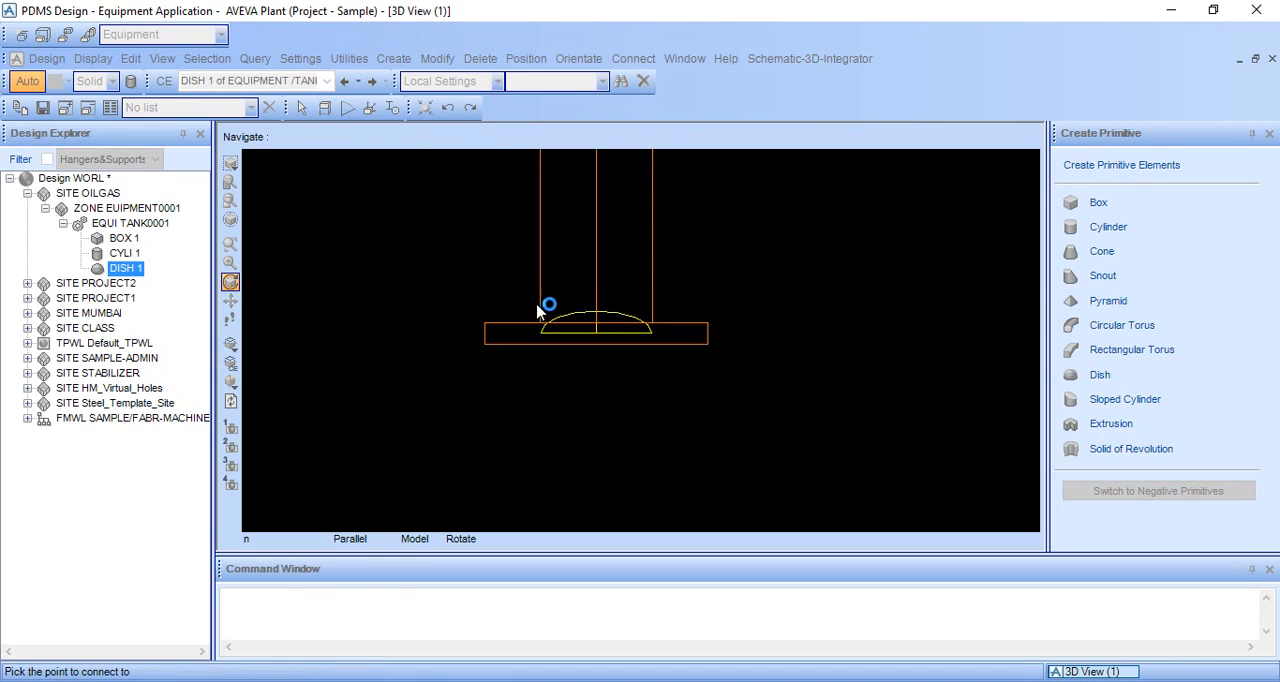
scroll(649, 261, up, 3)
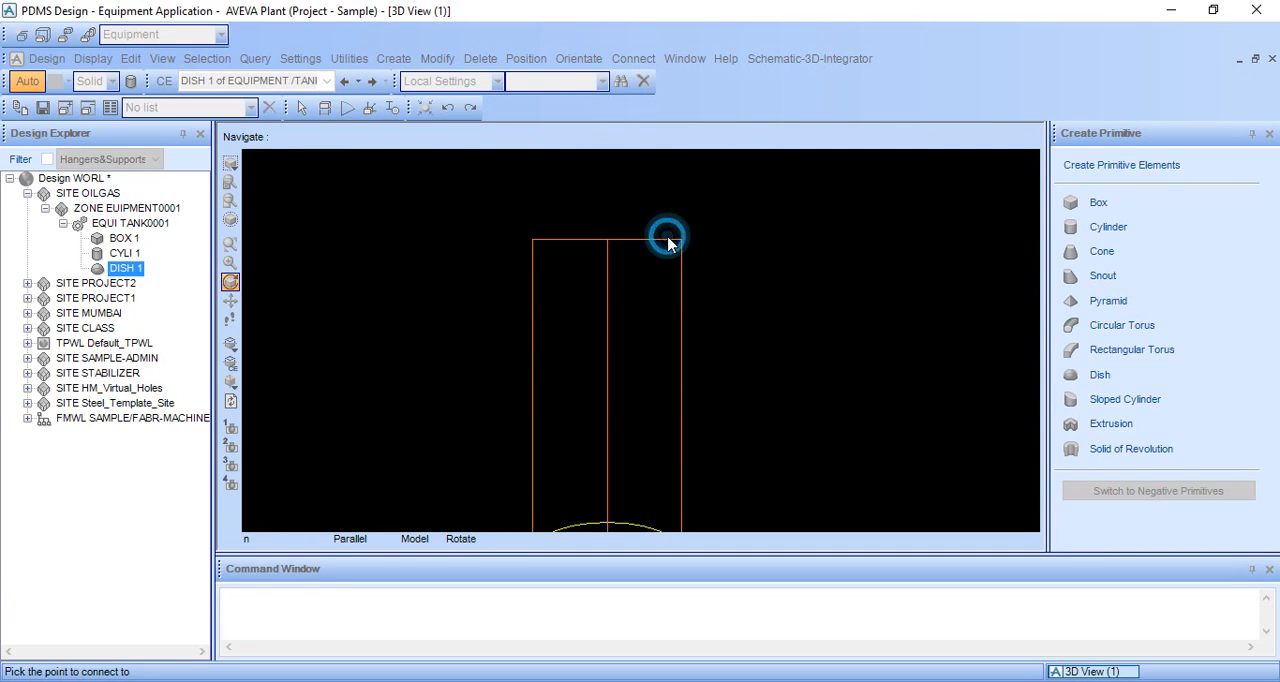
click(607, 240)
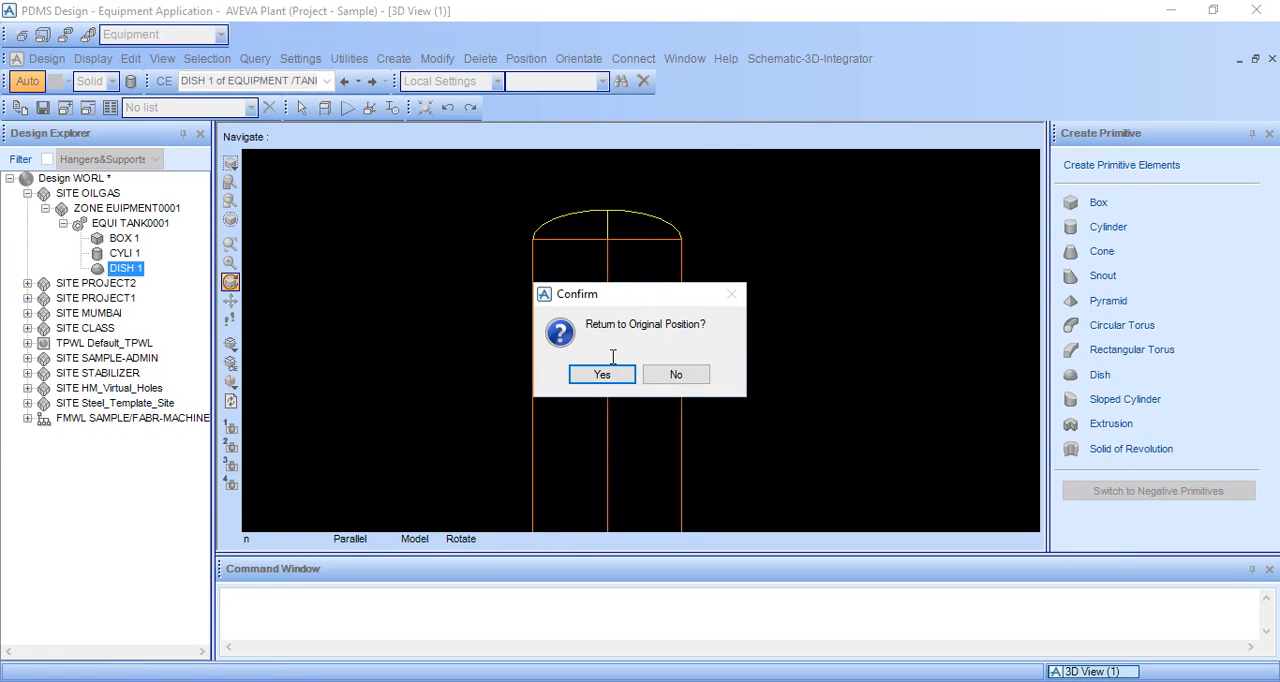
click(676, 374)
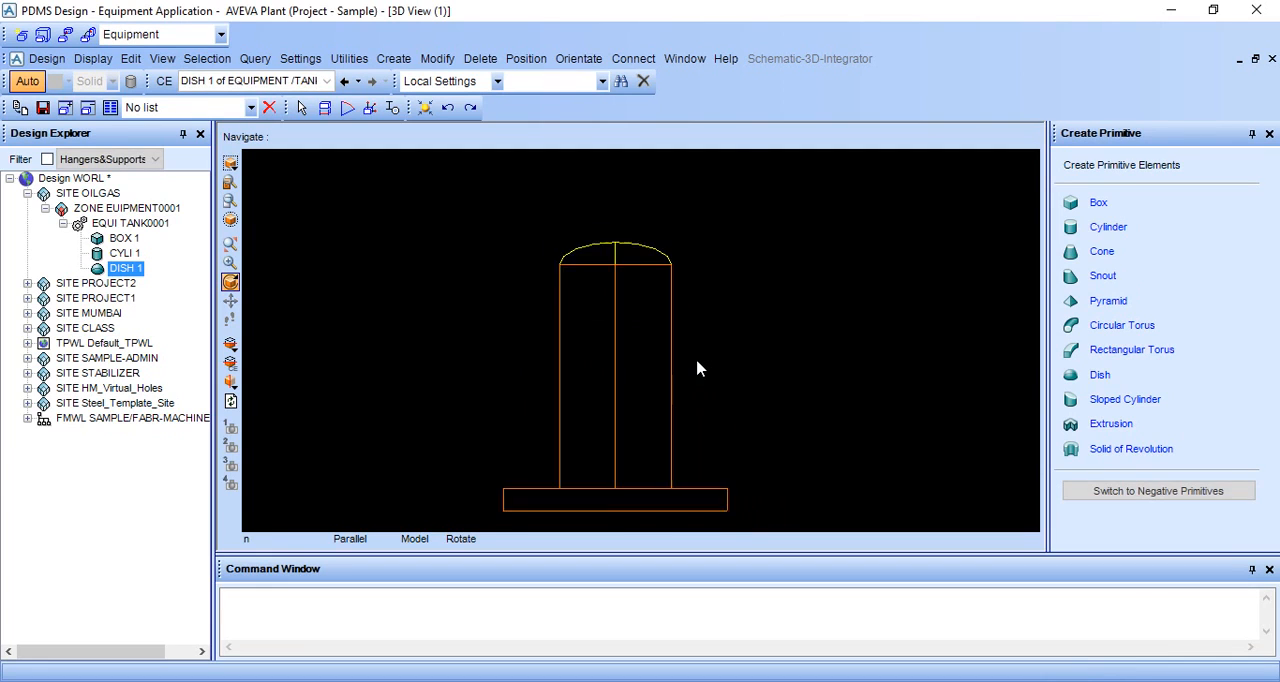
Step: Switch the model to shaded display and examine how the dish sits on the cylinder from several angles
middle_drag(697, 361, 714, 367)
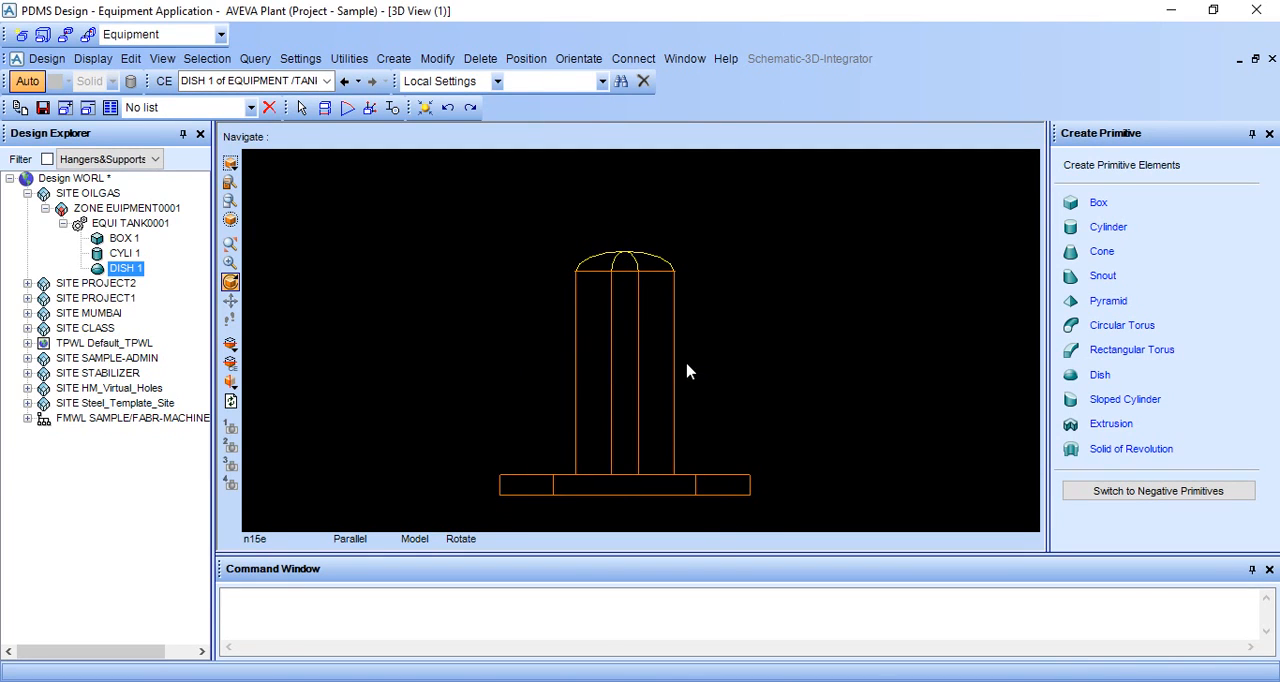
key(F8)
mouse_move(677, 372)
middle_down()
mouse_move(686, 394)
mouse_move(623, 428)
mouse_move(737, 394)
mouse_move(663, 409)
mouse_move(660, 371)
middle_up()
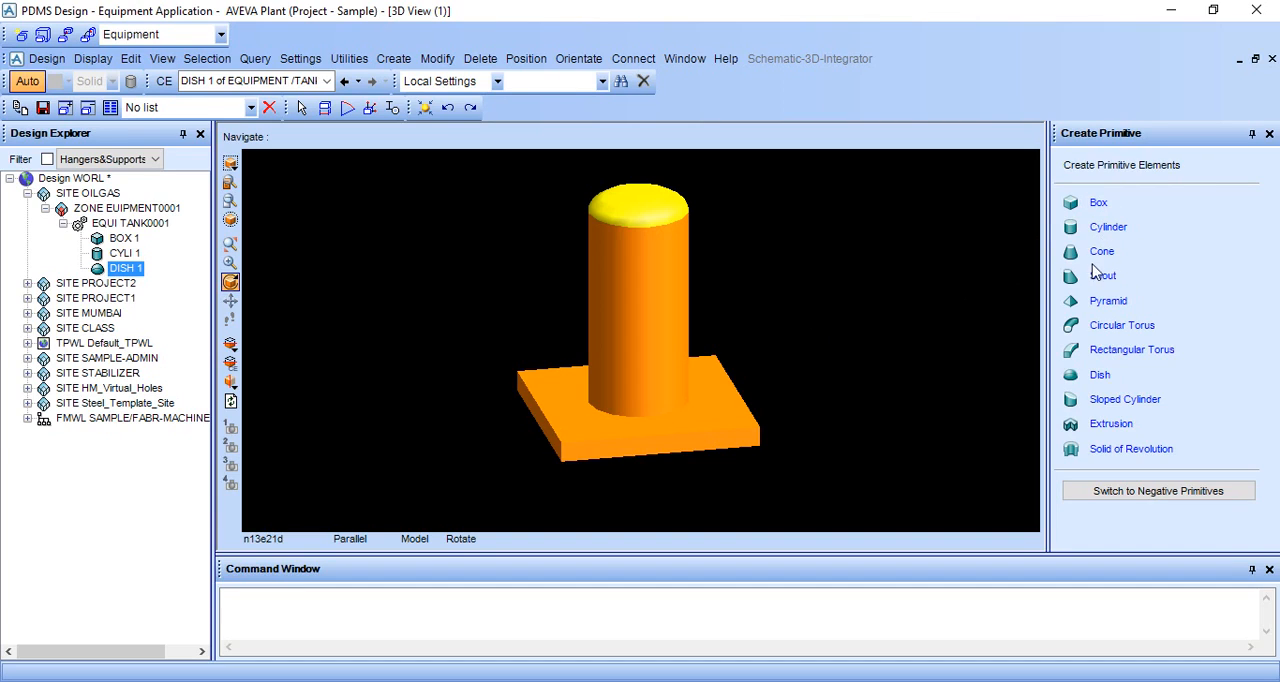
middle_drag(741, 377, 765, 372)
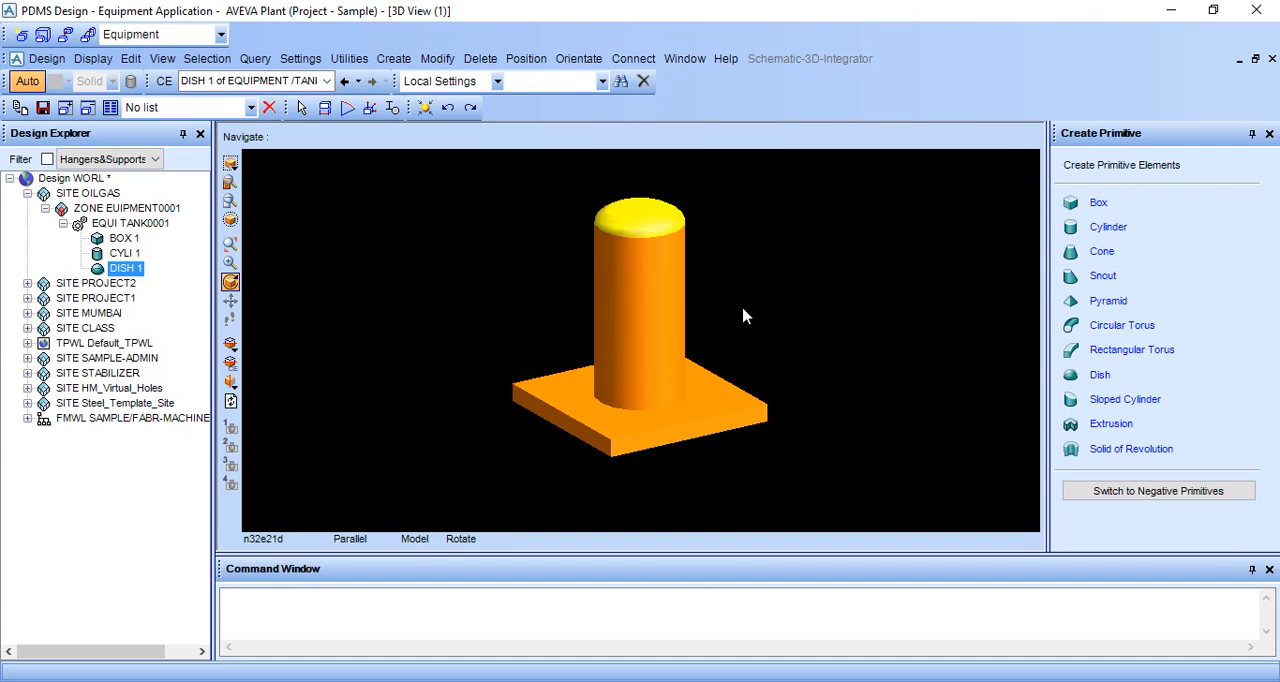
middle_drag(743, 316, 737, 337)
click(640, 58)
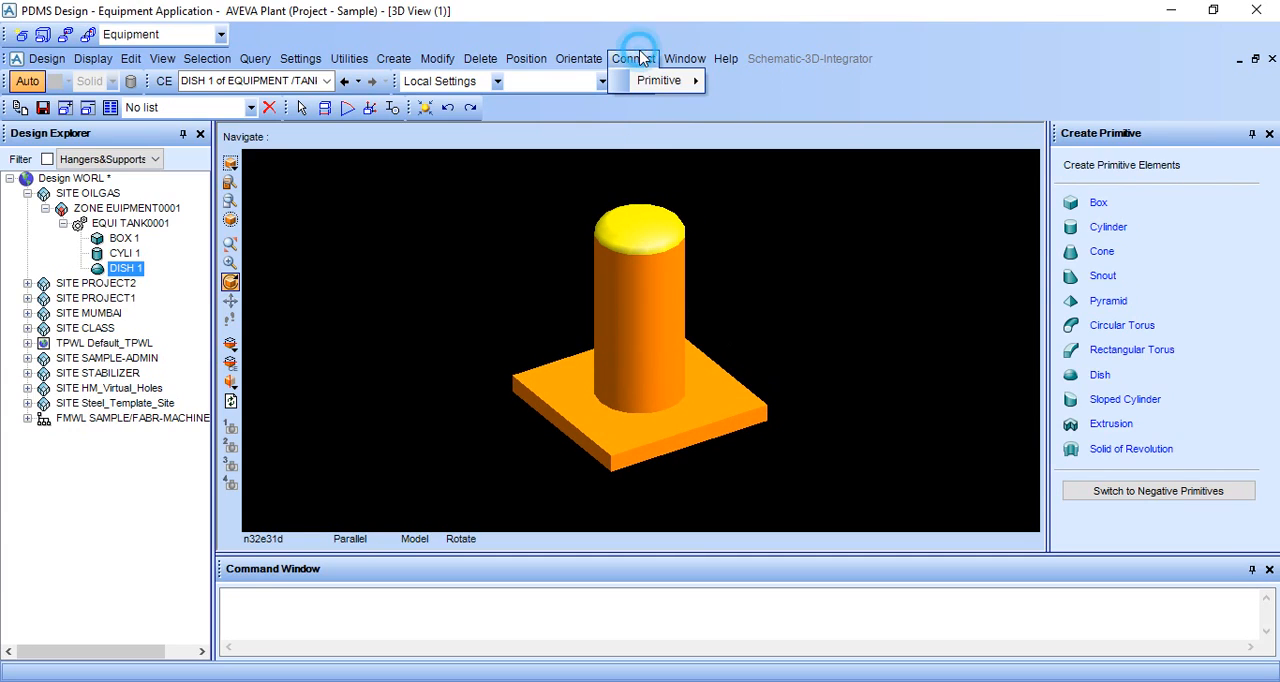
mouse_move(653, 86)
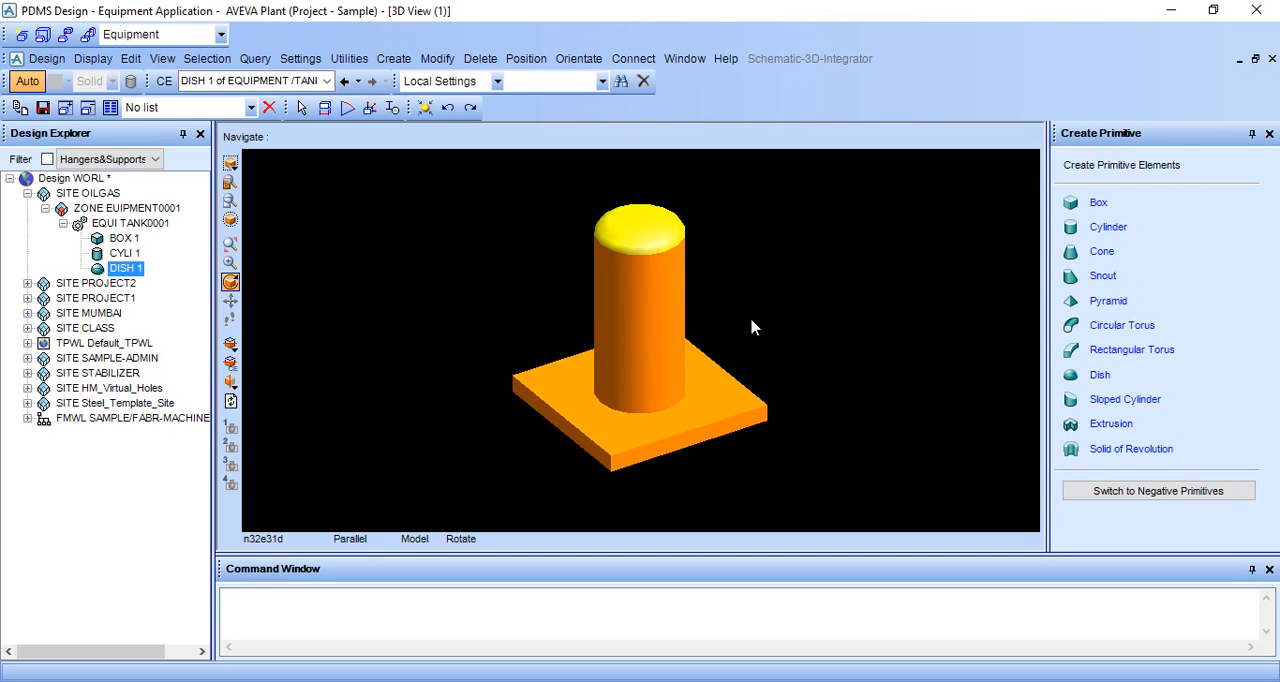
middle_drag(750, 317, 736, 334)
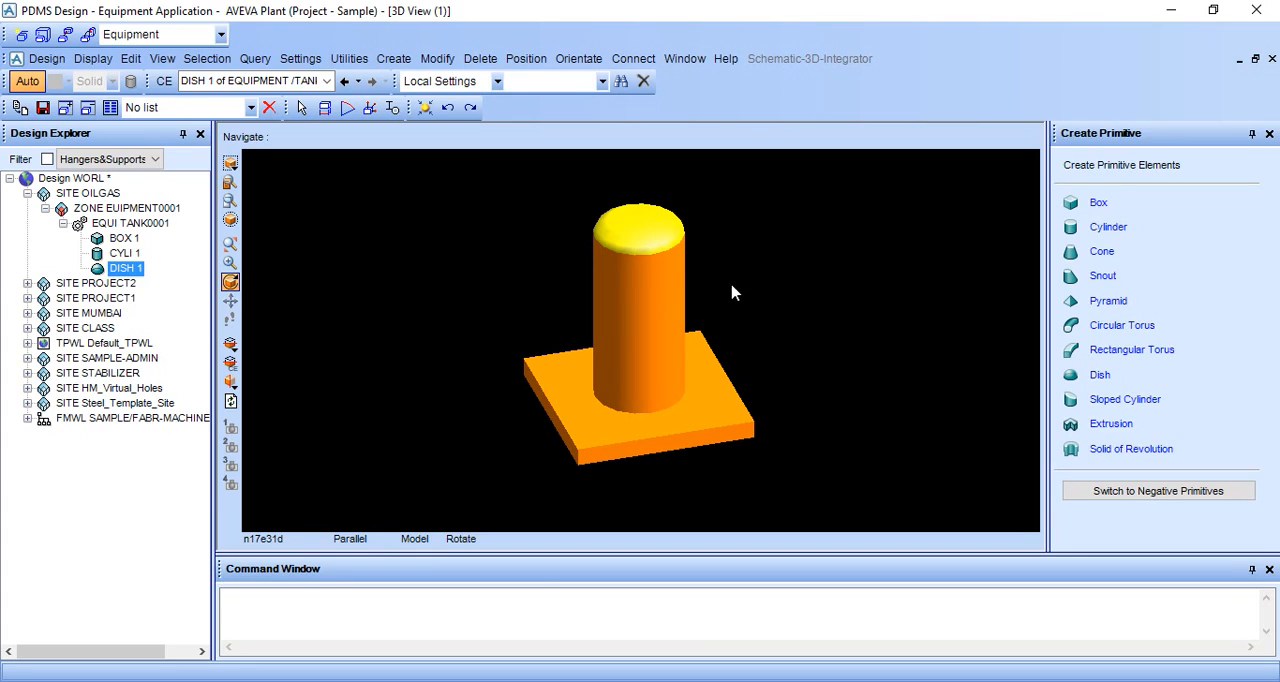
middle_drag(700, 351, 677, 294)
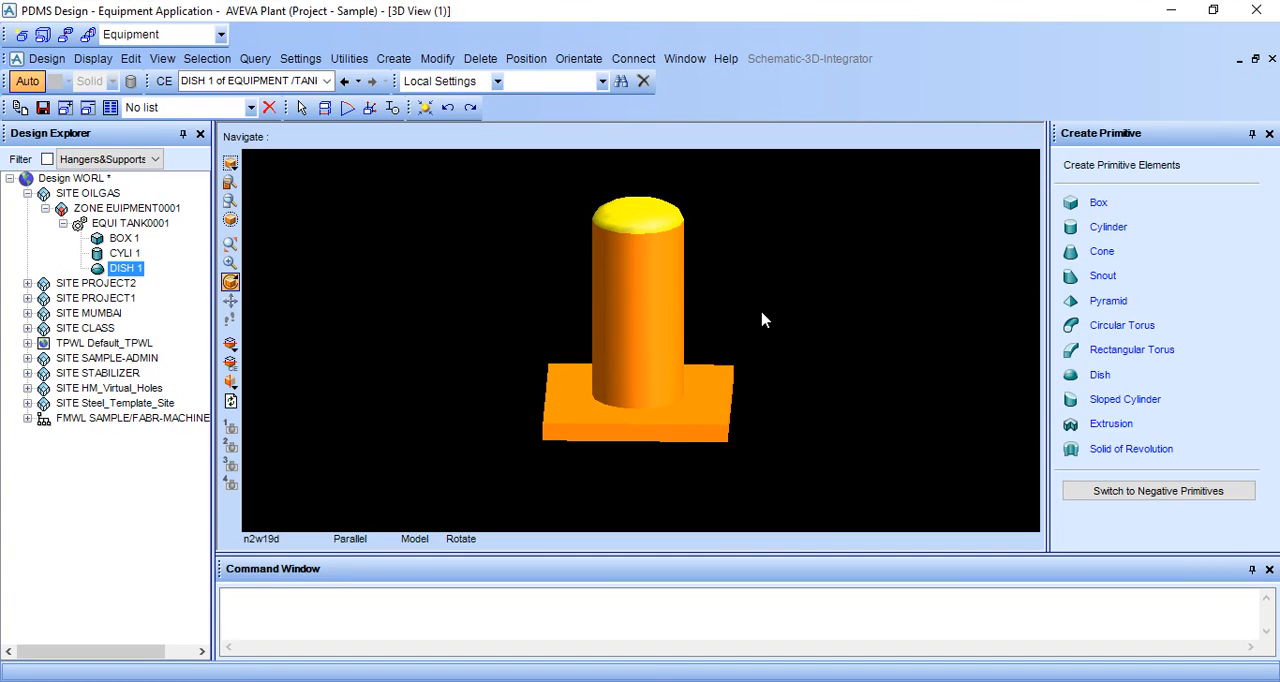
Step: Examine the tank looking north and in north plan, and return to a wireframe view looking north
right_click(828, 285)
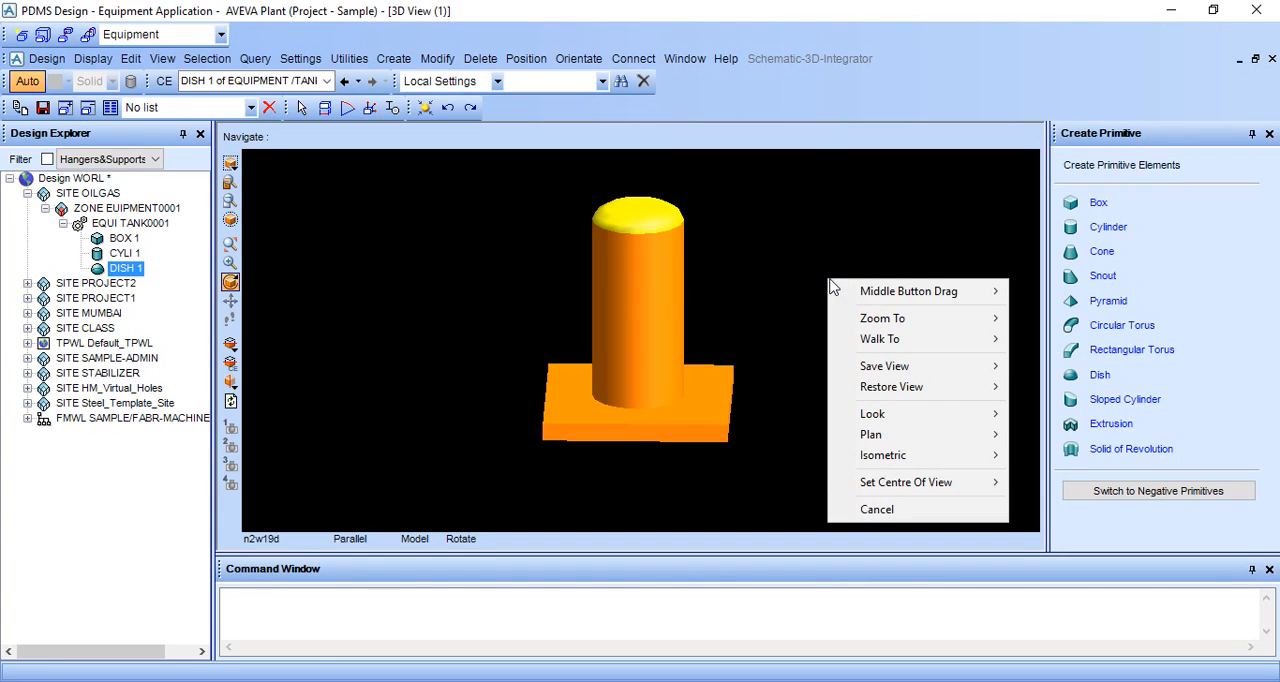
mouse_move(916, 420)
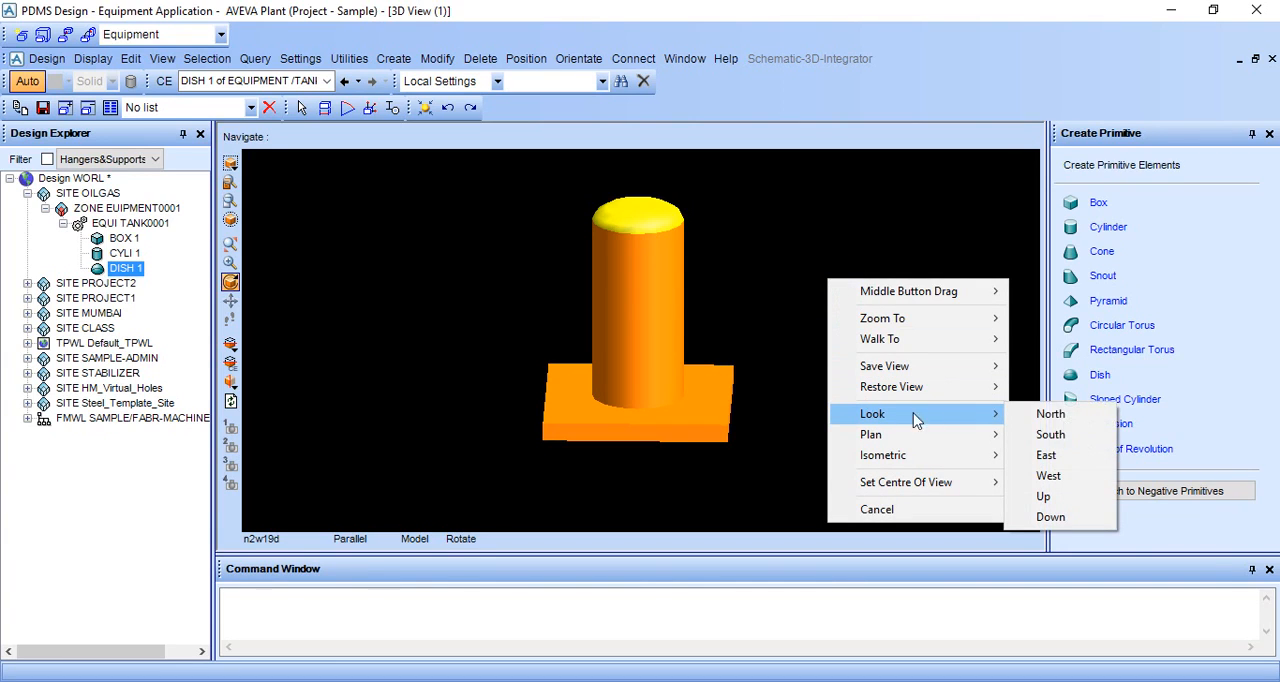
click(1066, 421)
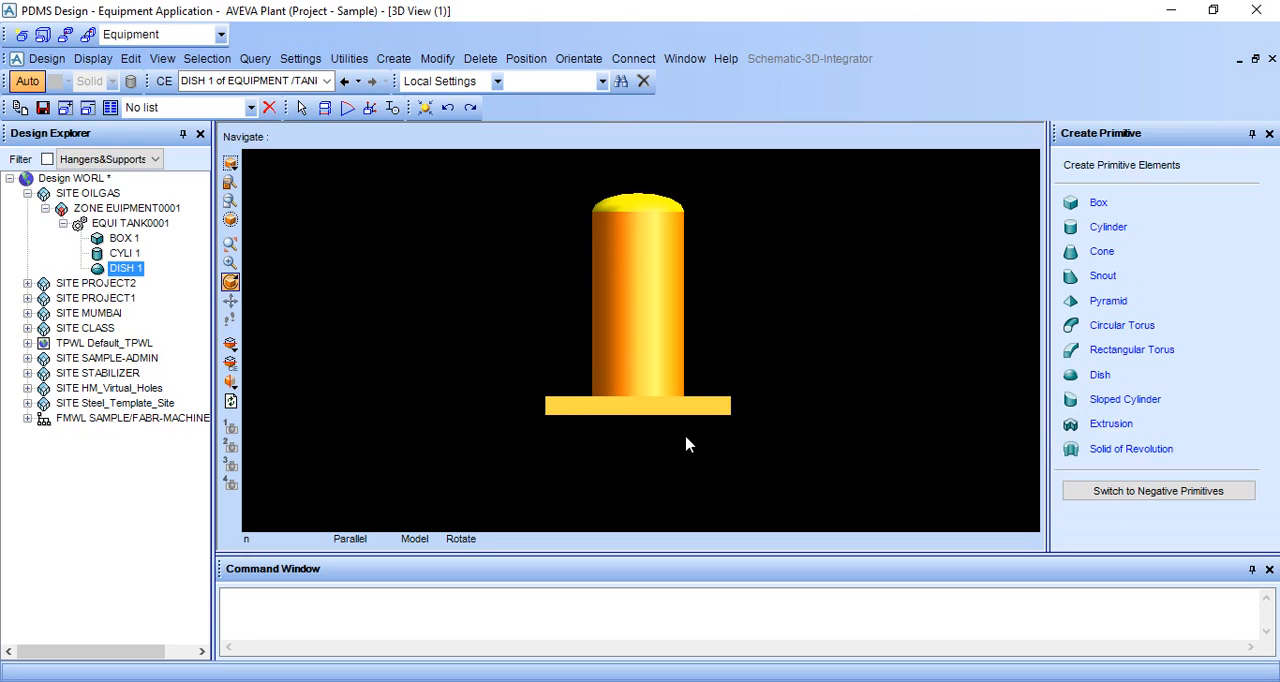
scroll(686, 443, up, 1)
right_click(823, 269)
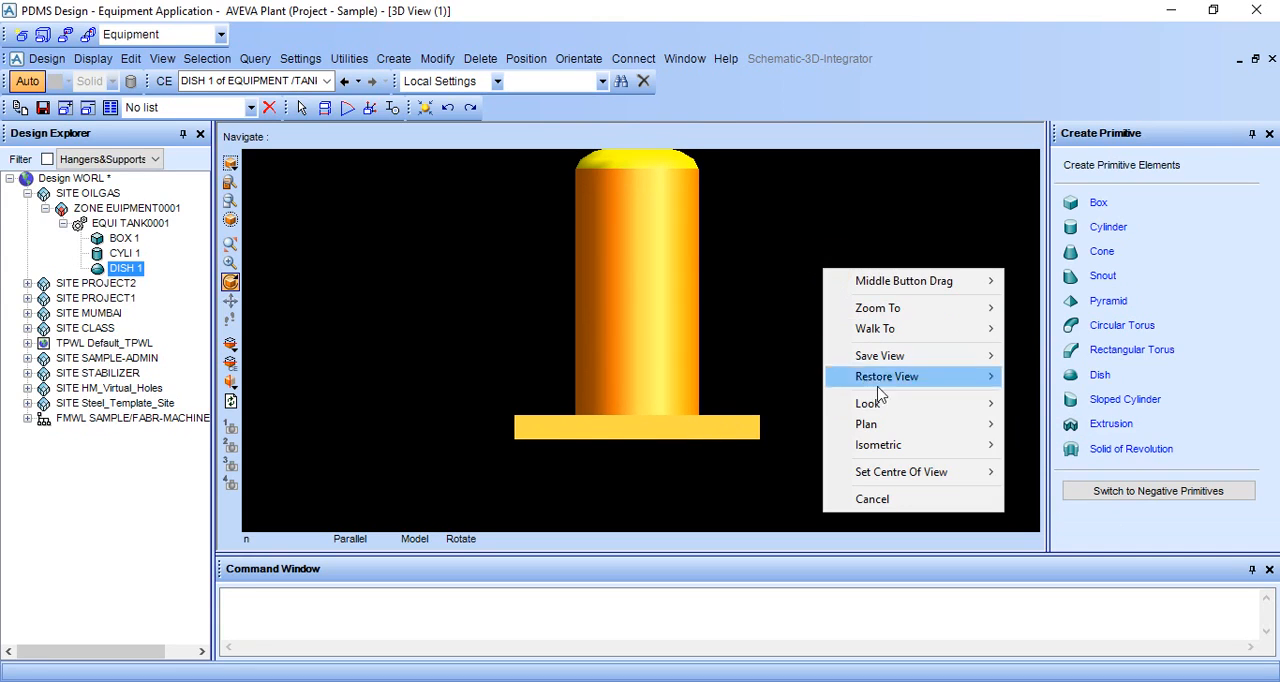
mouse_move(895, 430)
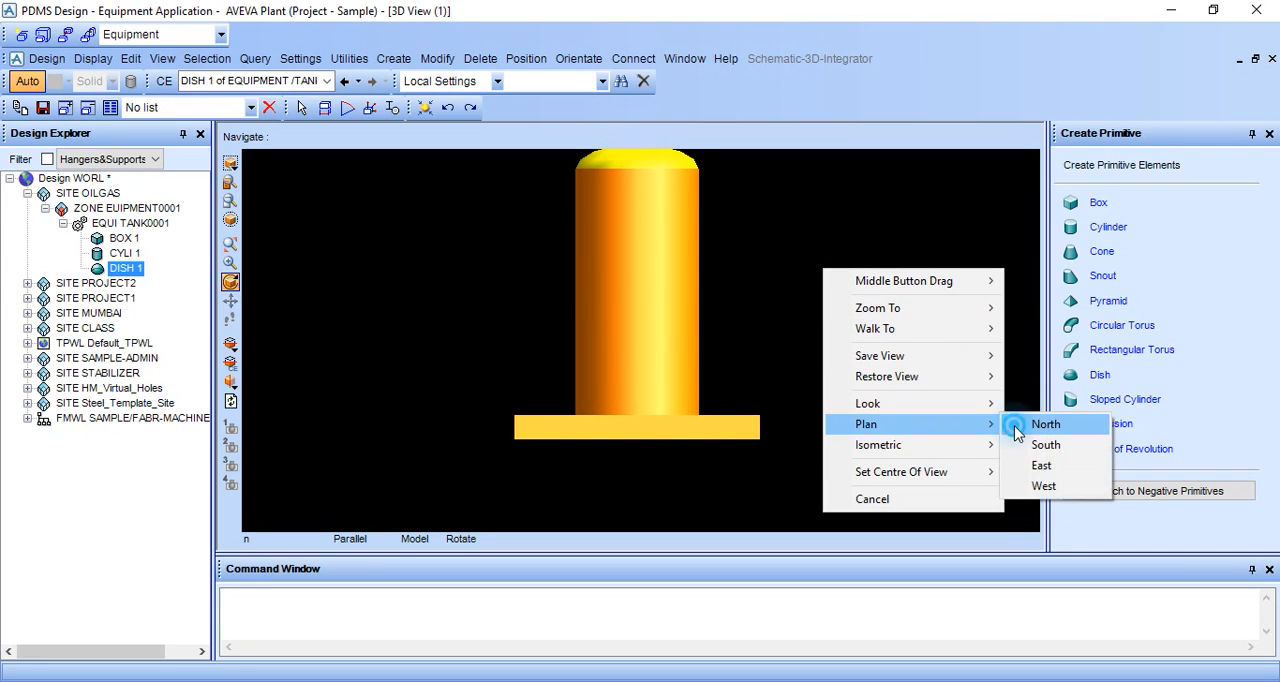
click(1040, 424)
right_click(826, 292)
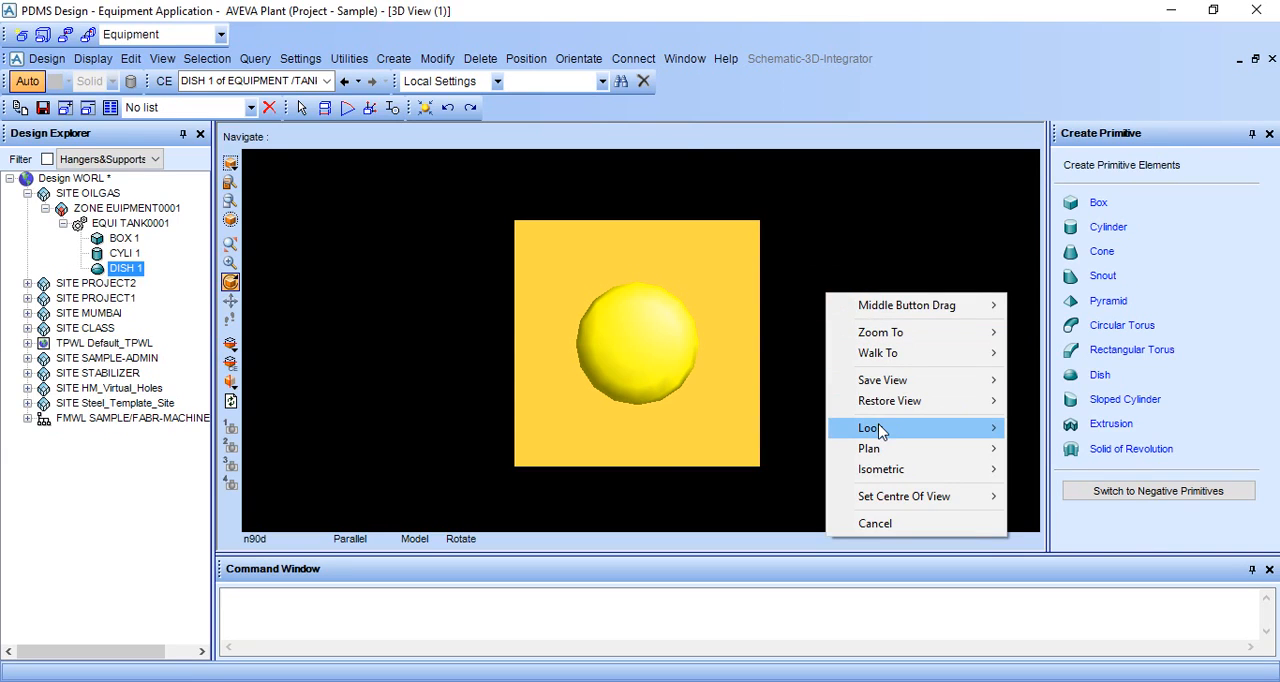
mouse_move(950, 432)
click(1030, 428)
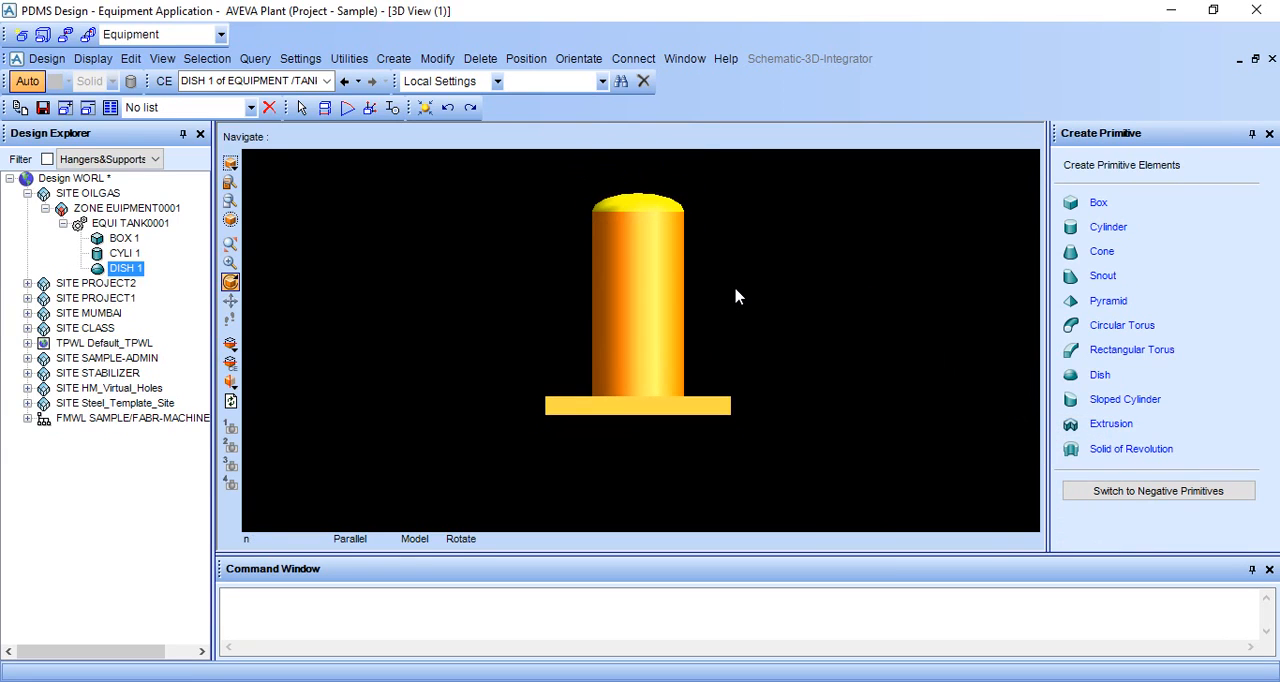
key(F8)
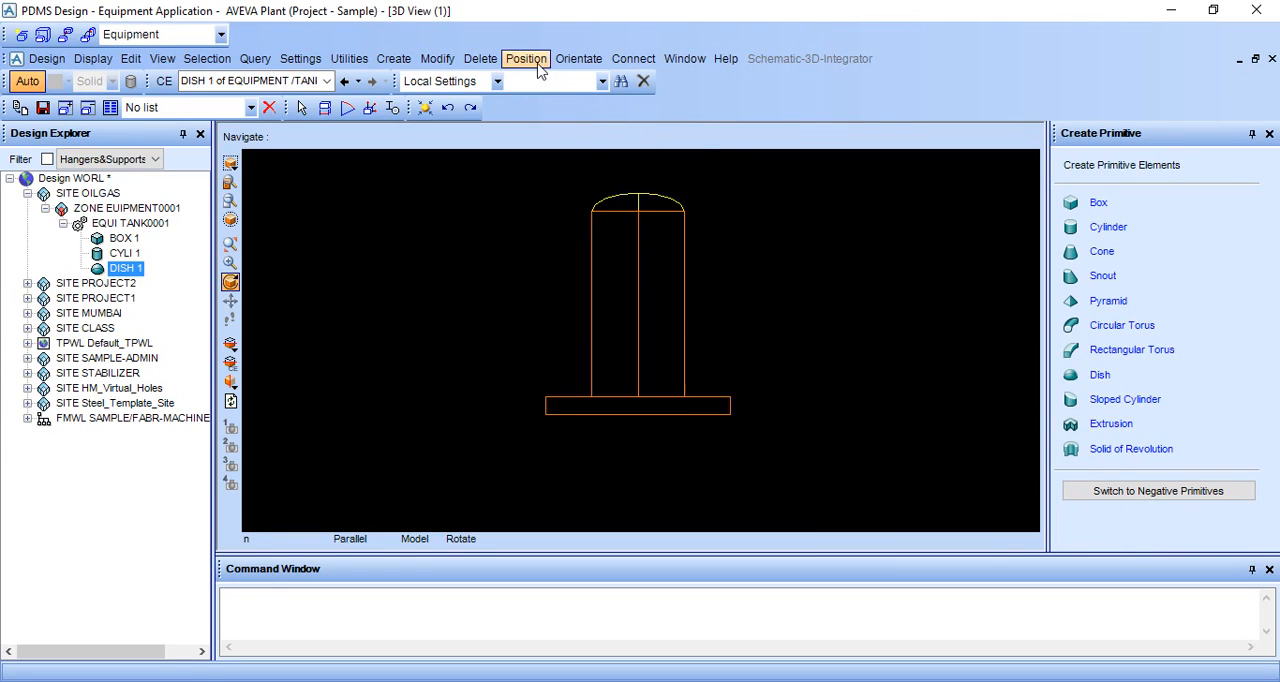
Step: Connect the dish's base point P2 to the cylinder's centre point P0 by ID point, keeping the new position
click(578, 59)
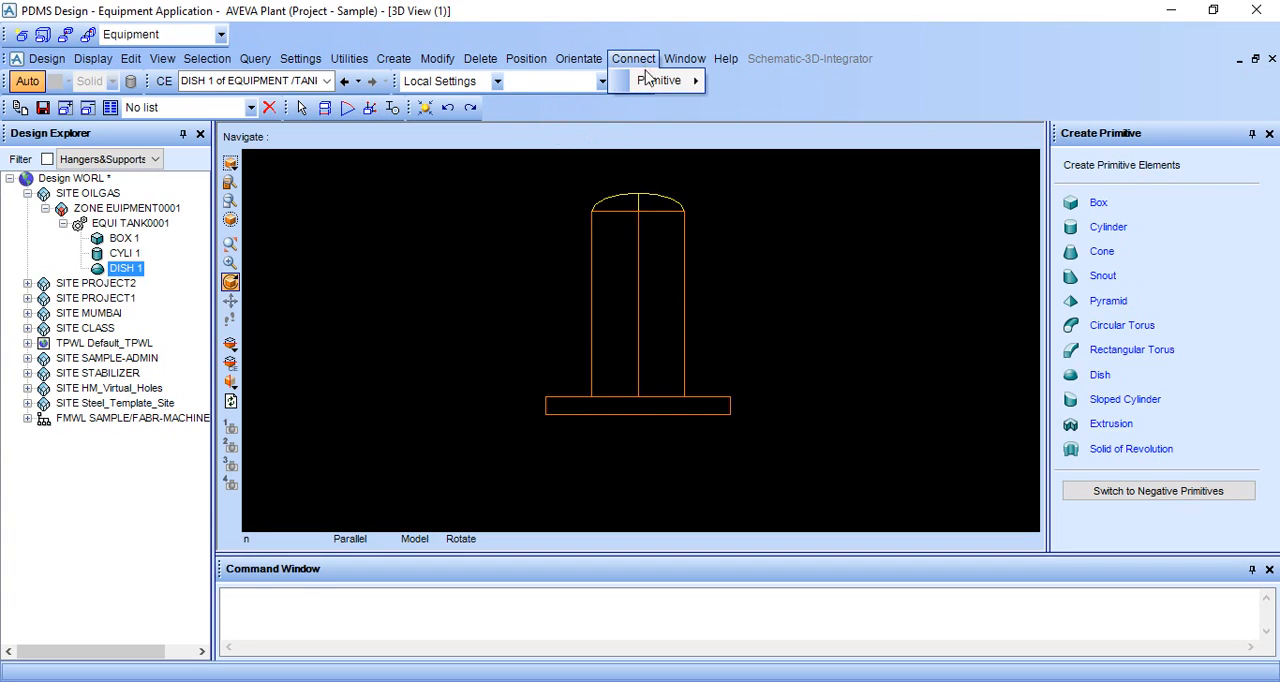
mouse_move(665, 80)
click(752, 82)
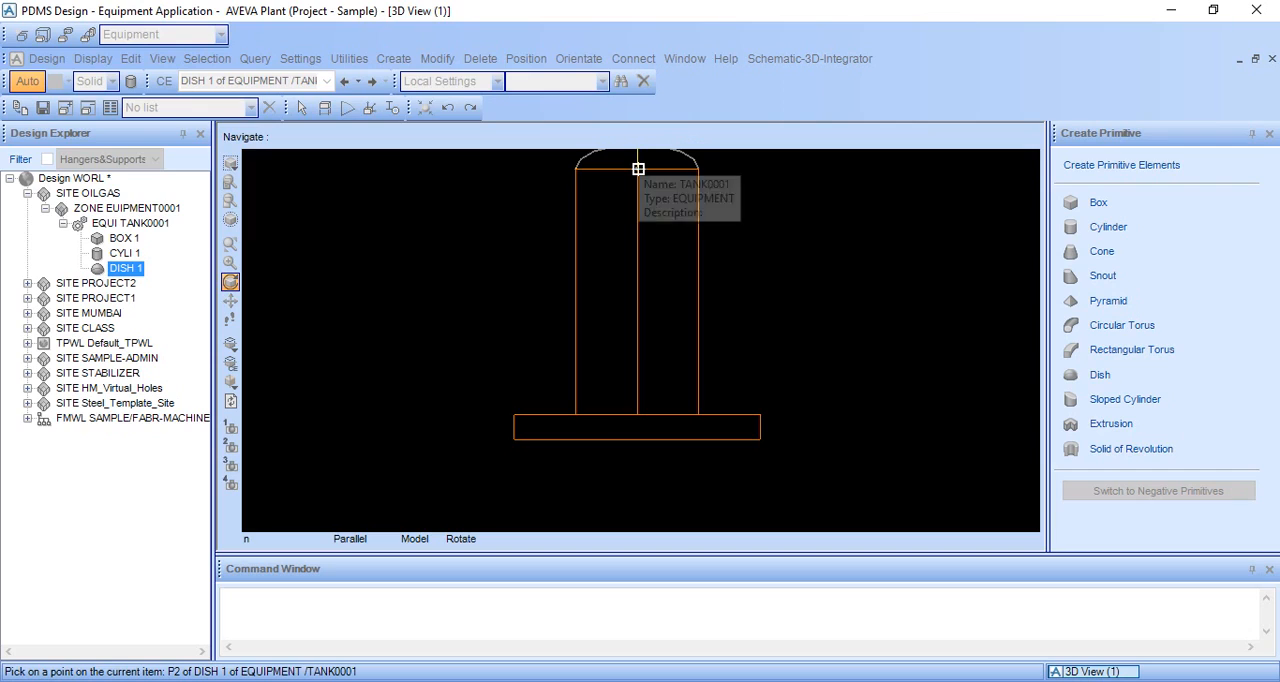
click(637, 169)
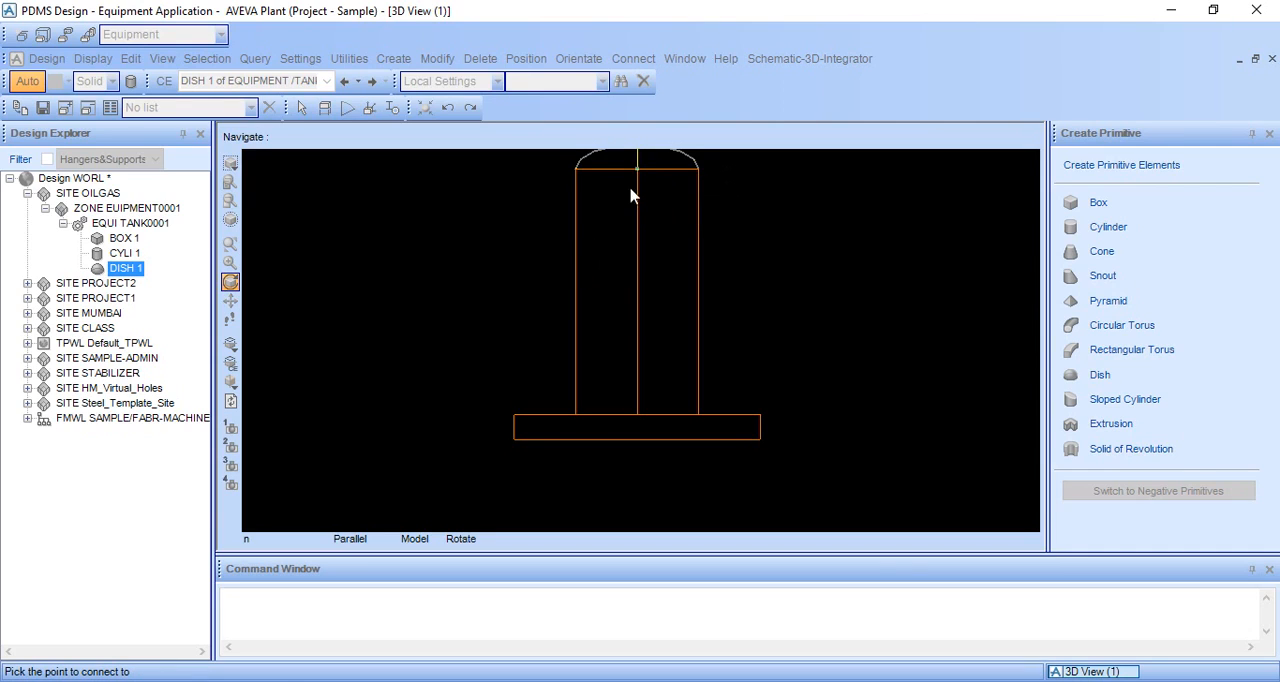
click(575, 261)
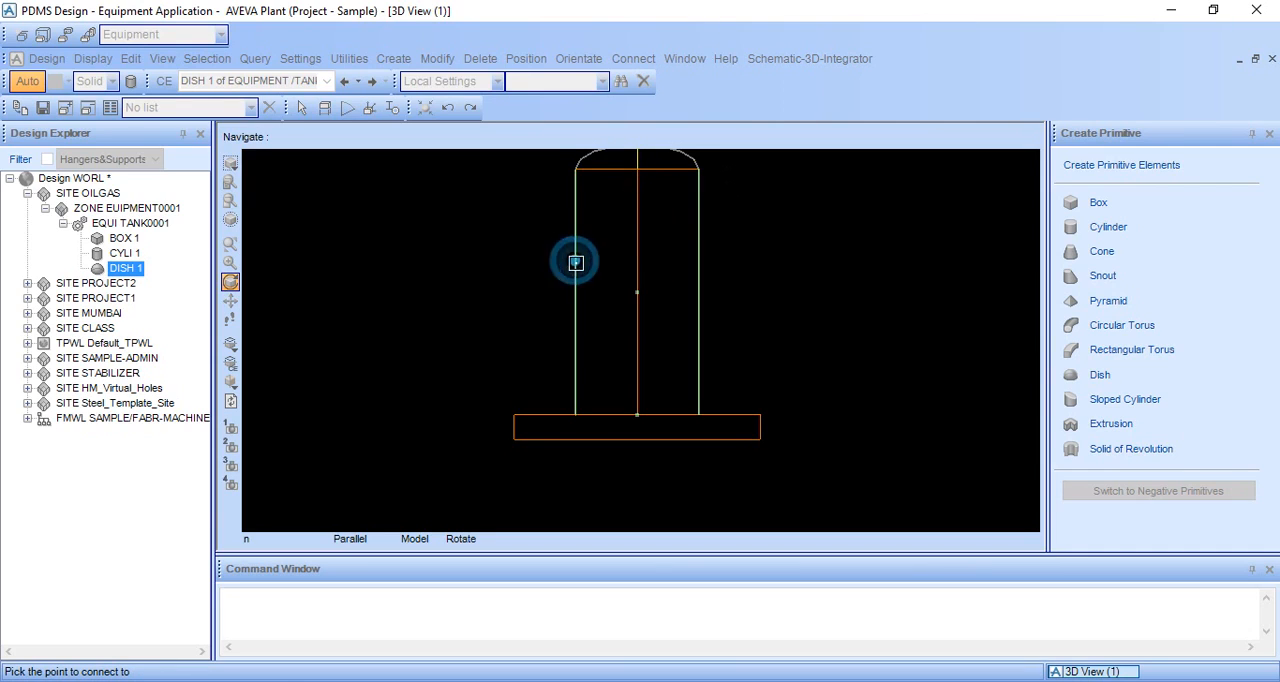
click(637, 293)
click(680, 375)
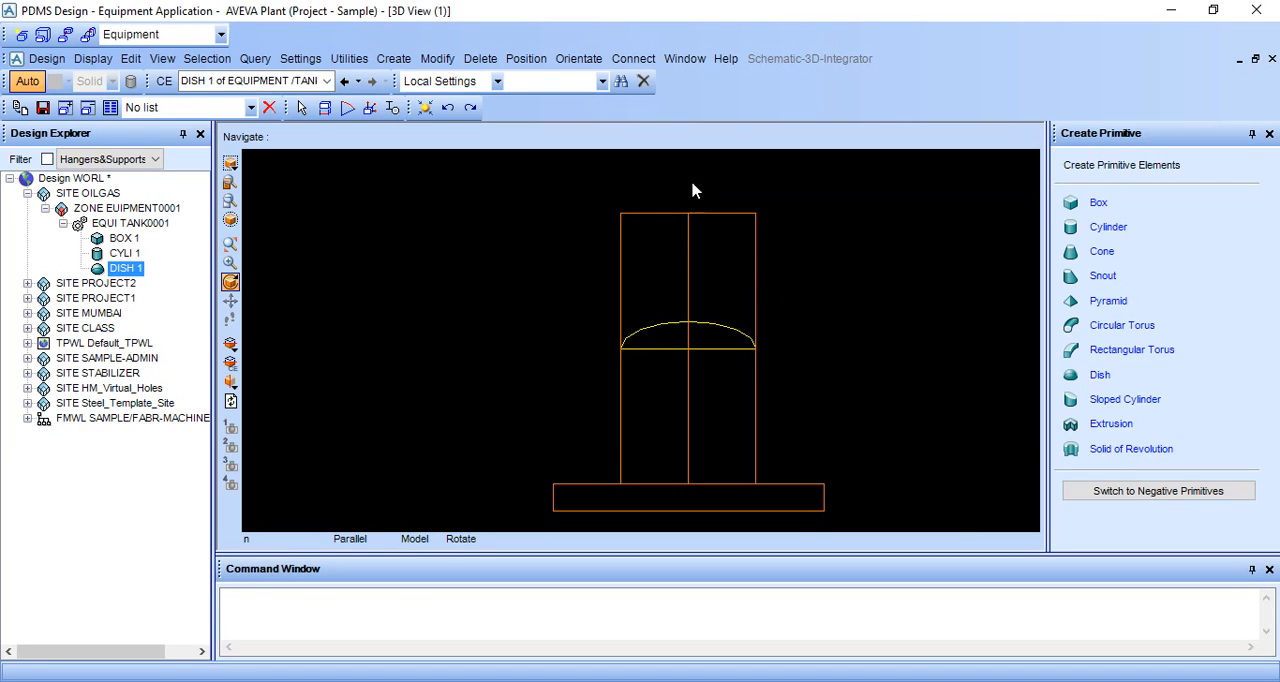
Step: Display the coordinate axes in the 3D view with the command AXES ON
right_click(776, 286)
click(840, 238)
click(492, 616)
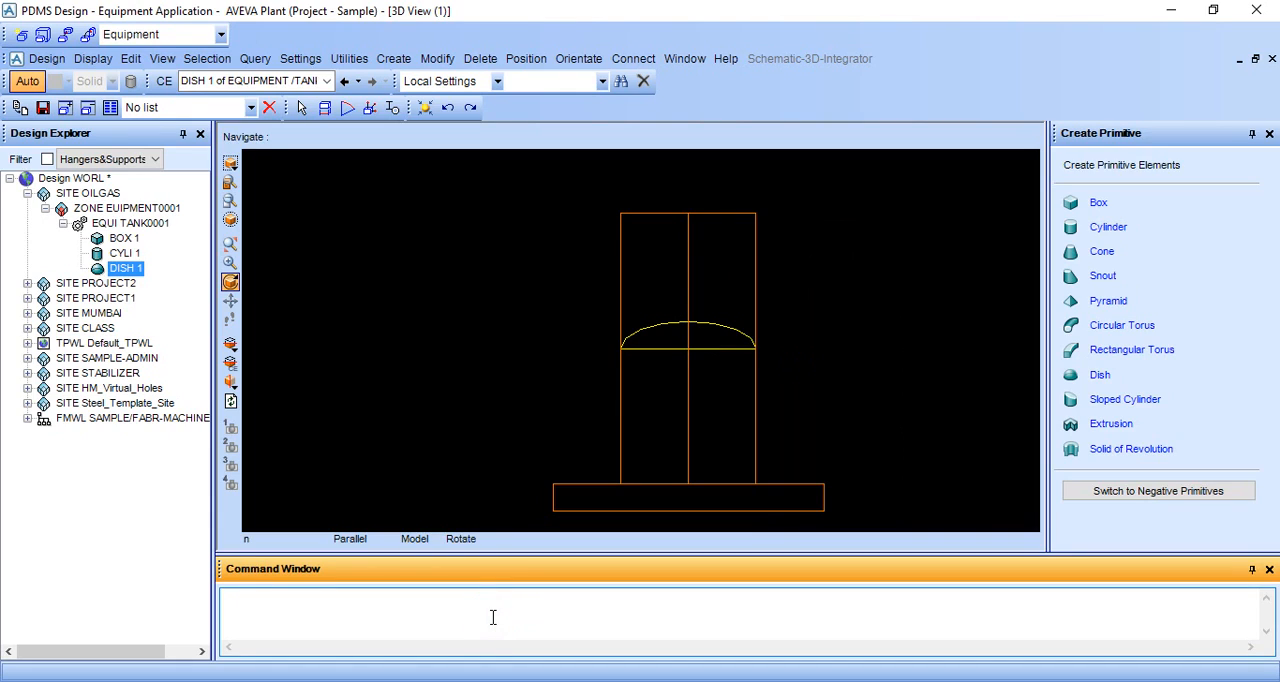
text(AXE)
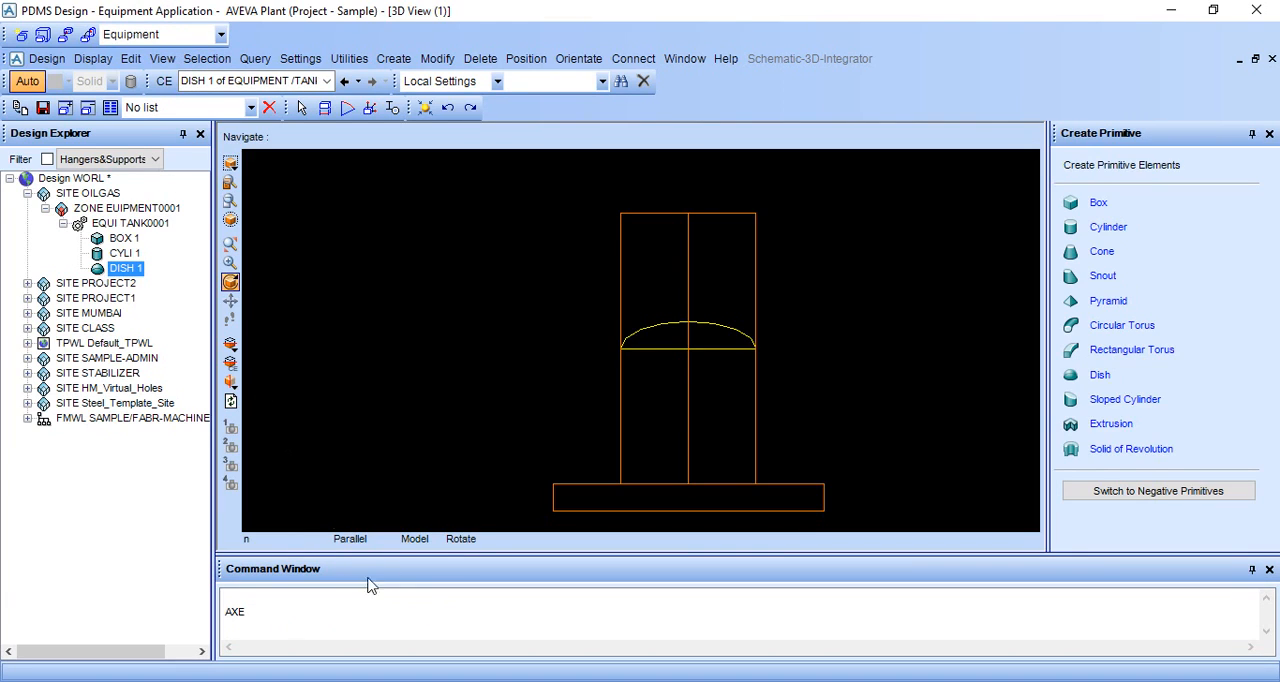
click(93, 58)
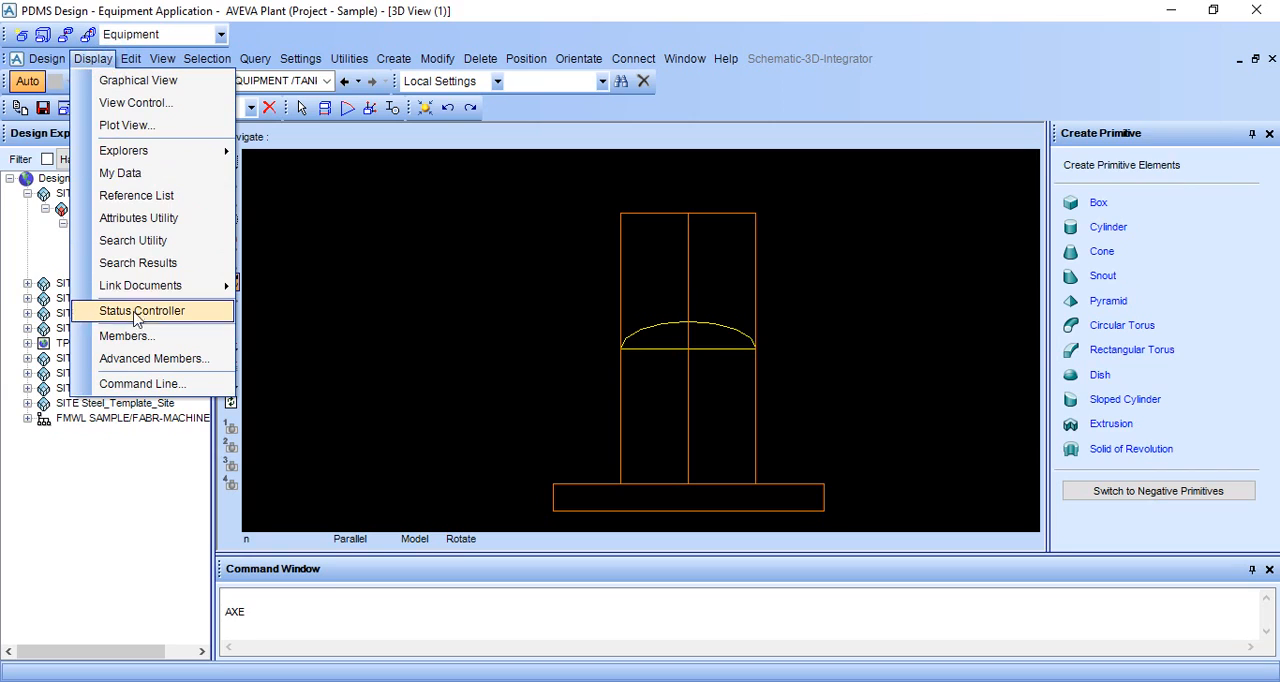
click(148, 385)
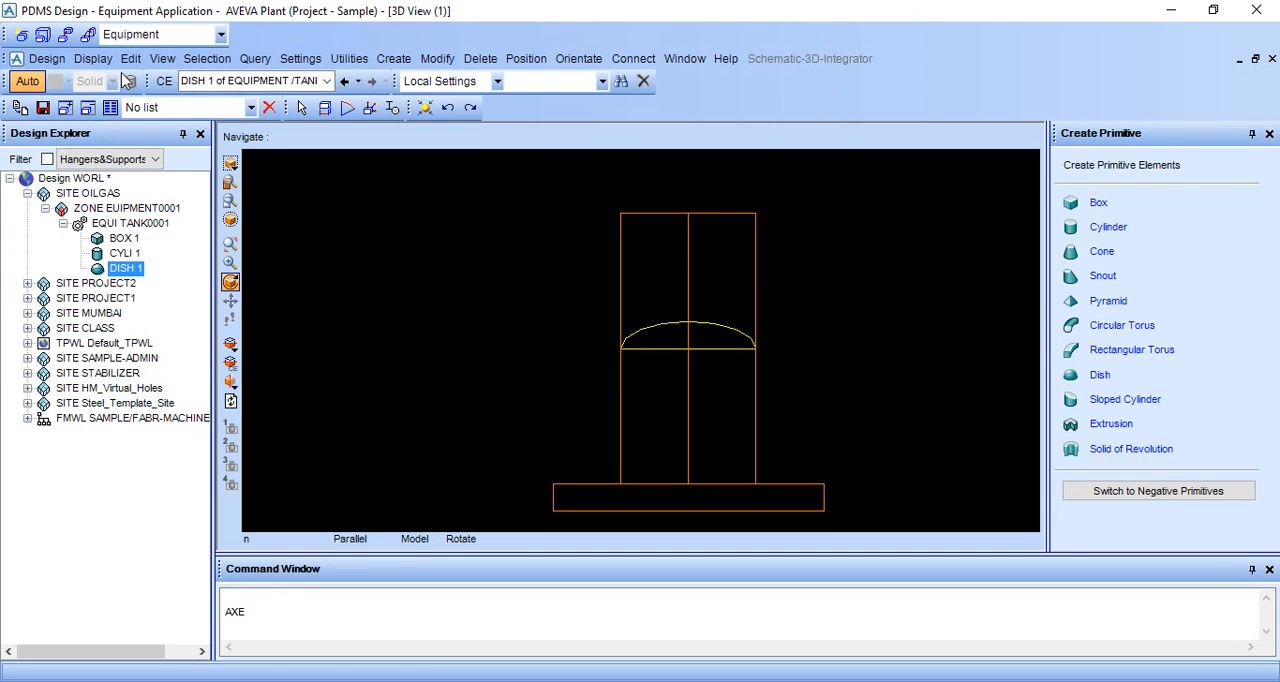
click(303, 613)
text(AXE)
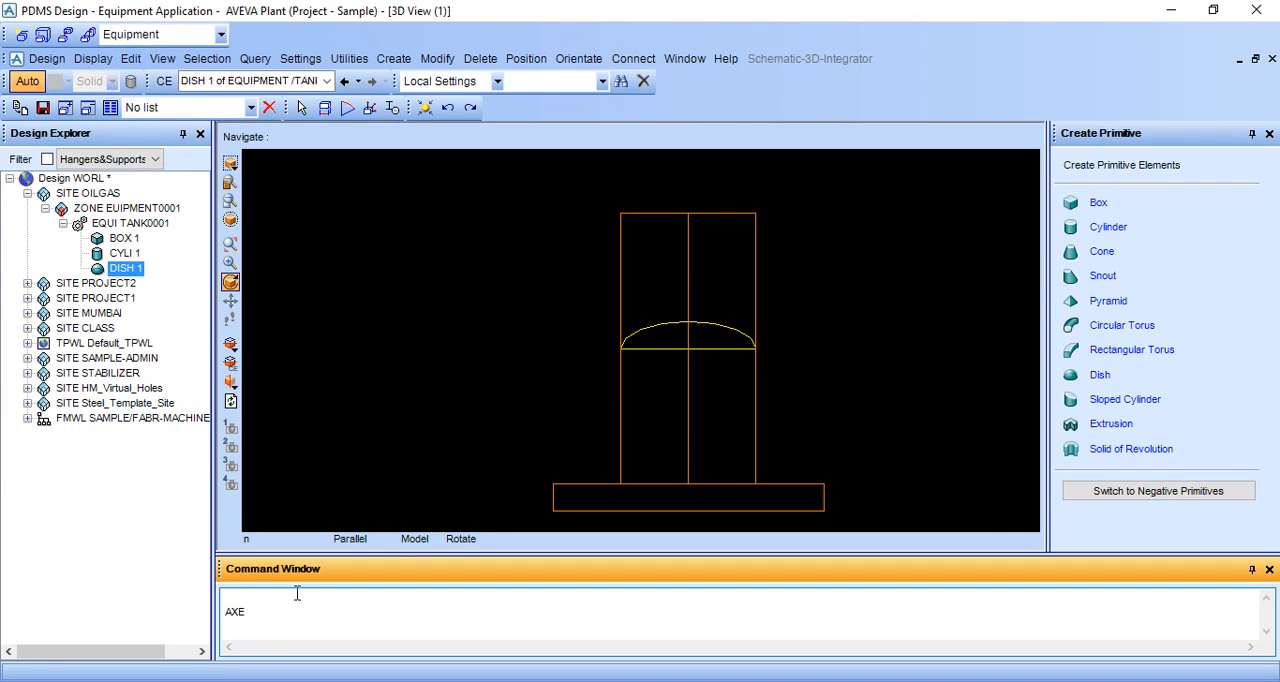
text(S ON)
key(Return)
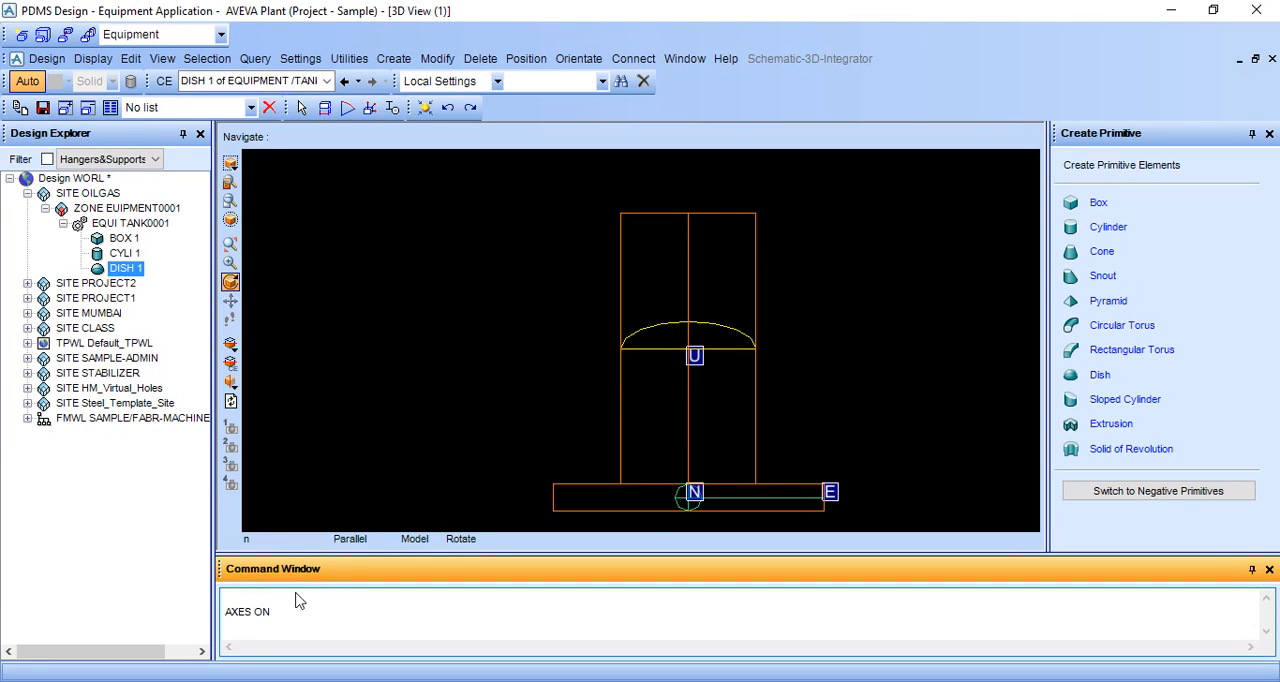
Step: Move the dish up by 1000 onto the top of the cylinder with the command BY U1000
middle_click(696, 477)
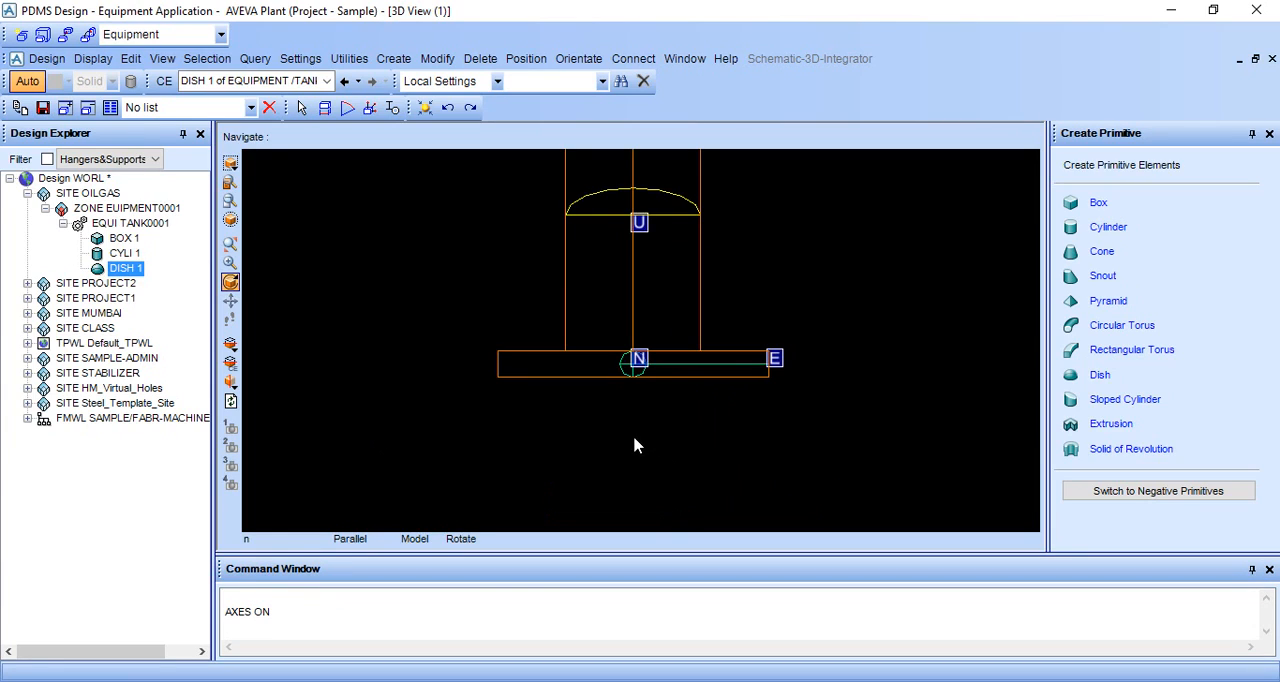
scroll(642, 430, up, 1)
scroll(644, 402, up, 1)
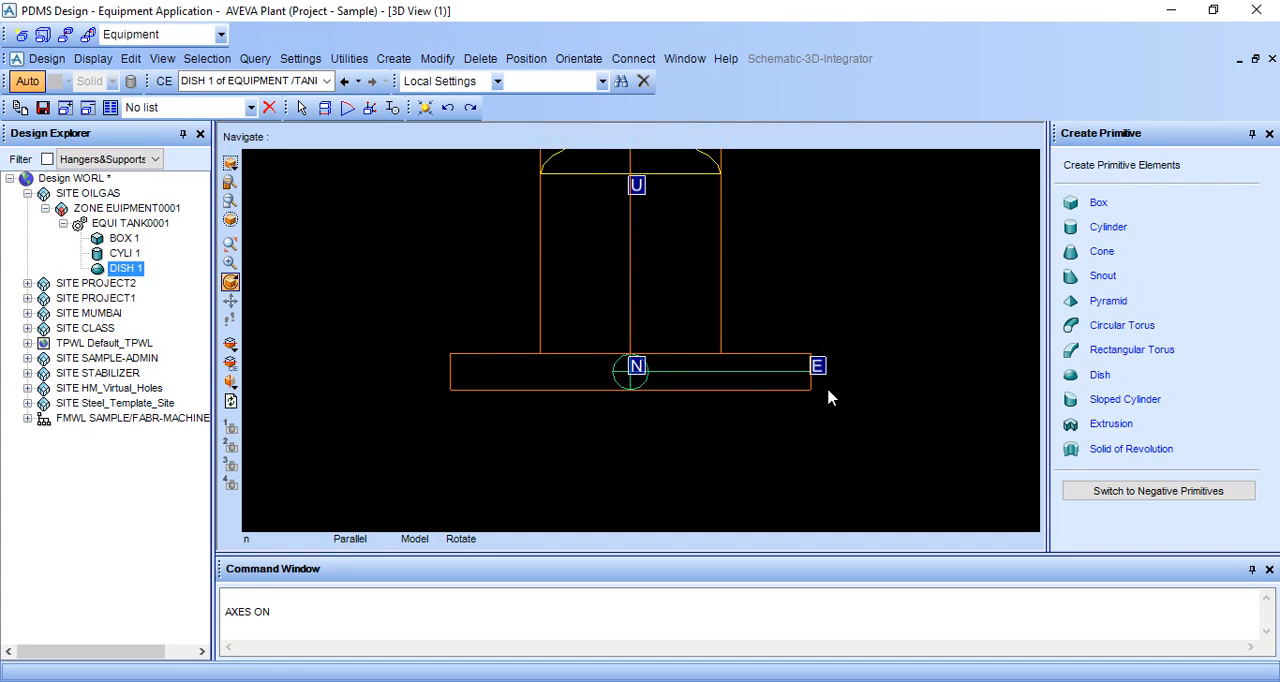
scroll(671, 251, down, 3)
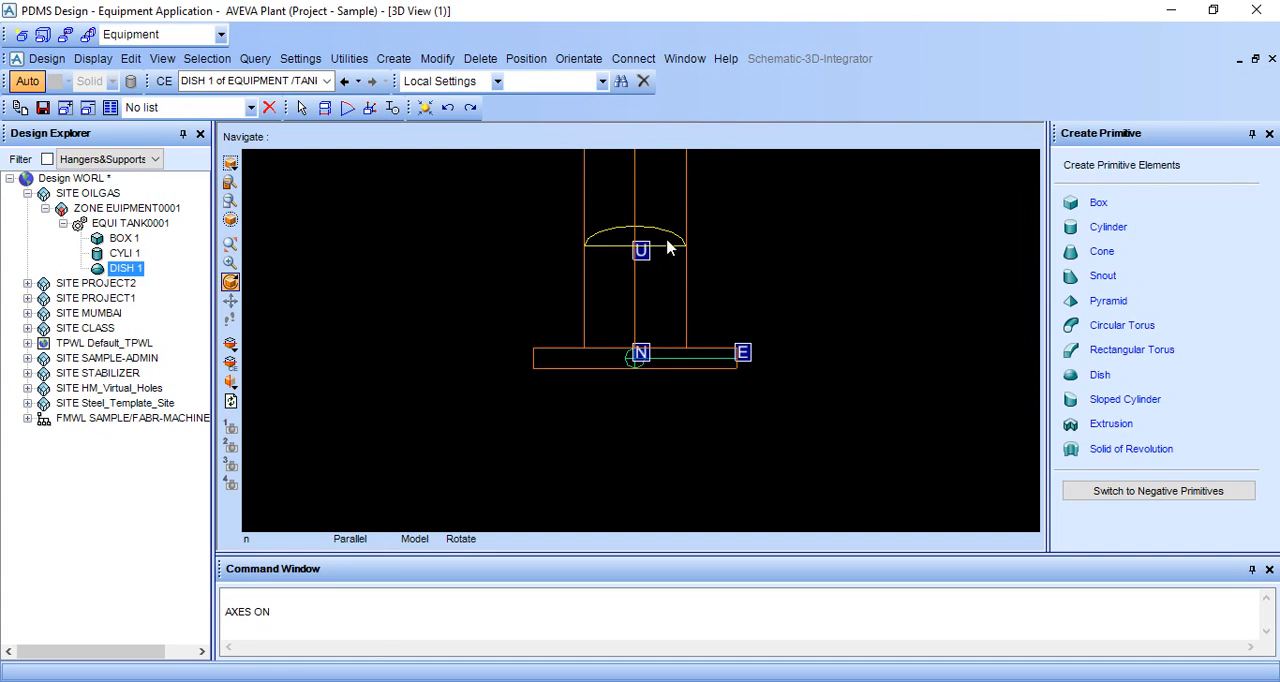
scroll(676, 423, down, 1)
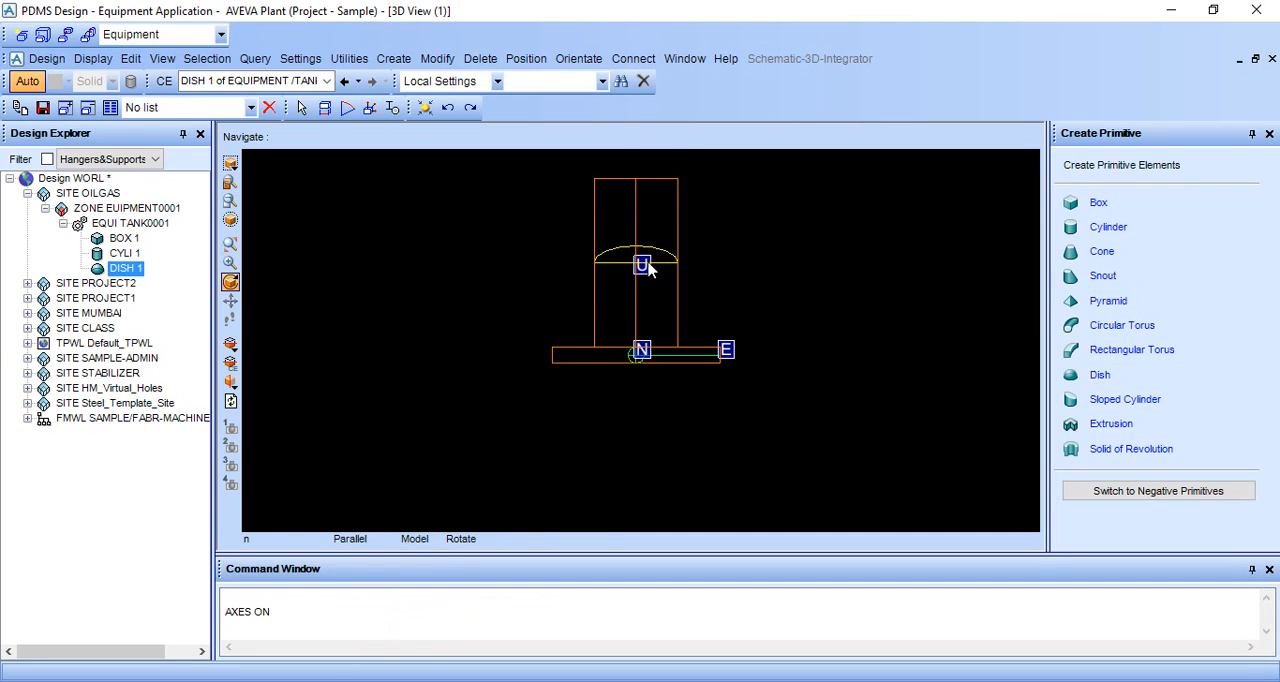
click(282, 631)
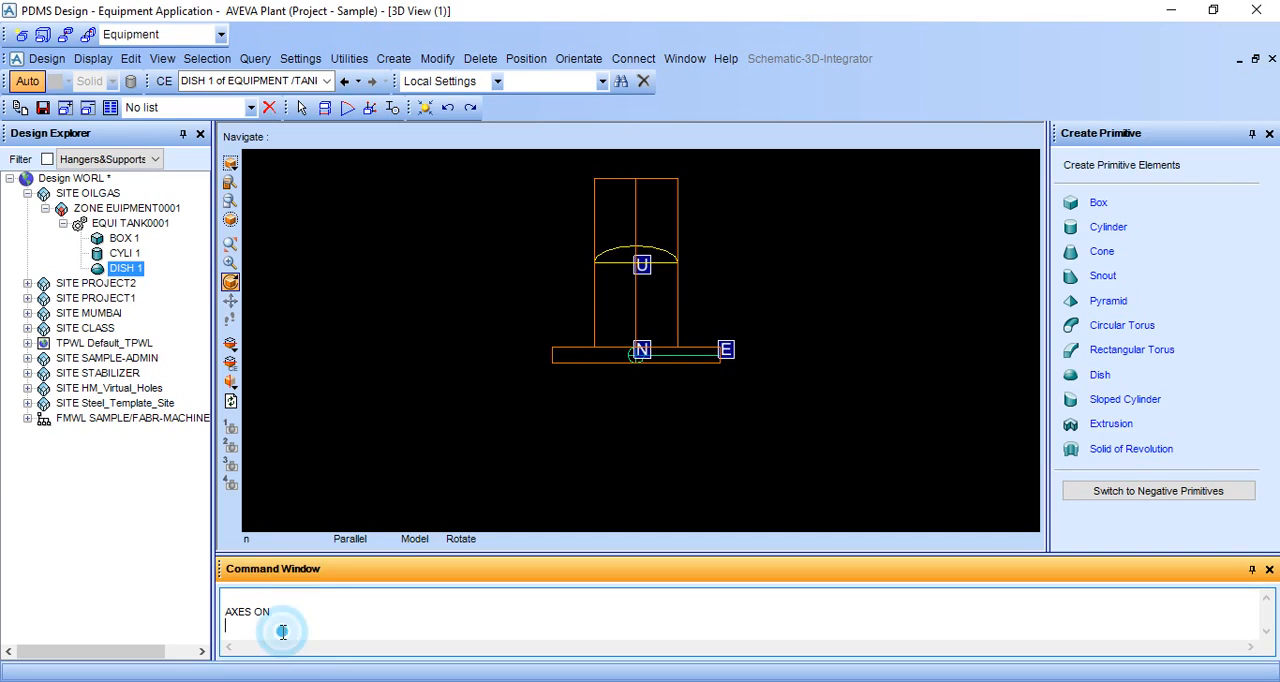
text(BY U1000)
key(Return)
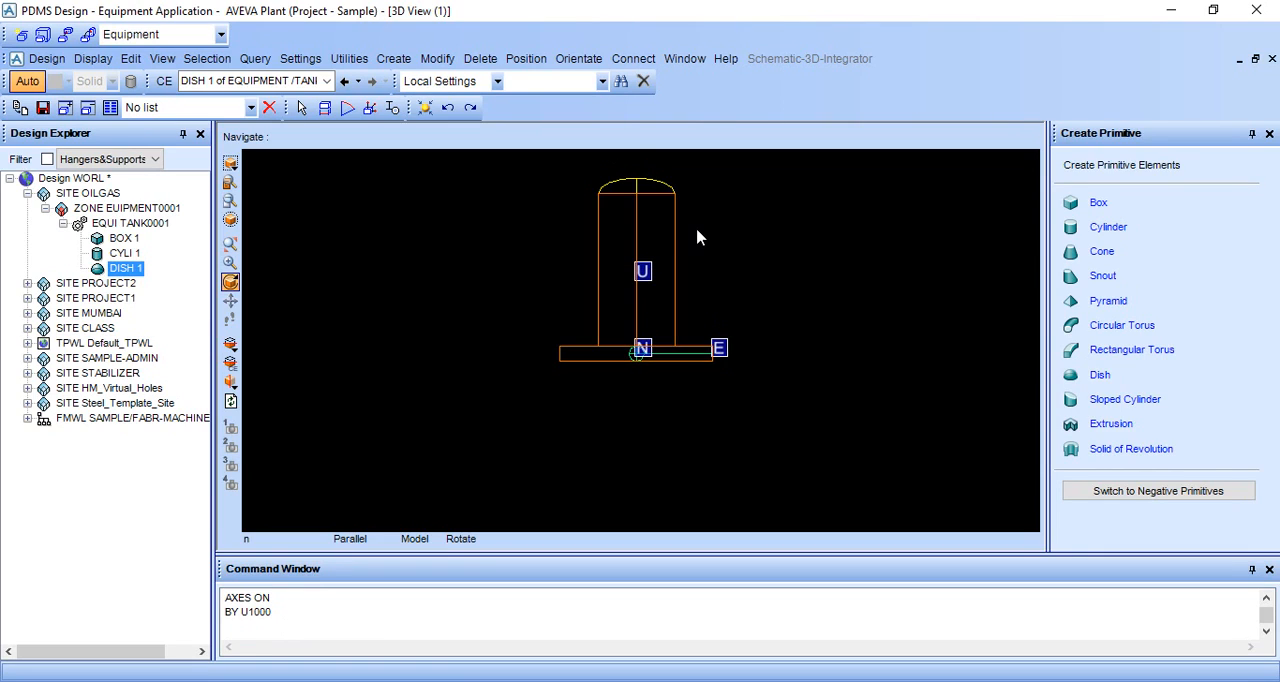
Step: Looking north, shift the dish 3000 east with BY E3000 and bring it back with BY E-3000
middle_drag(669, 243, 777, 246)
right_click(786, 238)
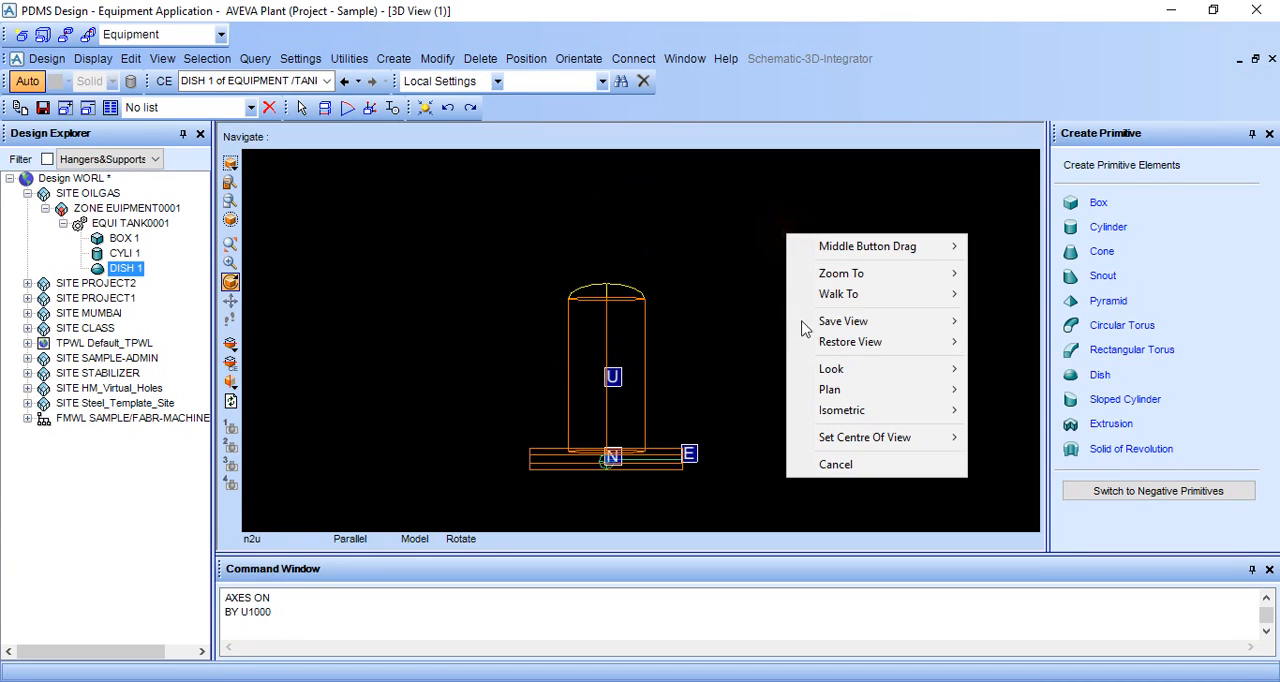
mouse_move(817, 373)
click(1008, 369)
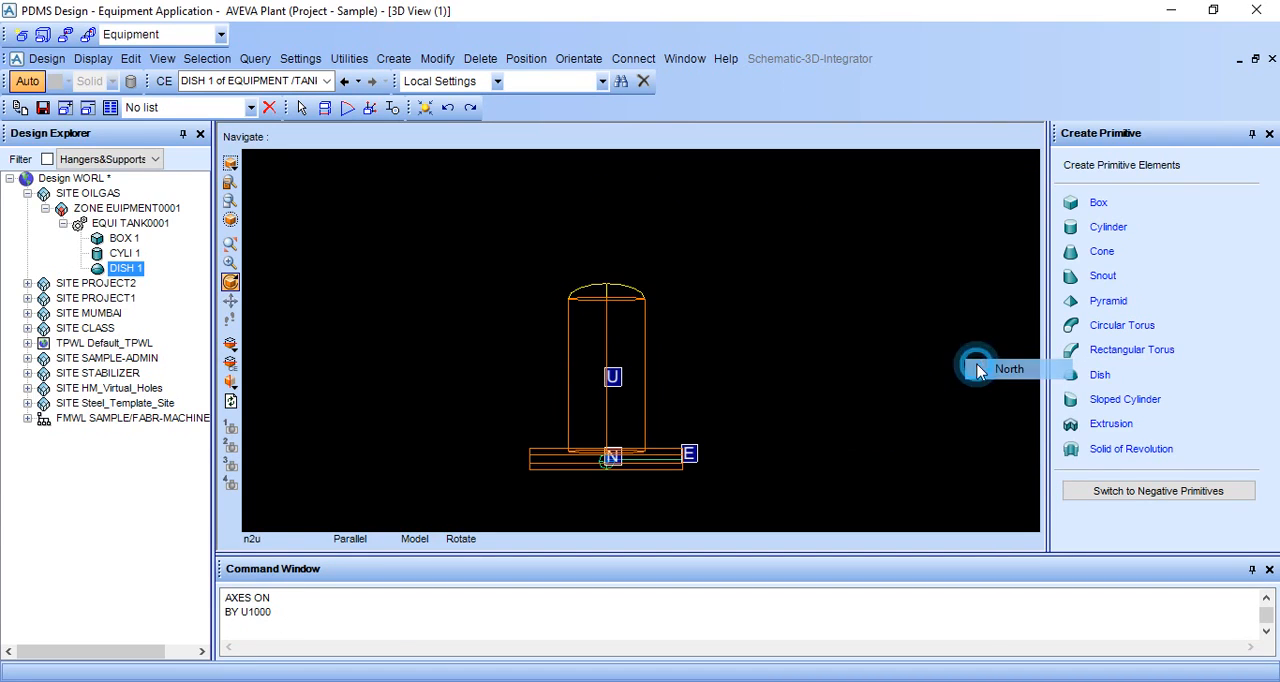
click(386, 632)
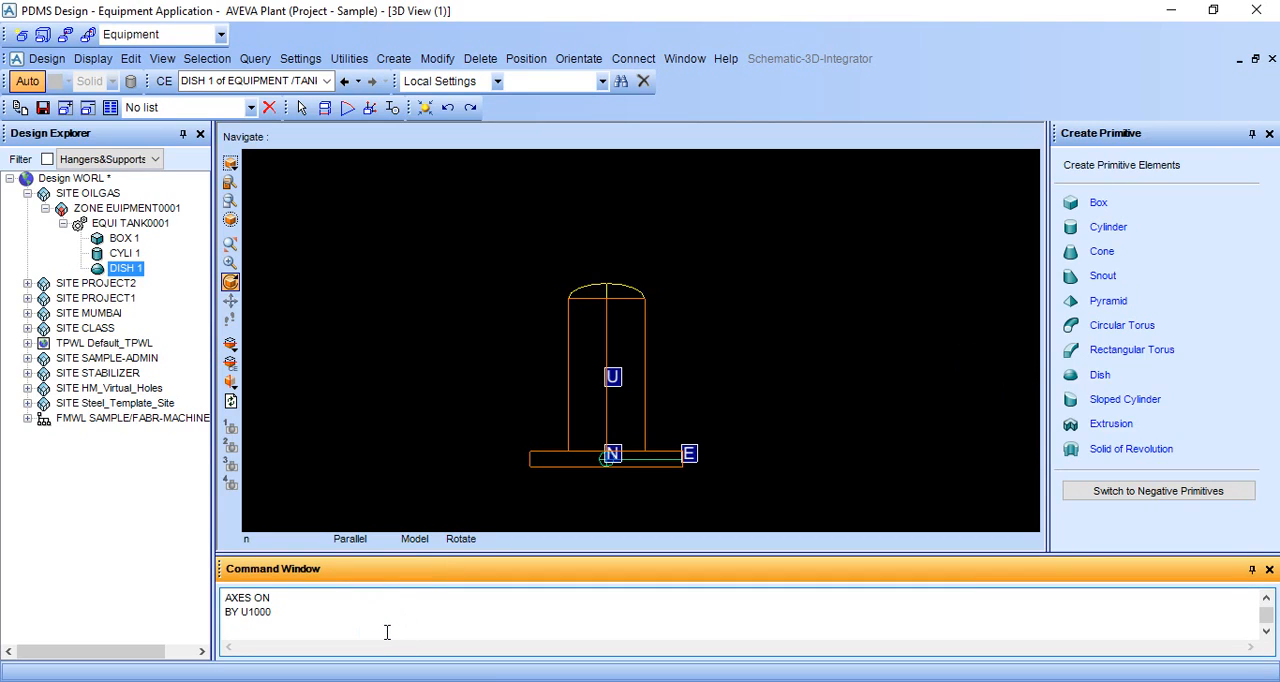
text(BY E3000)
key(Return)
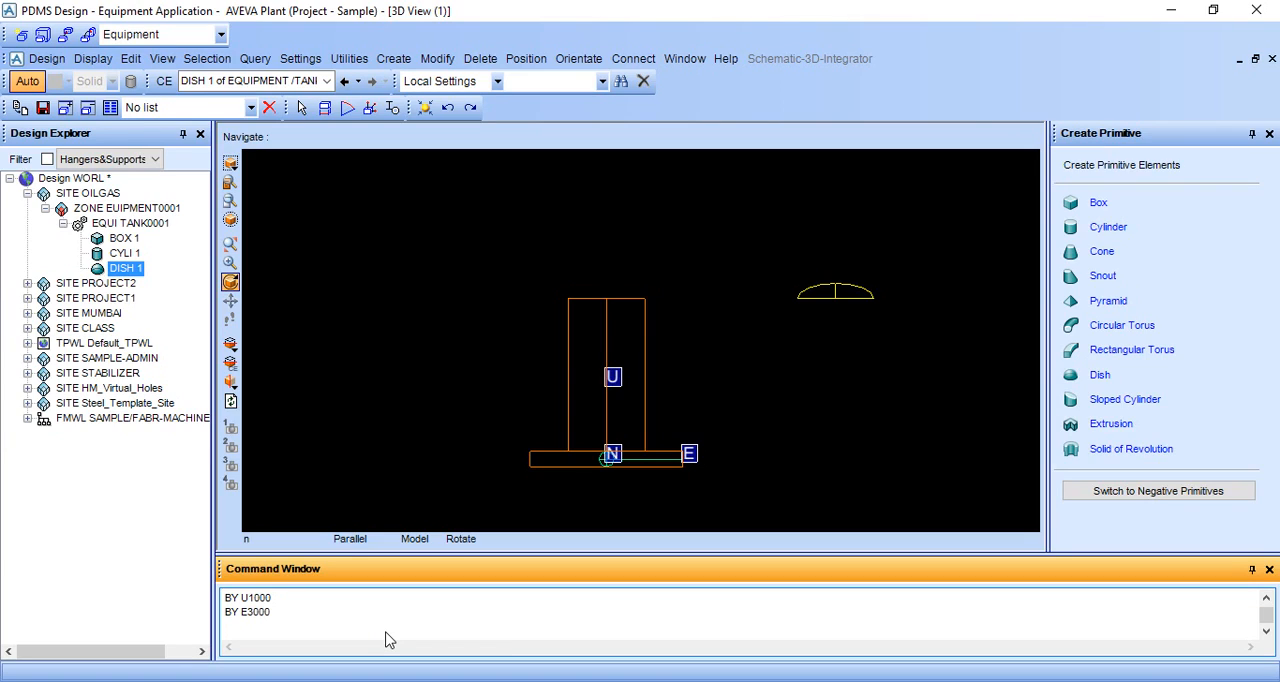
text(BY E-3000)
key(Return)
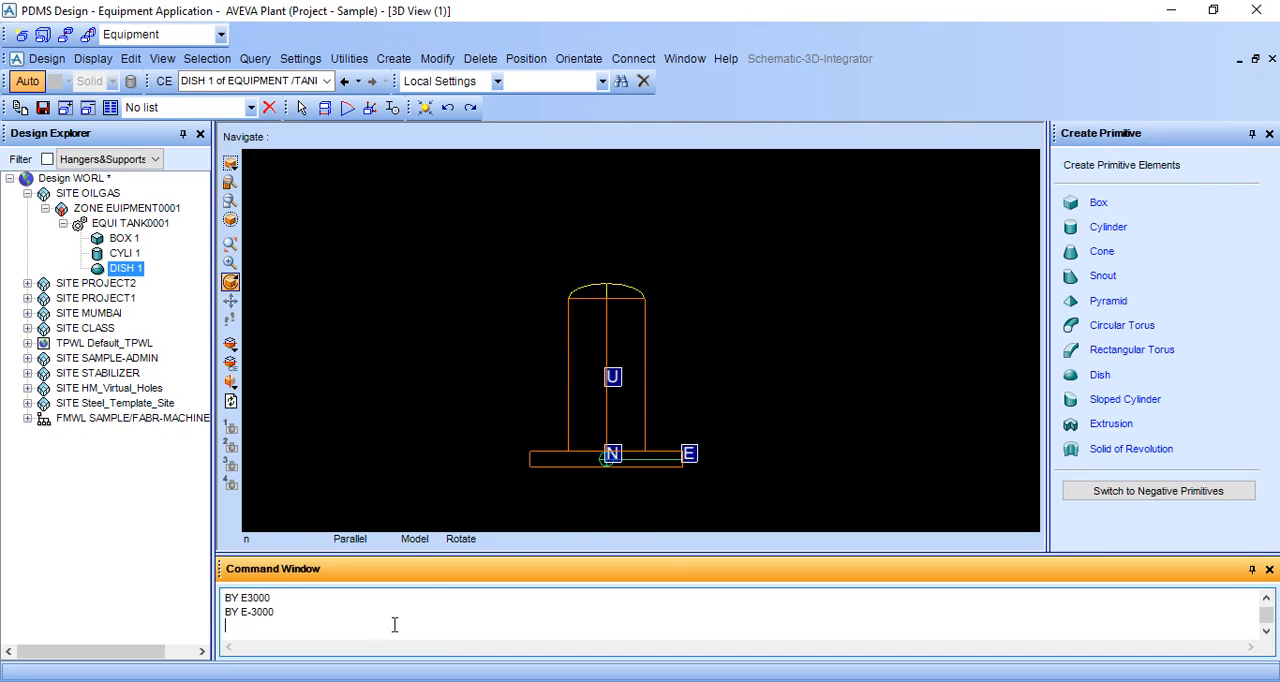
click(627, 513)
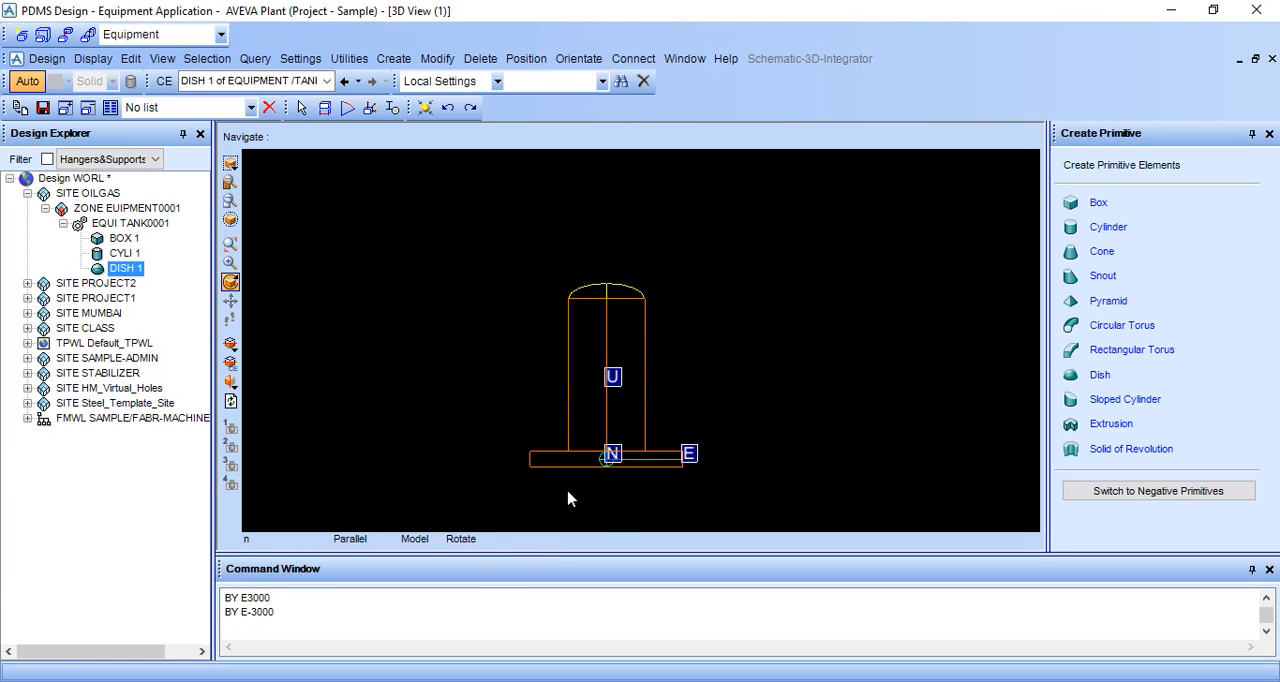
Step: Lower the dish by 1000 with BY D1000 and raise it again with BY U1000
click(341, 645)
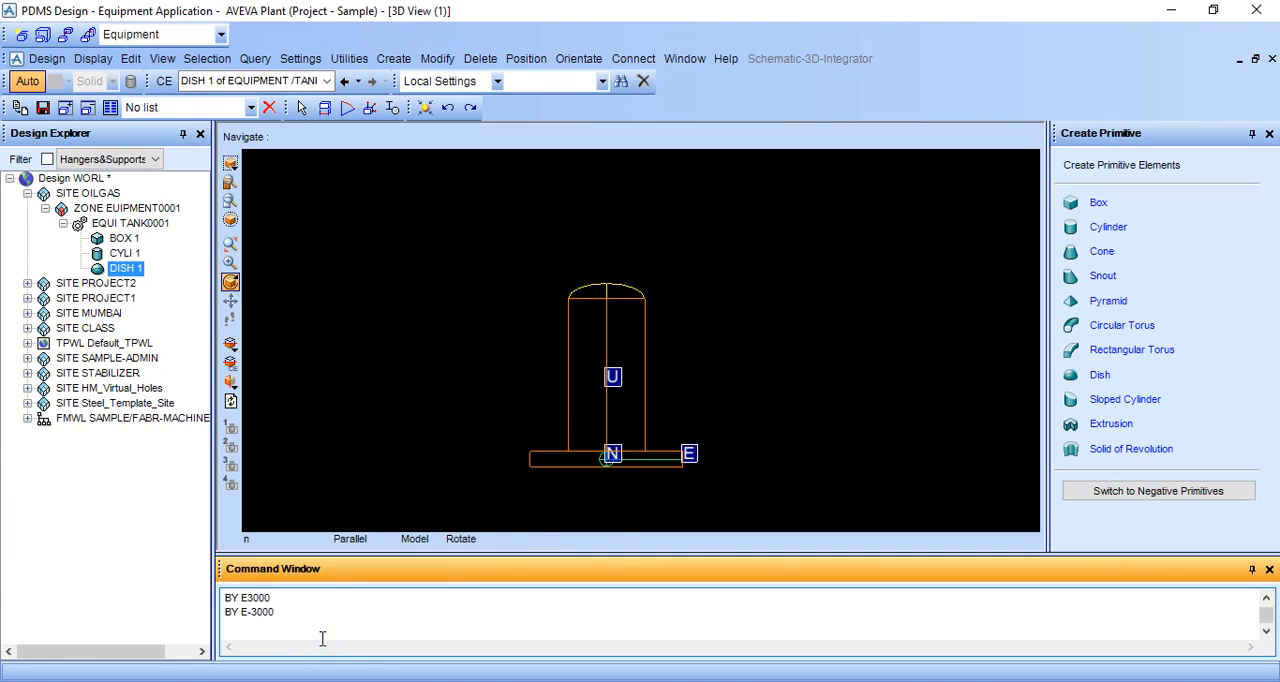
text(BY D1000)
key(Return)
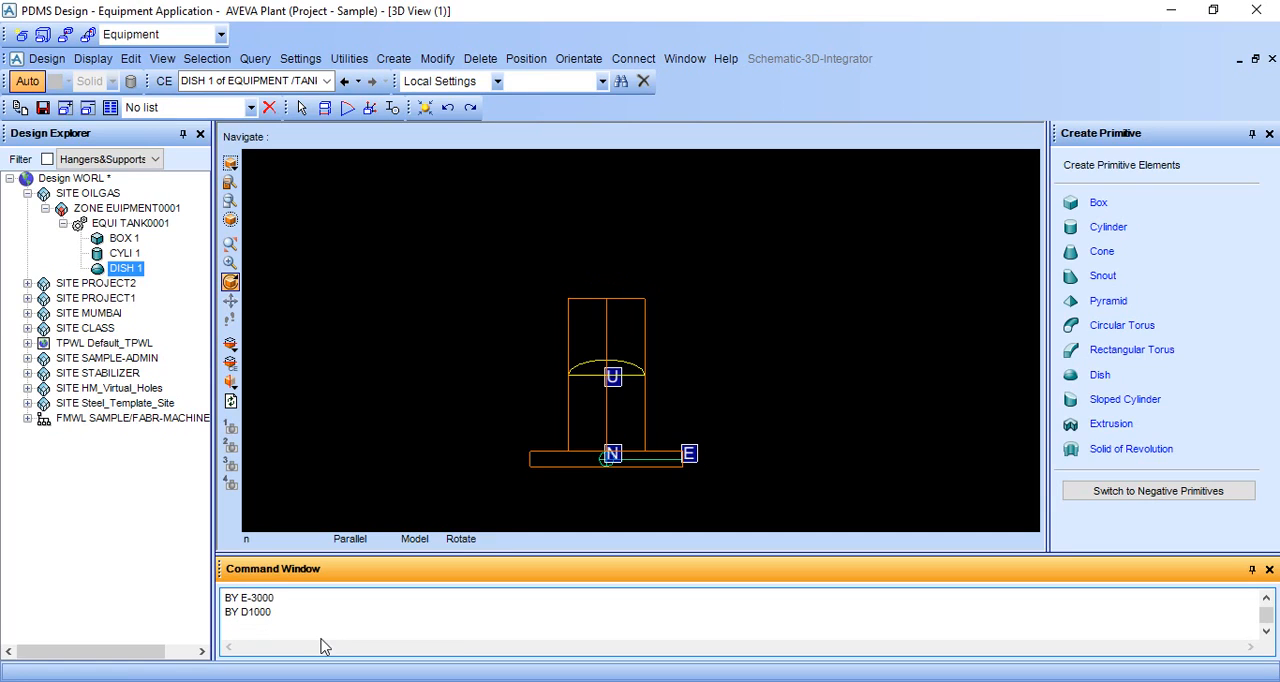
text(BY U1000)
key(Return)
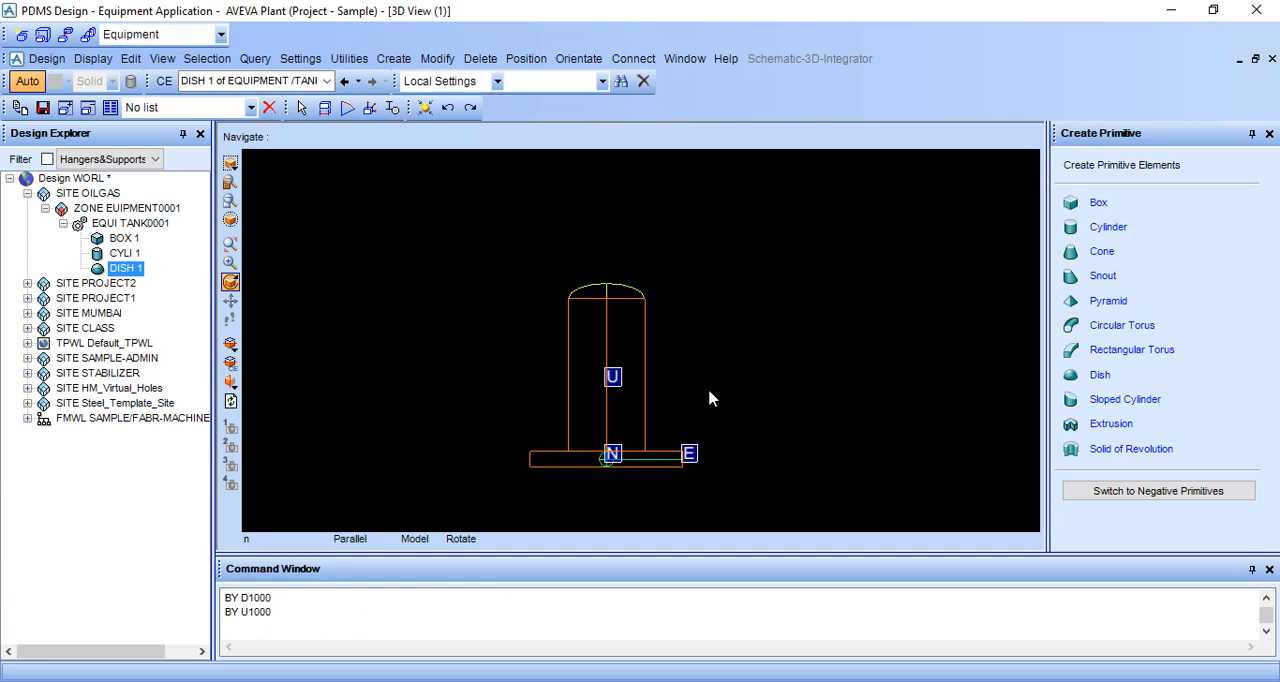
Step: Show the tank shaded and turn off the coordinate axes with the command AXES OFF
middle_drag(709, 391, 720, 409)
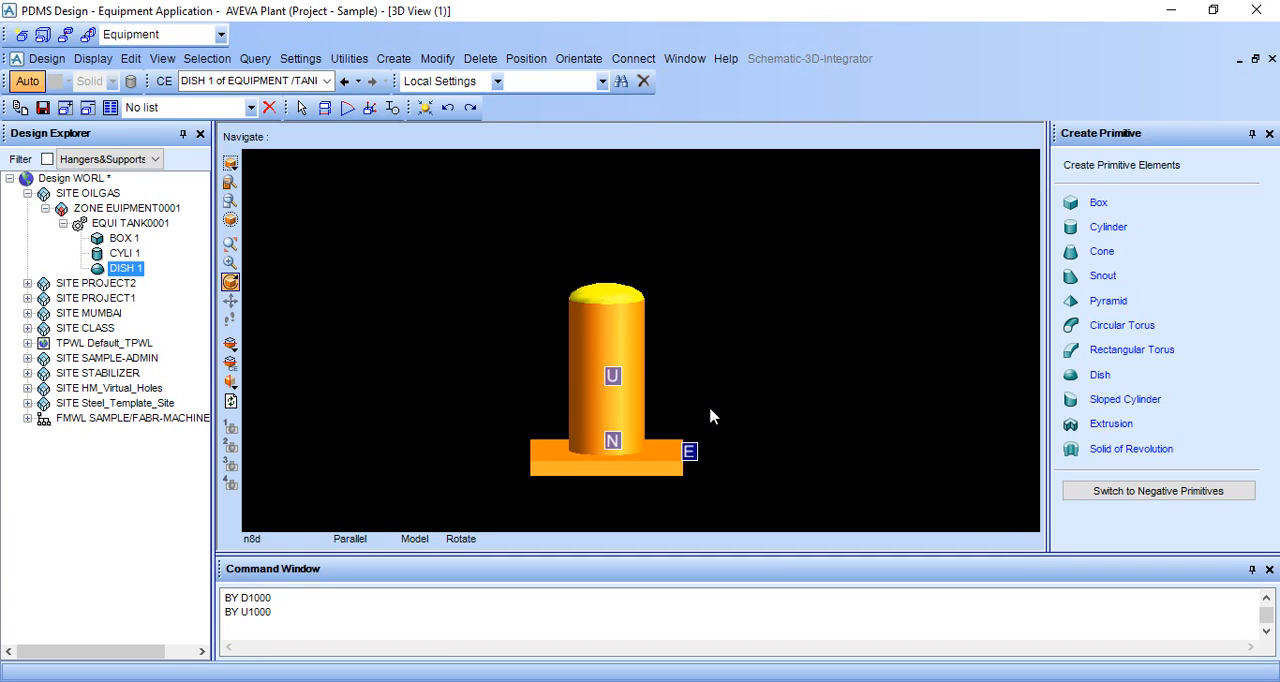
middle_drag(700, 397, 731, 392)
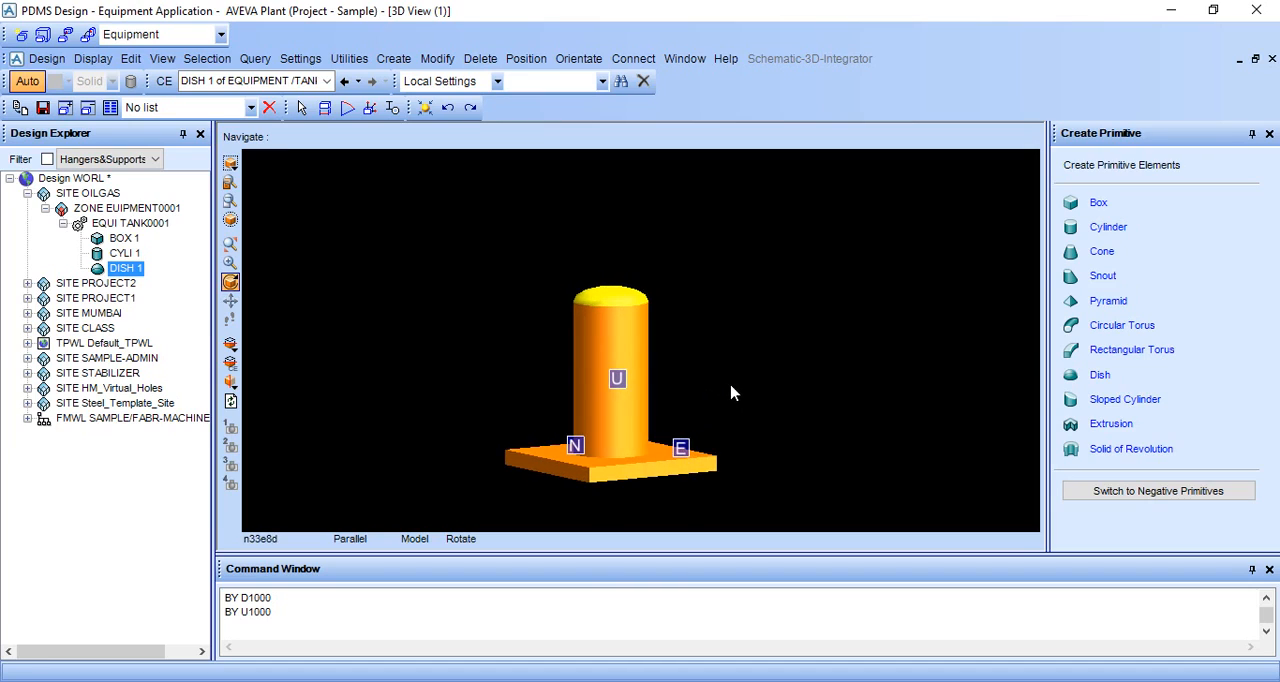
click(300, 634)
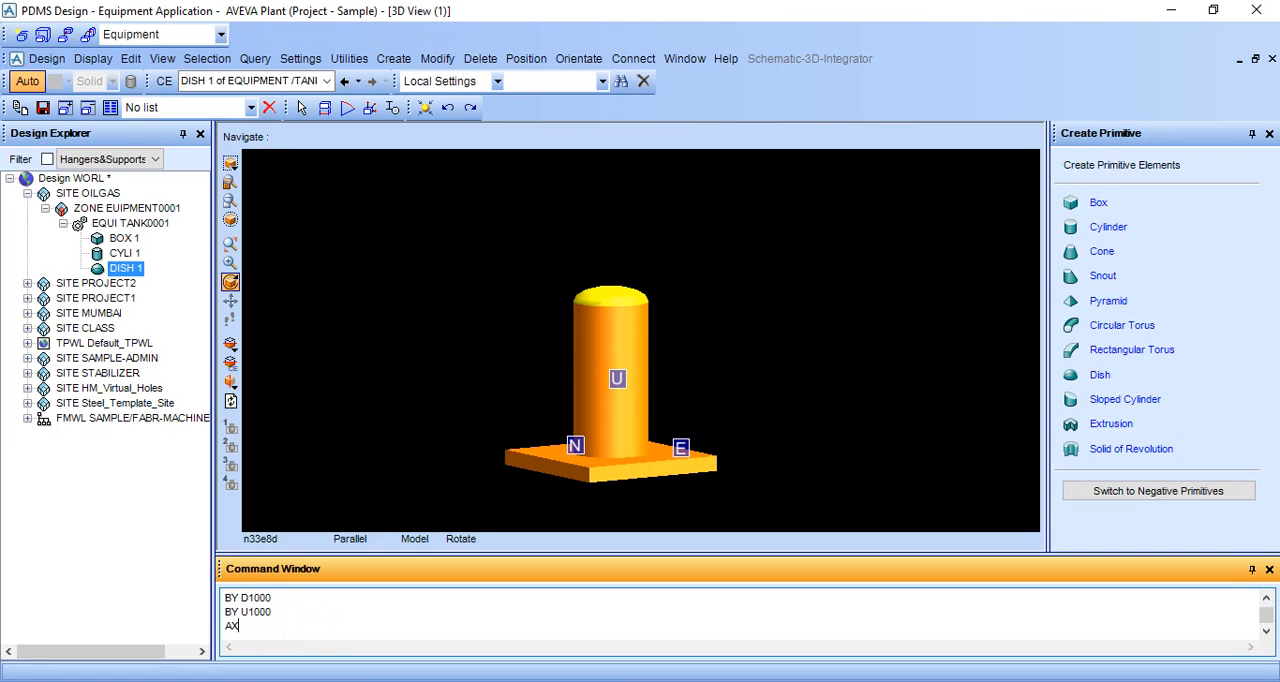
text(ESS)
text(FF)
key(Return)
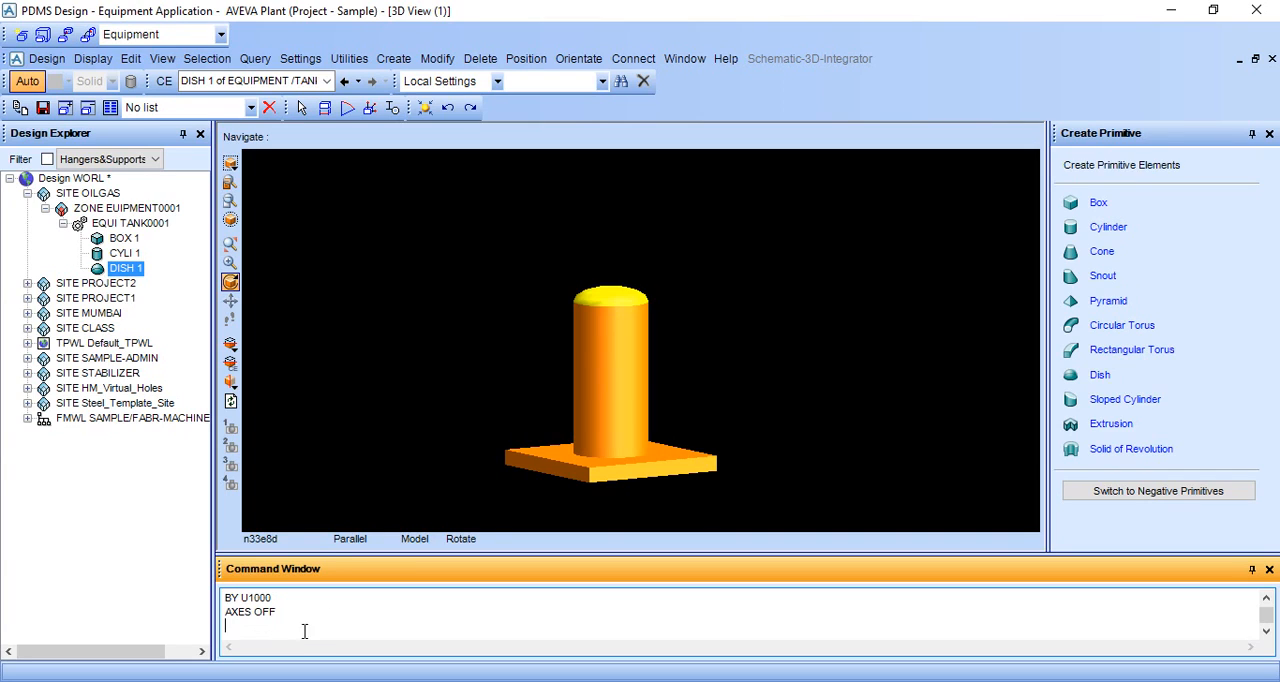
drag(617, 480, 616, 500)
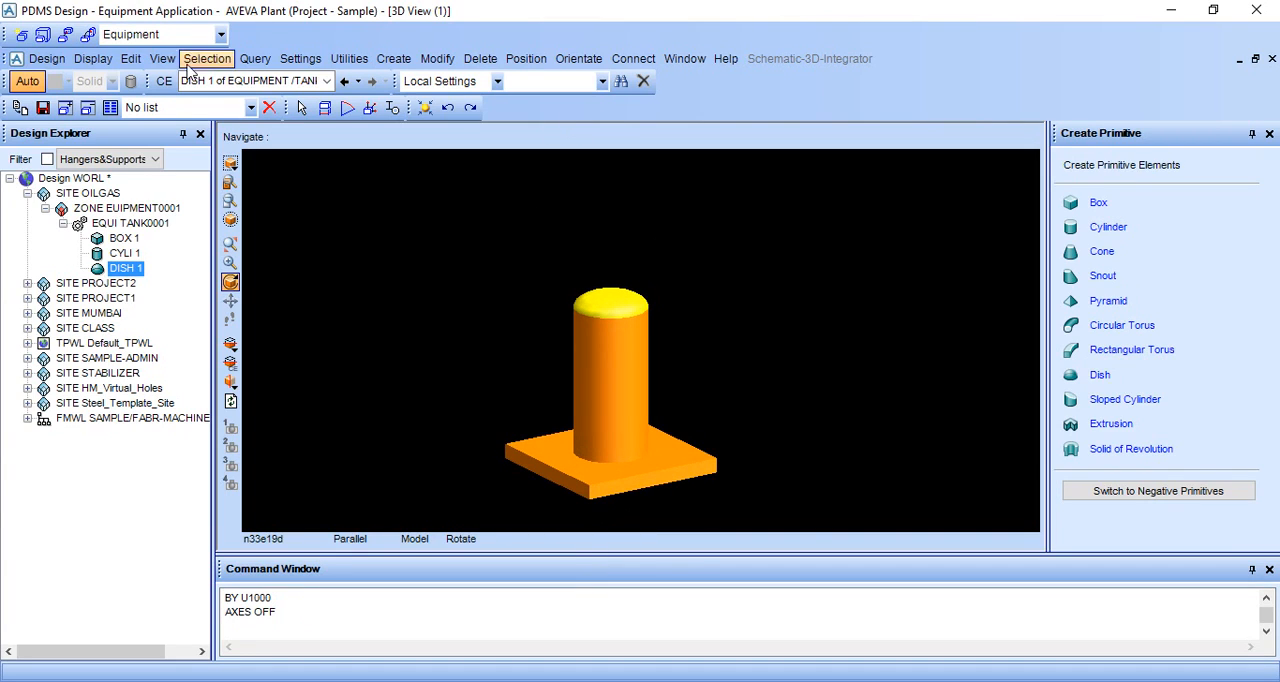
Step: Open a second 3D graphical view and show the tank in it from above at an angle
click(47, 59)
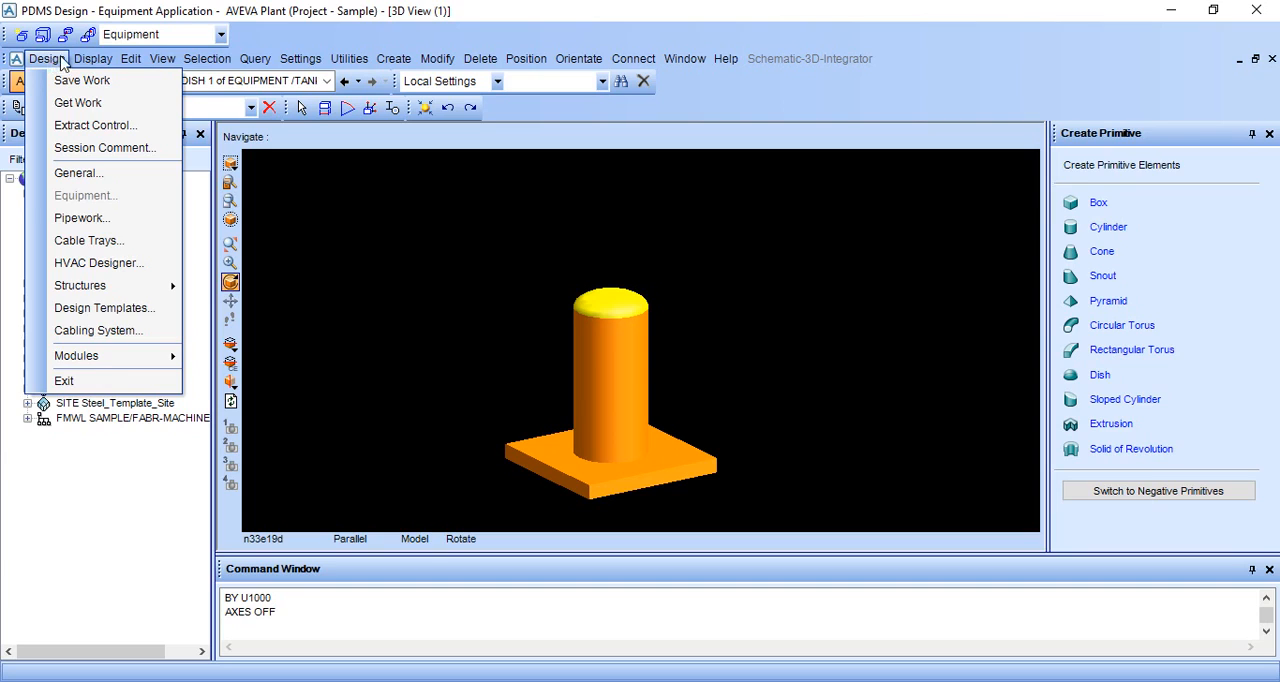
mouse_move(90, 60)
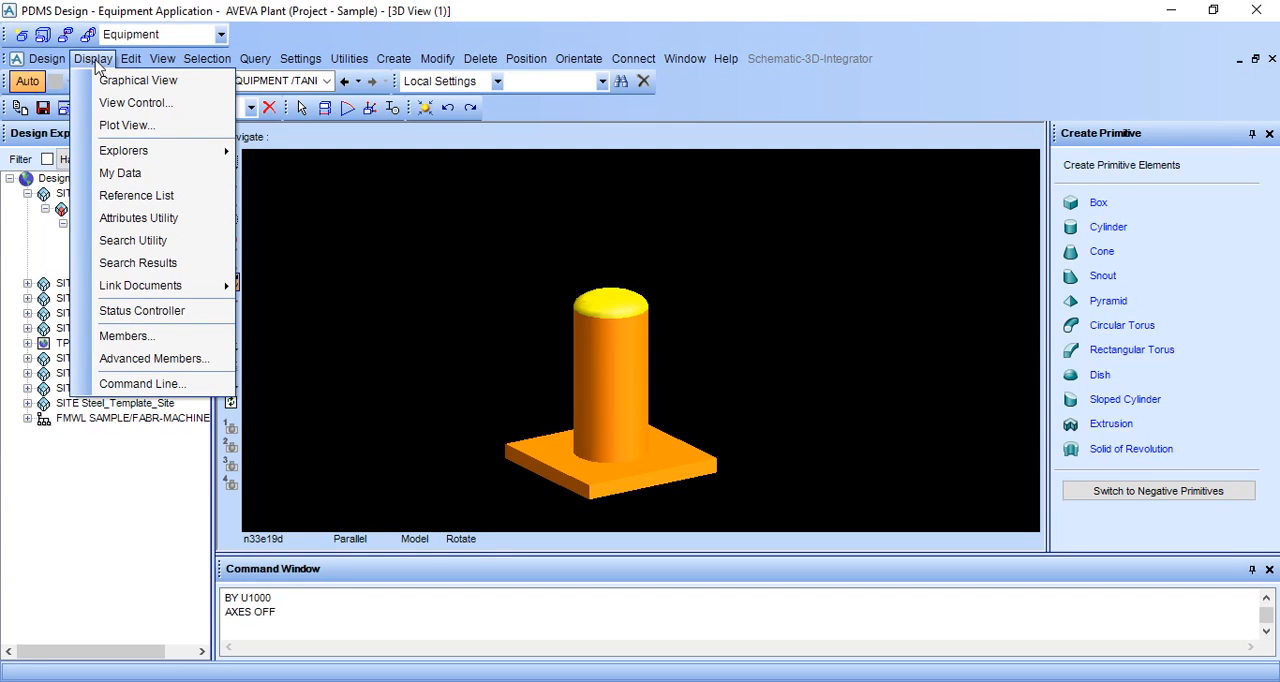
click(110, 80)
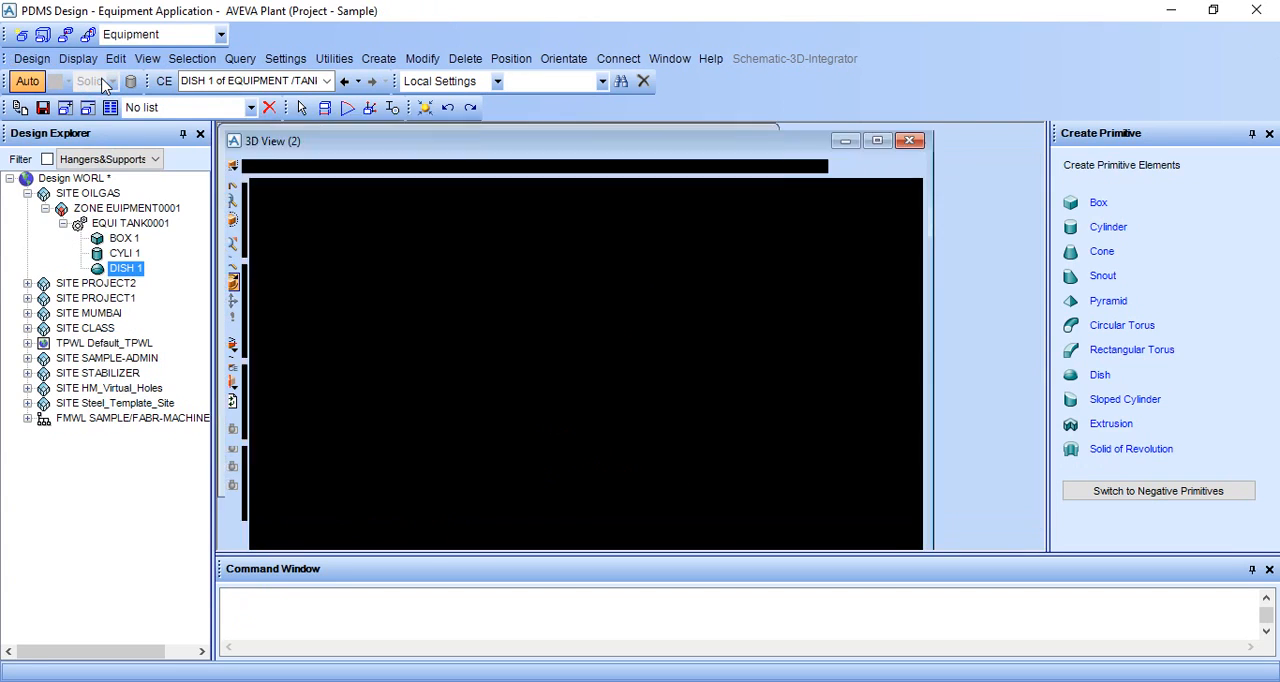
middle_drag(696, 393, 677, 281)
middle_drag(649, 423, 657, 395)
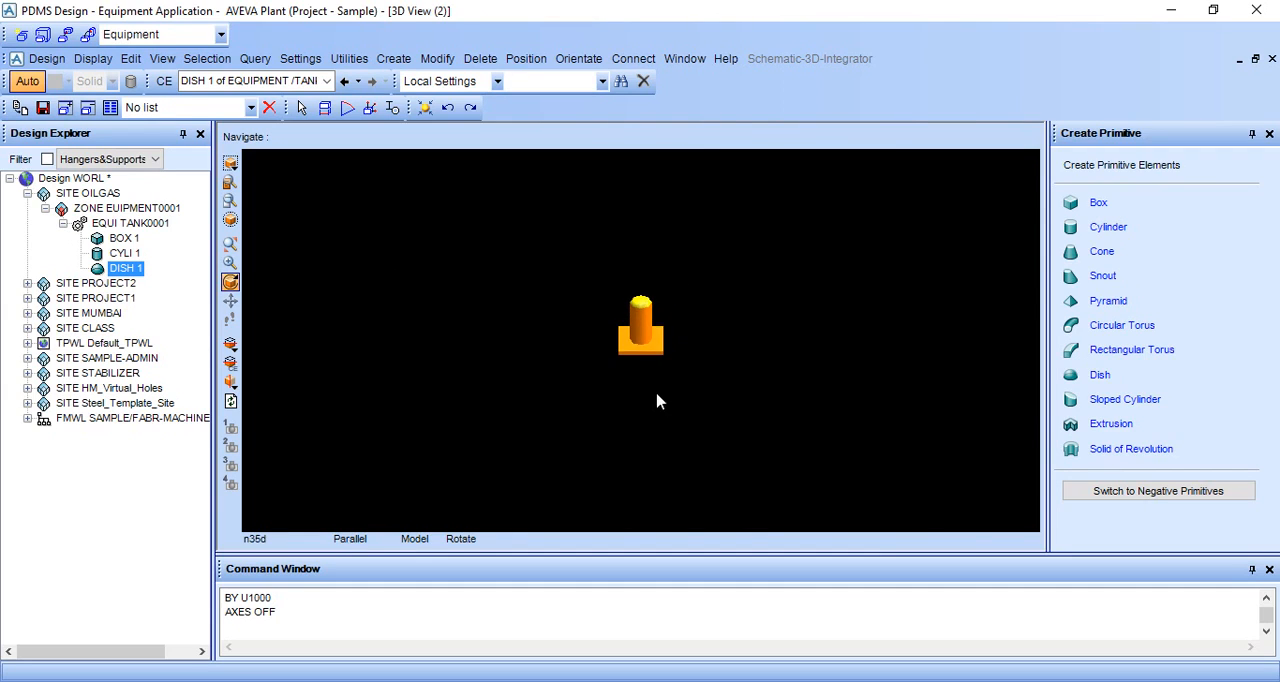
scroll(665, 311, up, 2)
scroll(666, 317, up, 3)
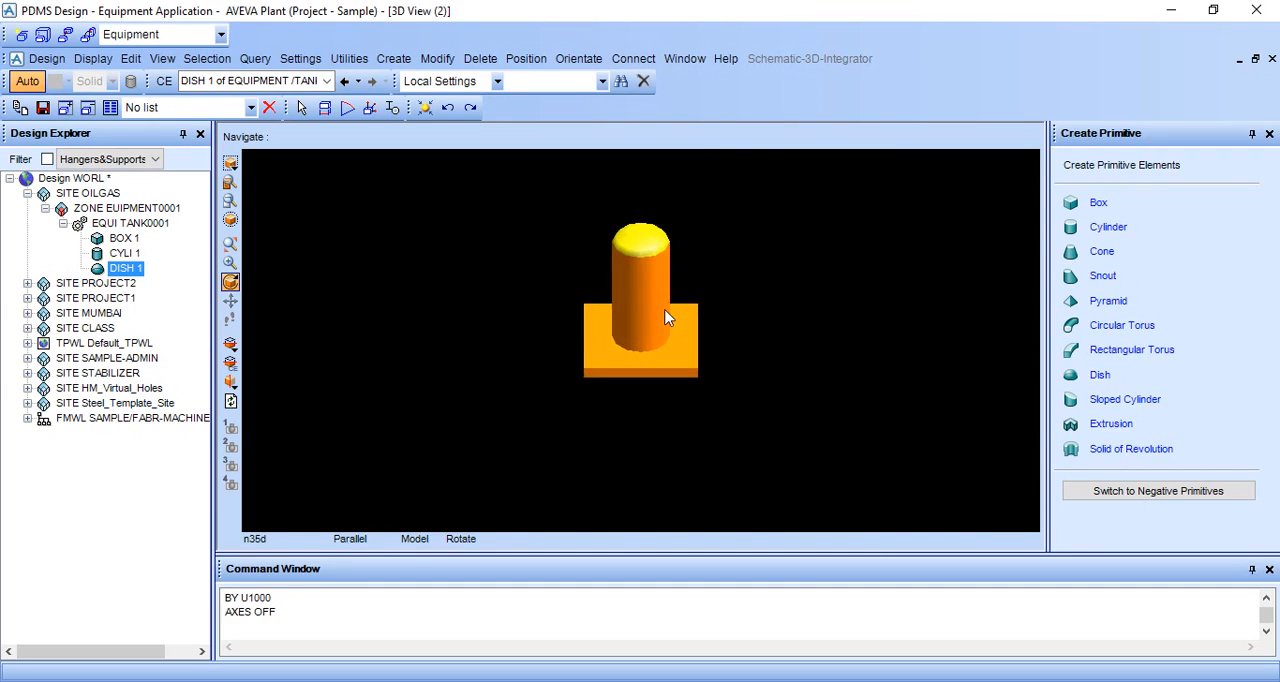
click(48, 59)
click(62, 203)
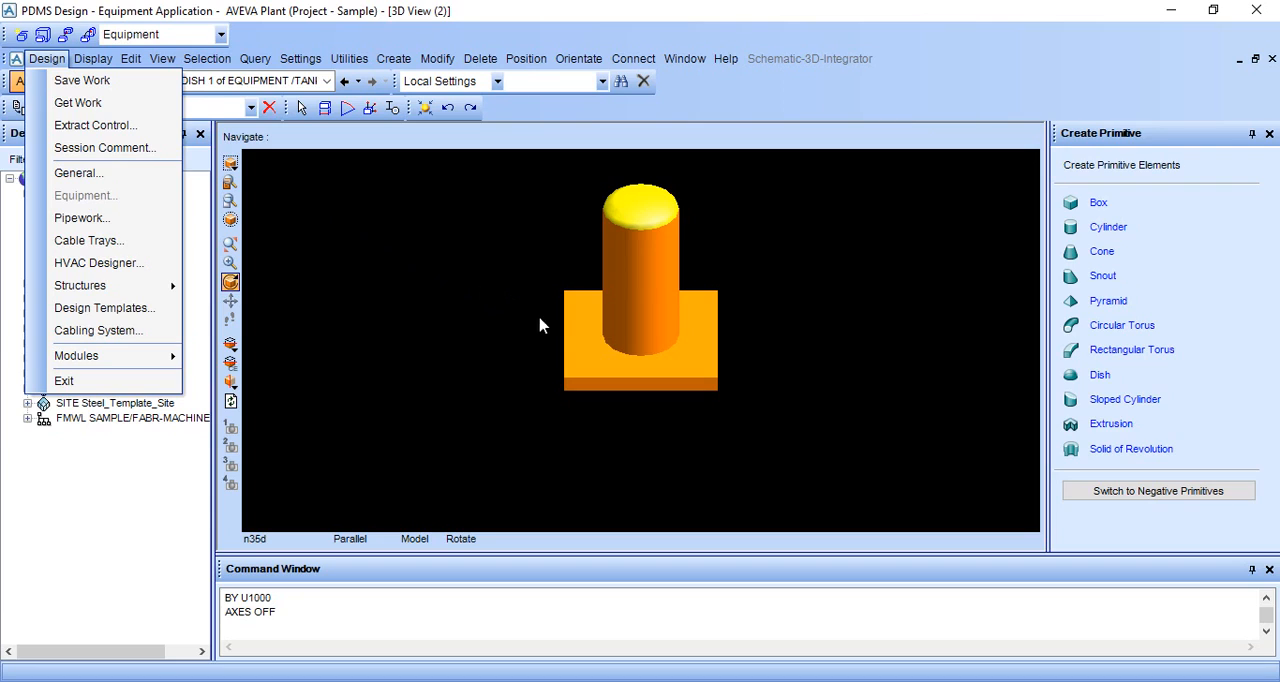
click(706, 283)
scroll(708, 284, up, 3)
middle_click(714, 251)
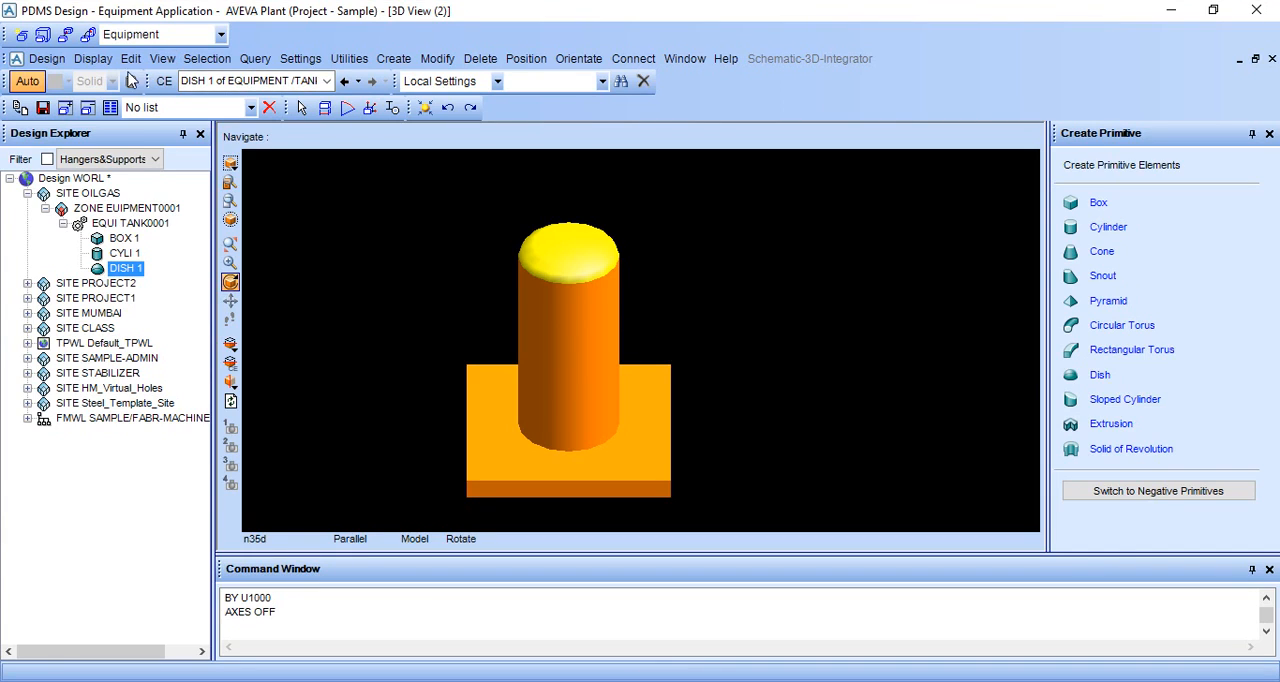
click(47, 60)
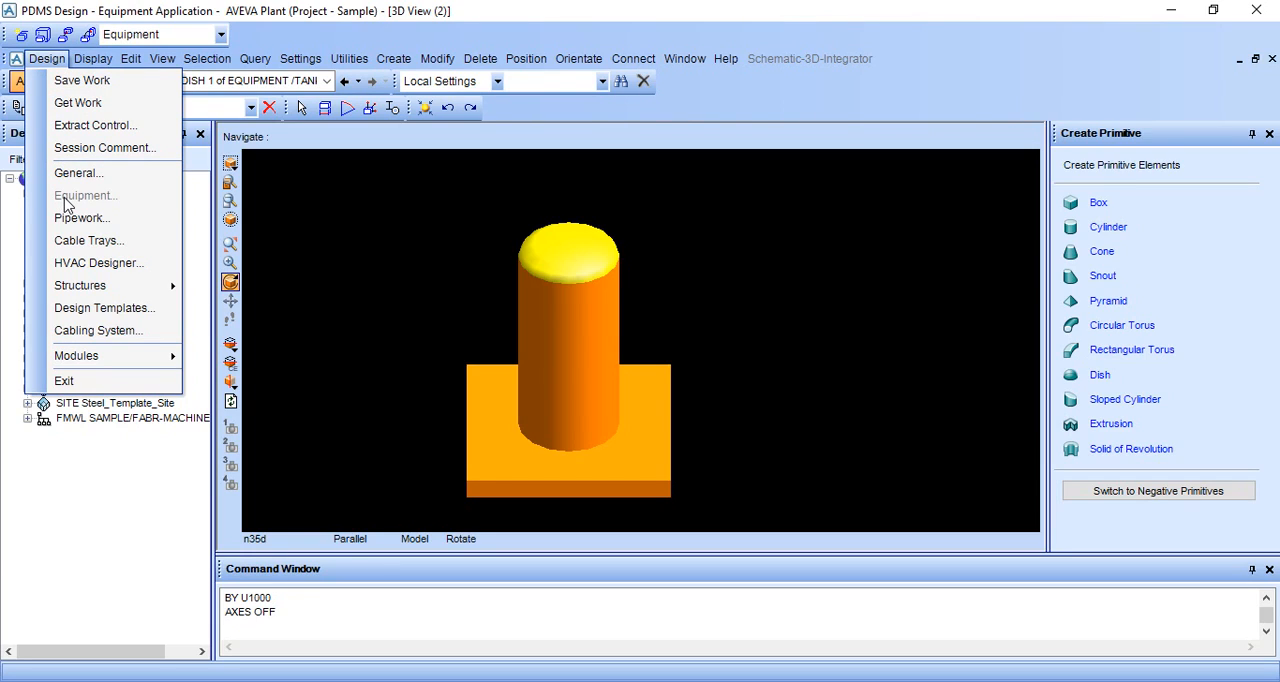
click(473, 306)
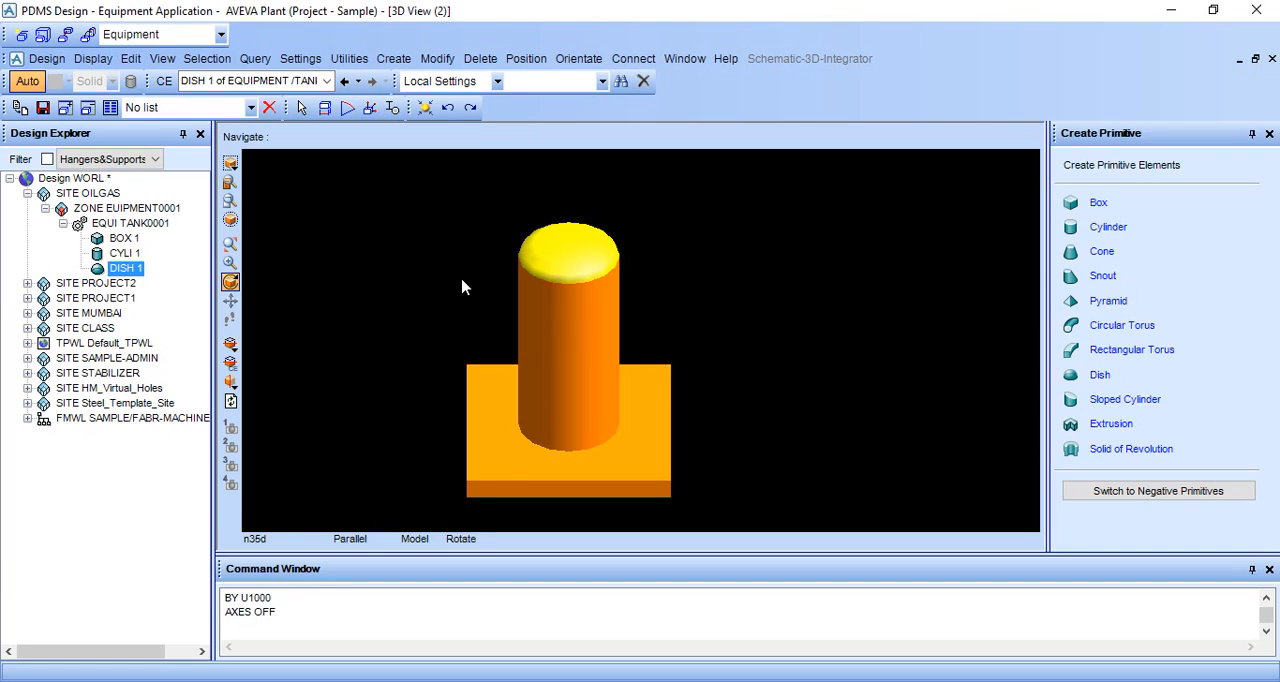
middle_click(453, 321)
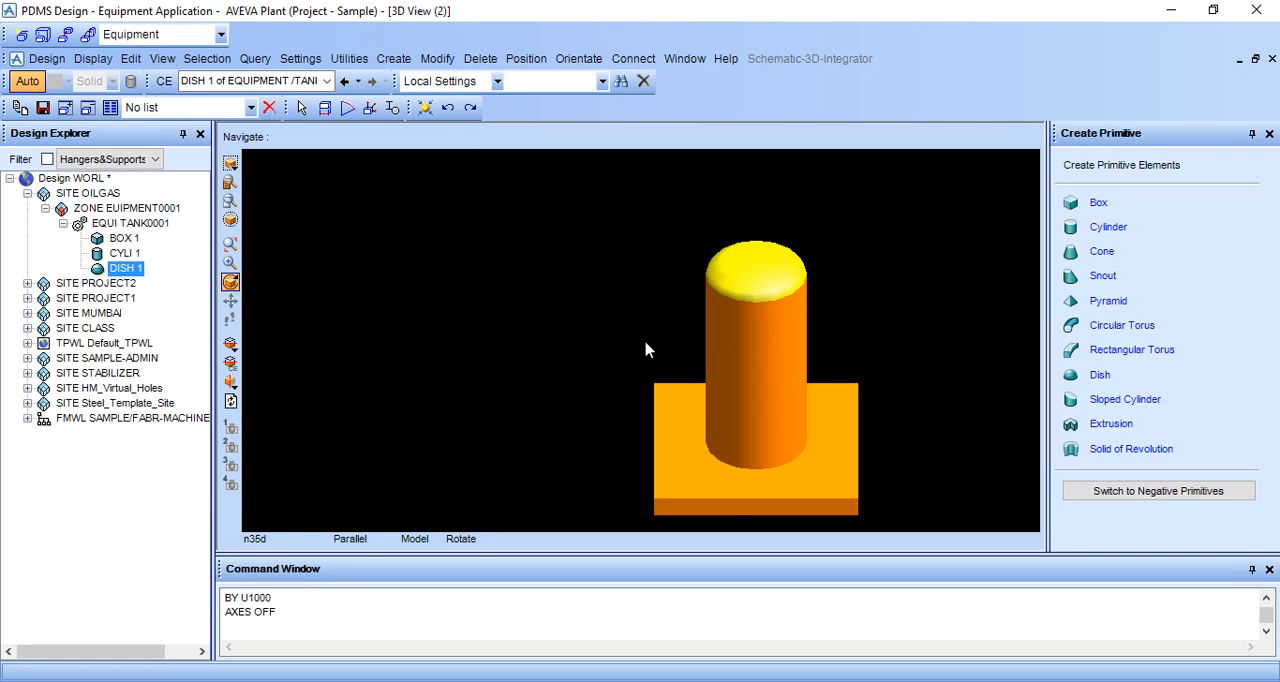